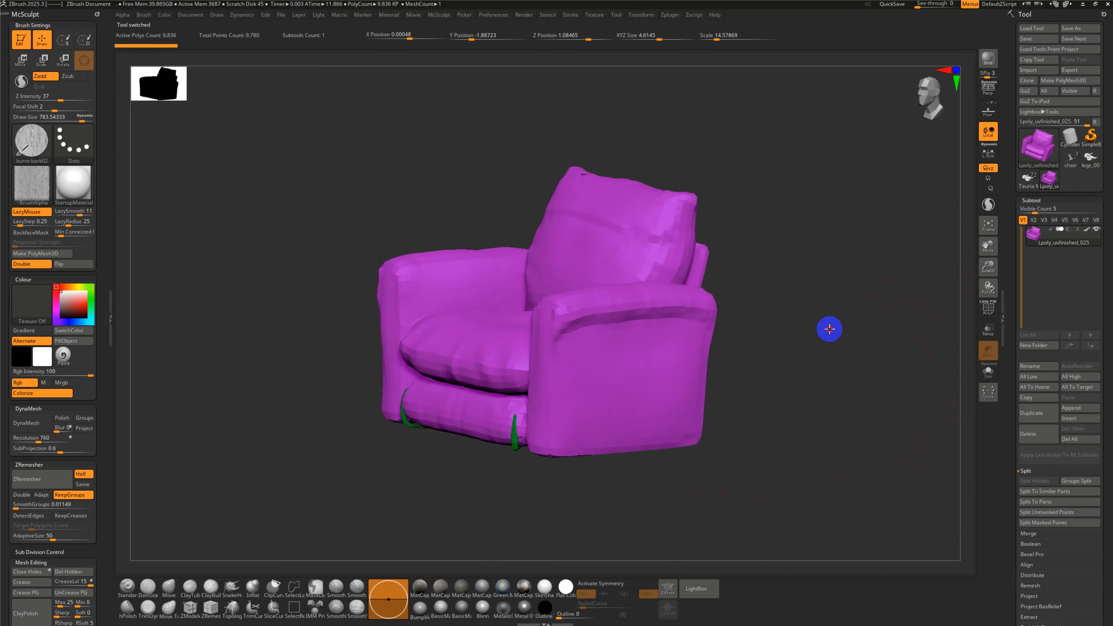
Step: Examine the armchair's polyframe topology from the front and underside
key(shift+f)
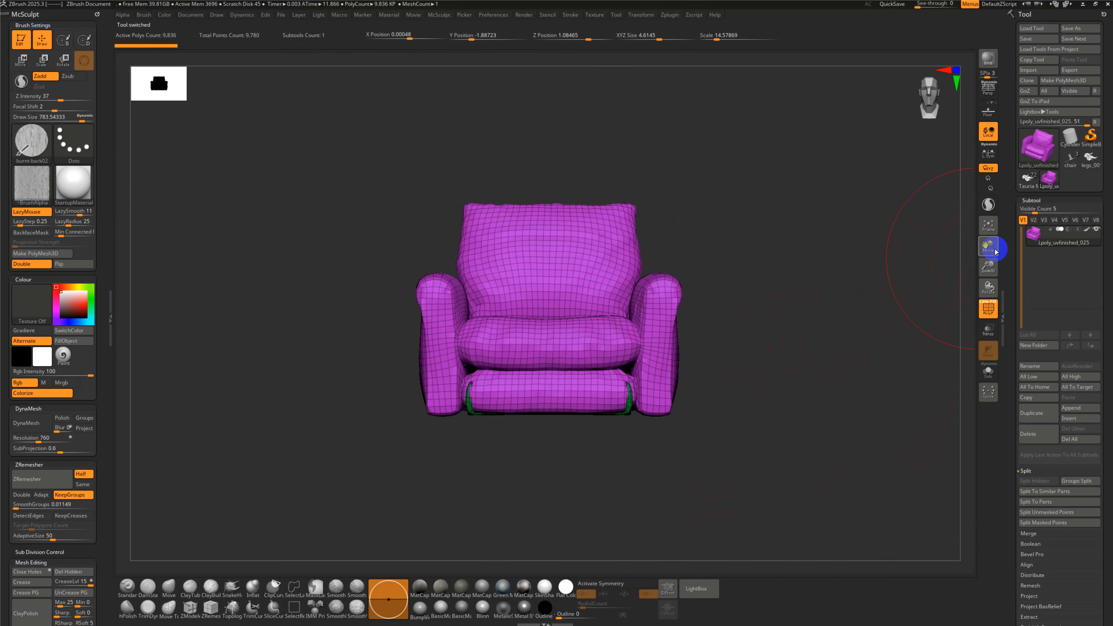
shift+drag(974, 248, 867, 345)
drag(988, 266, 973, 274)
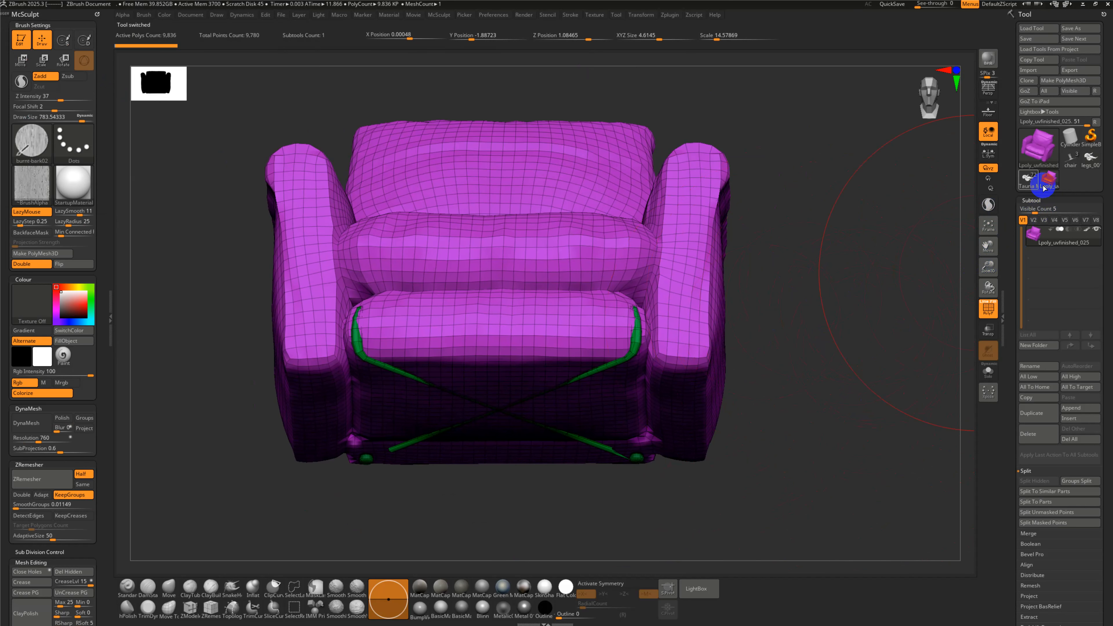
click(1027, 178)
click(1050, 187)
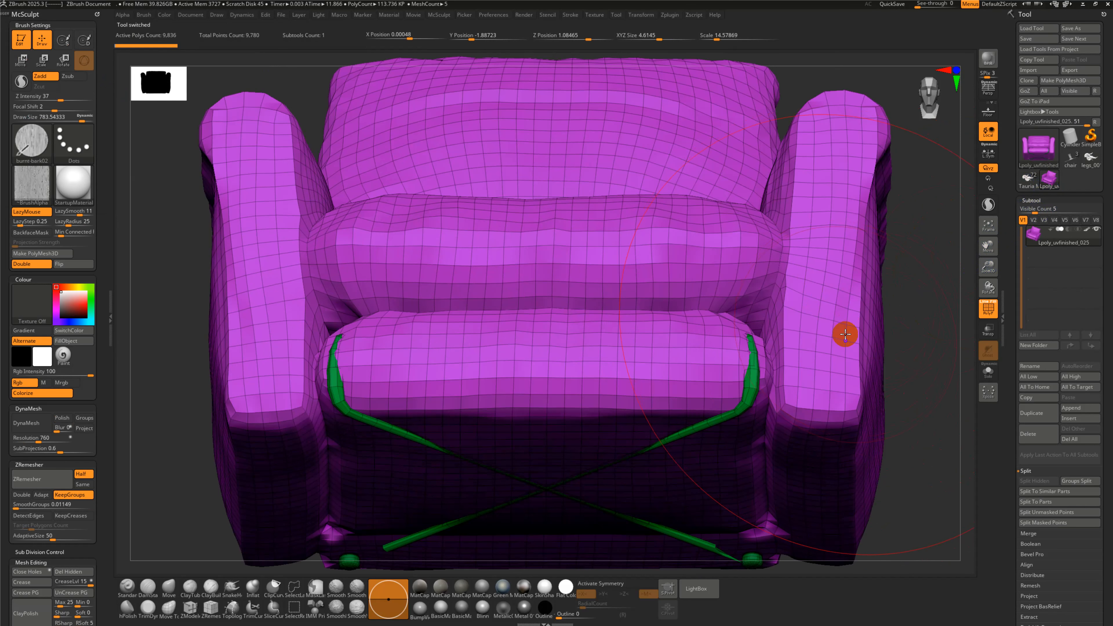
key(f)
key(s)
mouse_move(795, 327)
mouse_down()
mouse_move(763, 331)
mouse_move(769, 275)
mouse_move(794, 301)
mouse_move(871, 316)
mouse_move(827, 355)
mouse_move(833, 283)
mouse_move(815, 241)
mouse_move(787, 313)
mouse_move(802, 338)
mouse_move(791, 343)
mouse_up()
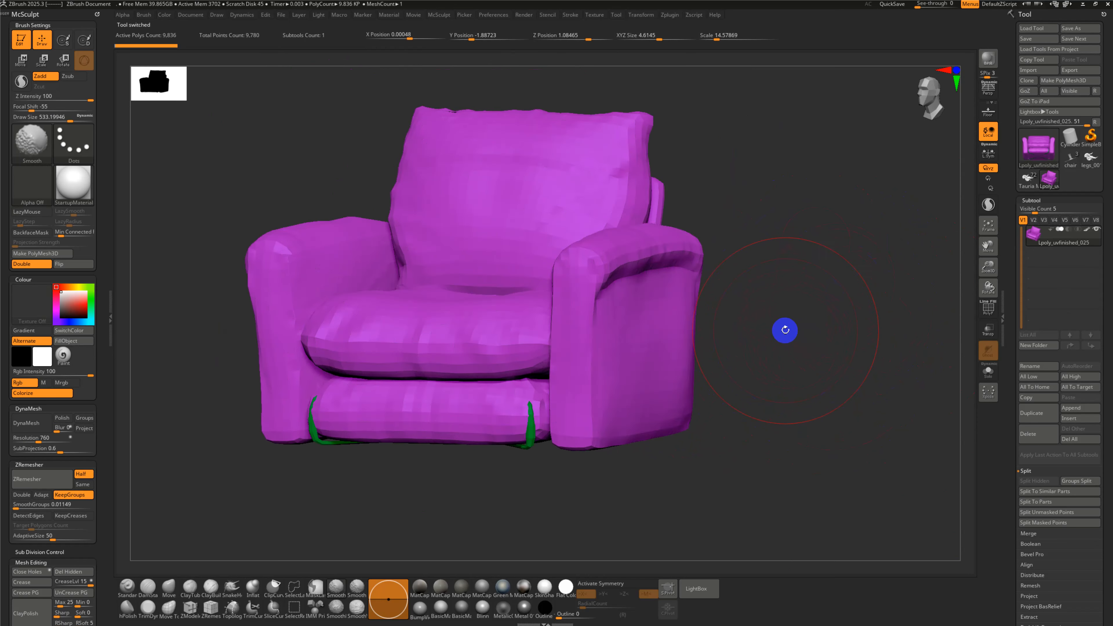
Step: Flatten the armchair's UVs in UV Master with Use Existing UV Seams enabled, examine the layout, and unflatten it
click(672, 20)
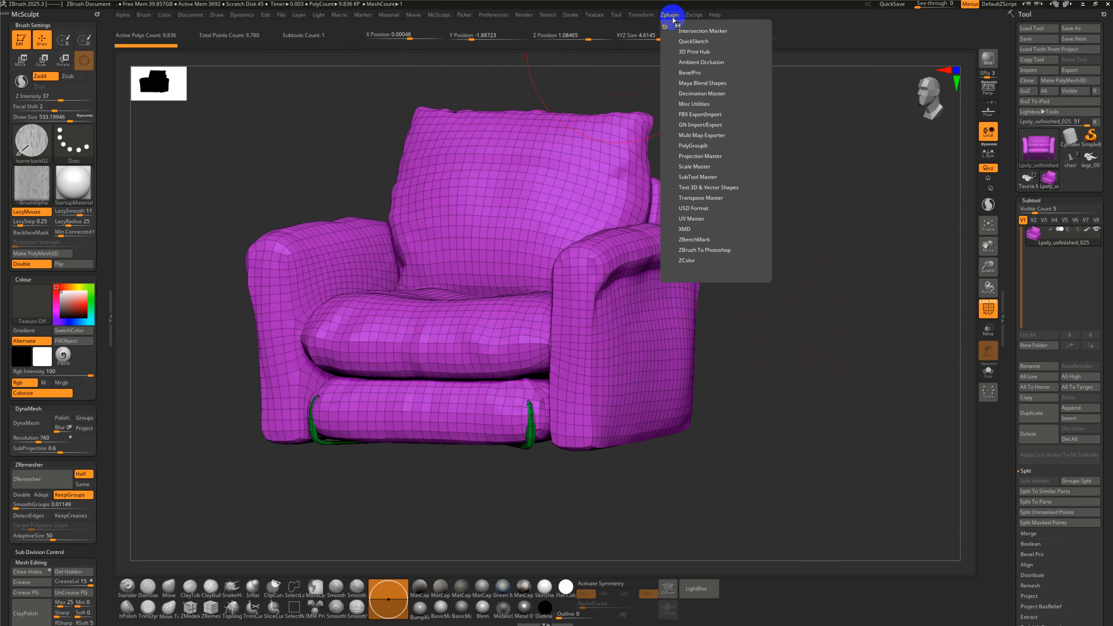
click(694, 207)
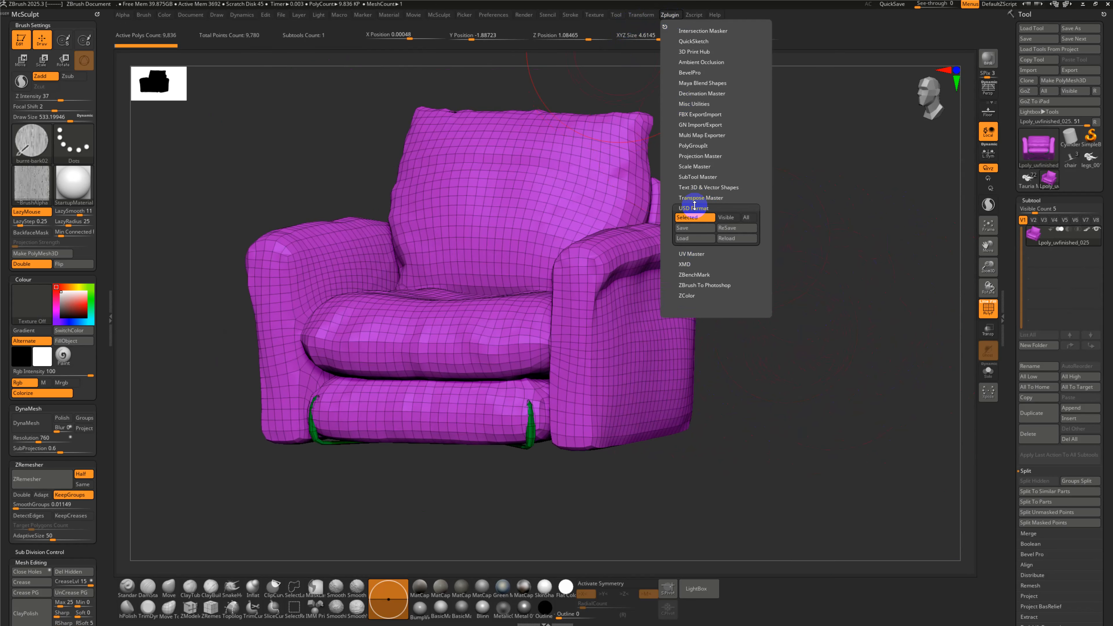
click(696, 252)
click(715, 305)
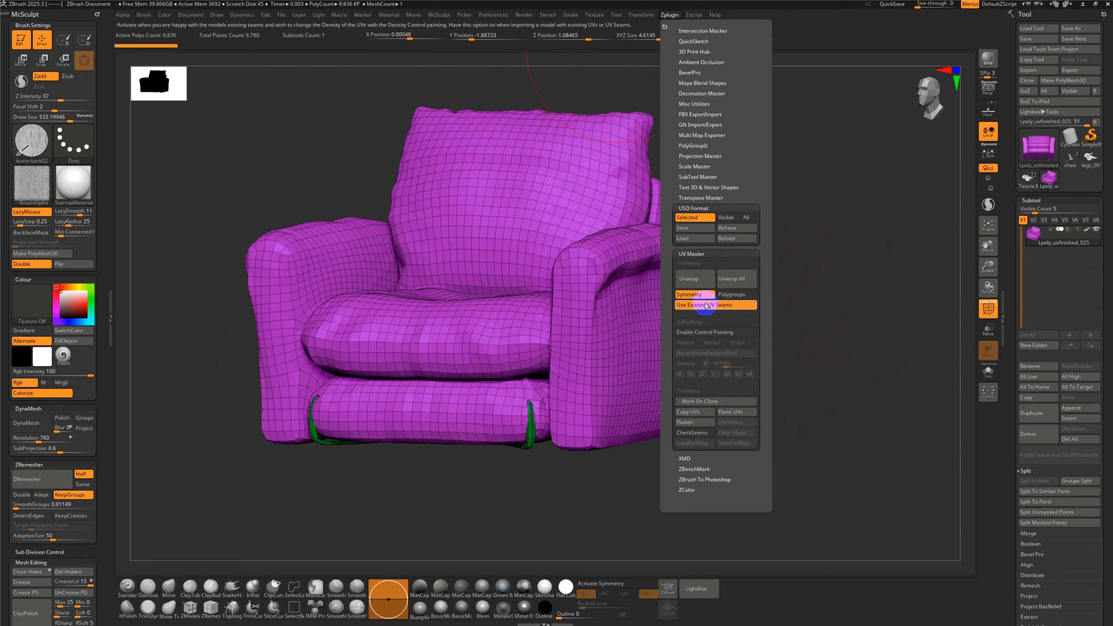
click(694, 422)
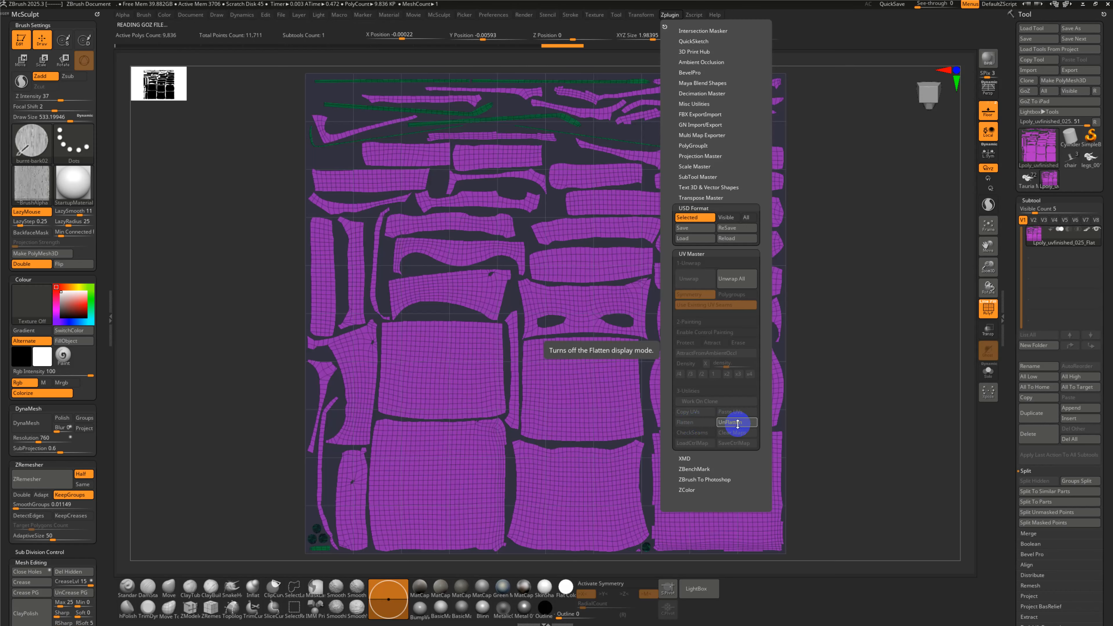
click(678, 17)
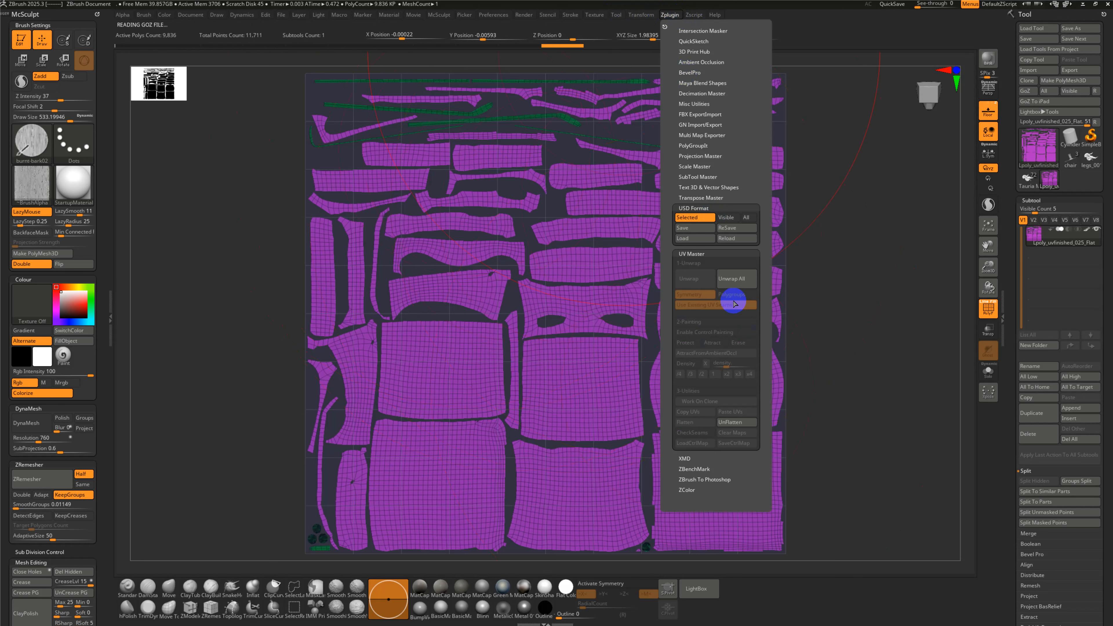
click(737, 422)
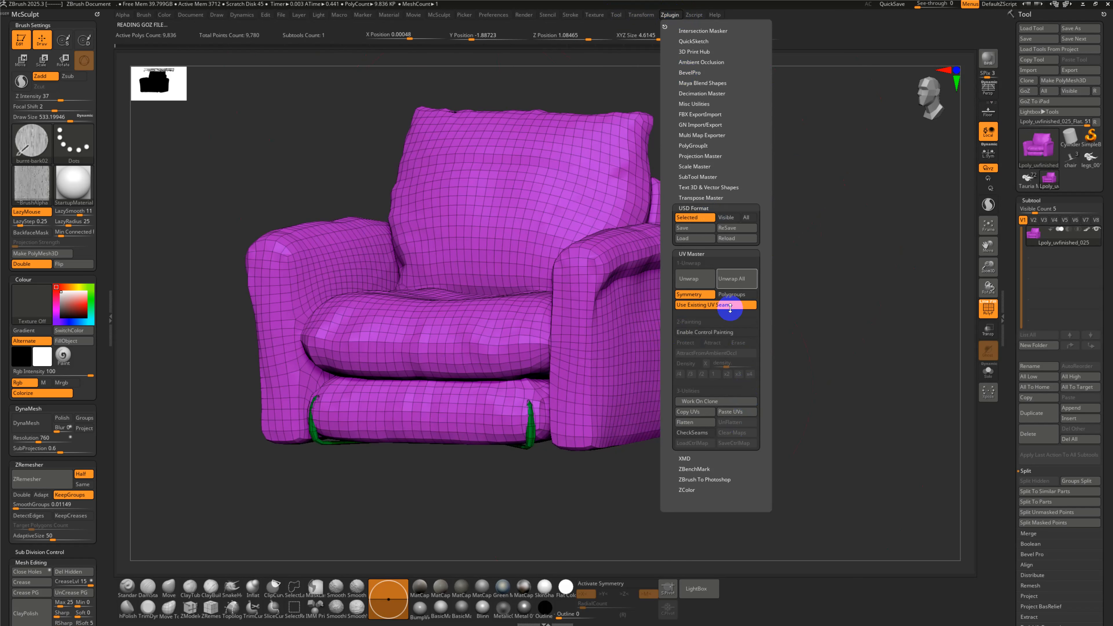
drag(746, 294, 789, 301)
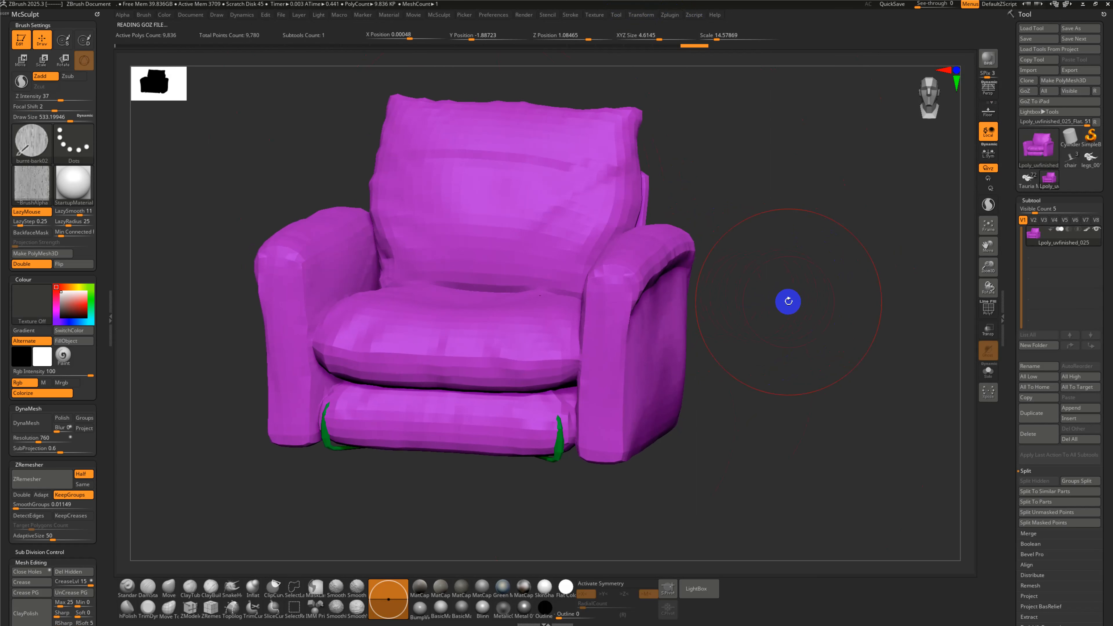
Step: Turn off the armchair's texture map display and show its polyframe
scroll(1012, 408, down, 10)
click(1034, 277)
click(1033, 279)
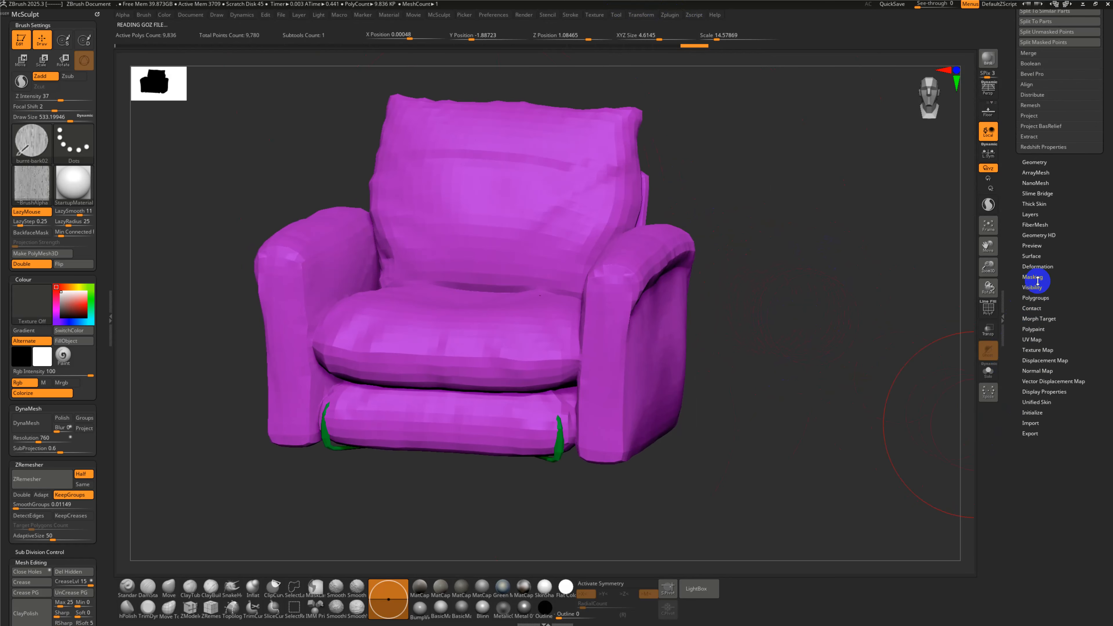
click(1032, 350)
click(1074, 359)
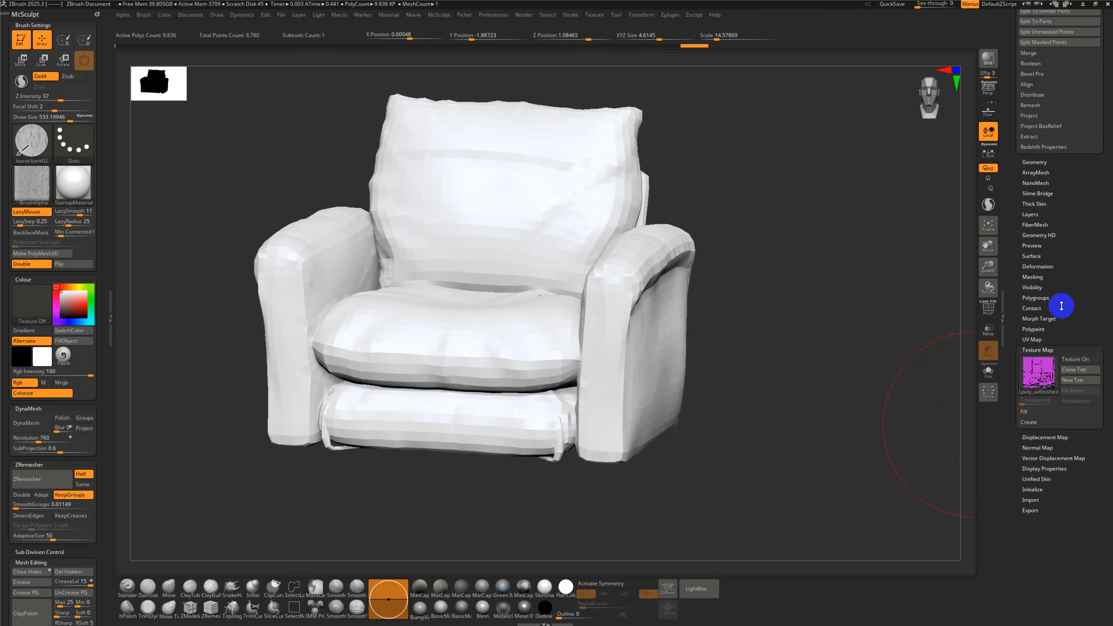
click(988, 307)
drag(859, 313, 767, 312)
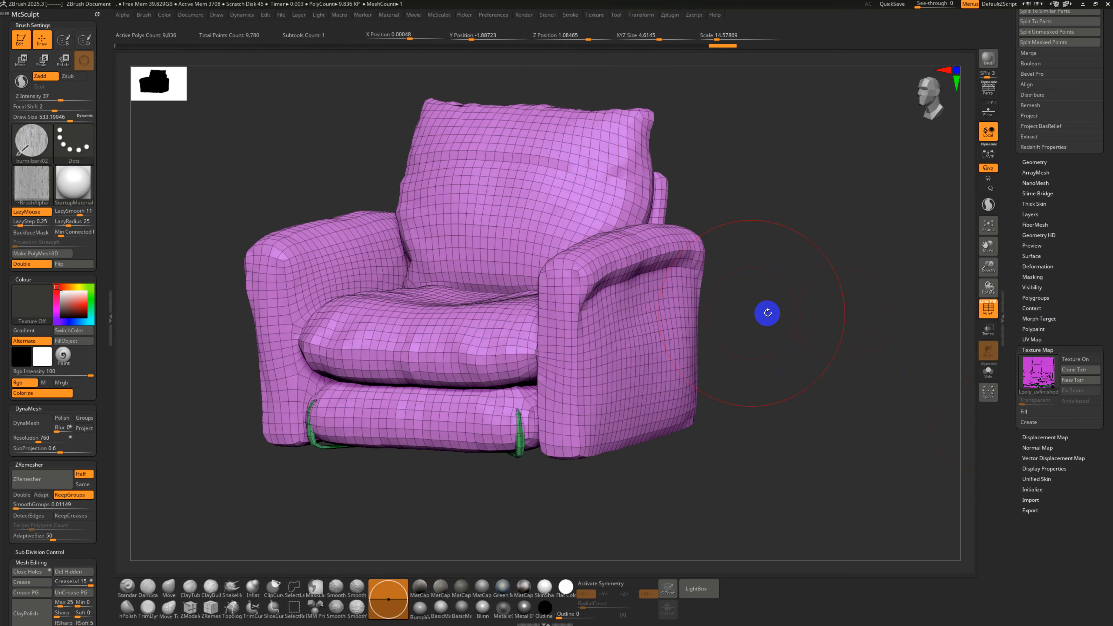
Step: Examine the armchair's mesh against its flattened UV islands, and unflatten it back to the 3D model
key(ctrl+shift)
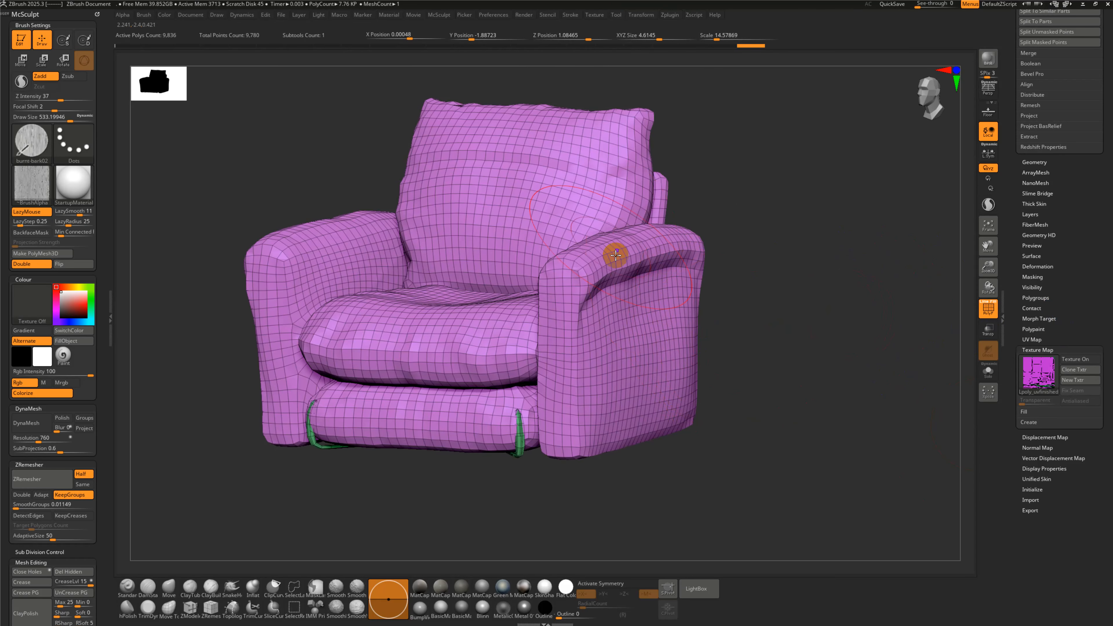
mouse_move(676, 279)
right_down()
mouse_move(703, 283)
mouse_move(616, 290)
right_up()
alt+right_drag(693, 313, 608, 300)
alt+right_drag(536, 346, 652, 325)
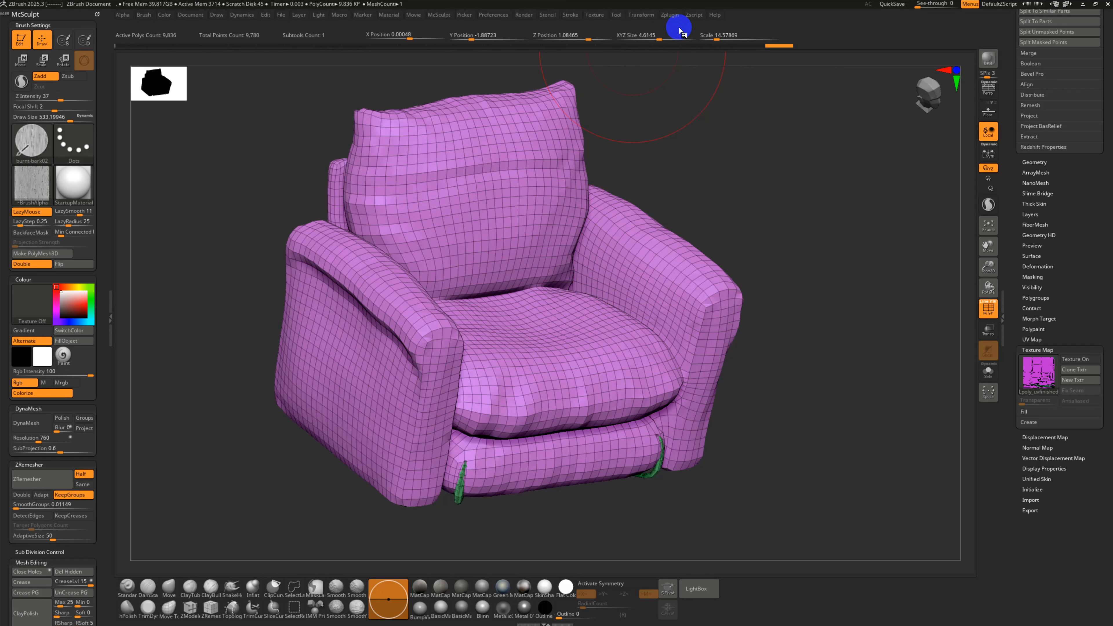
click(671, 14)
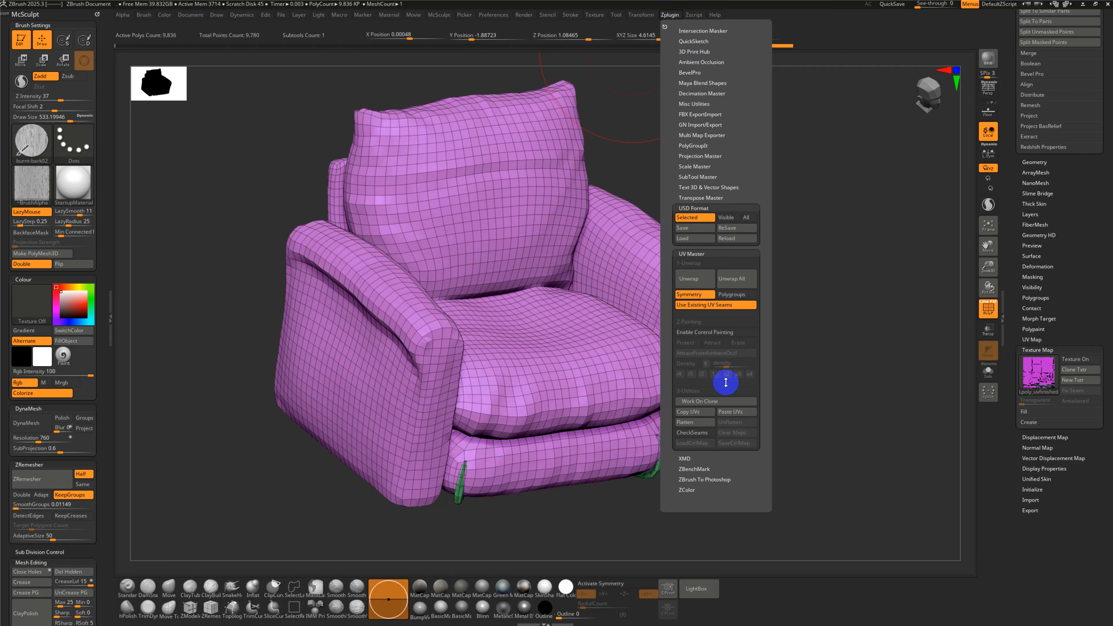
click(701, 423)
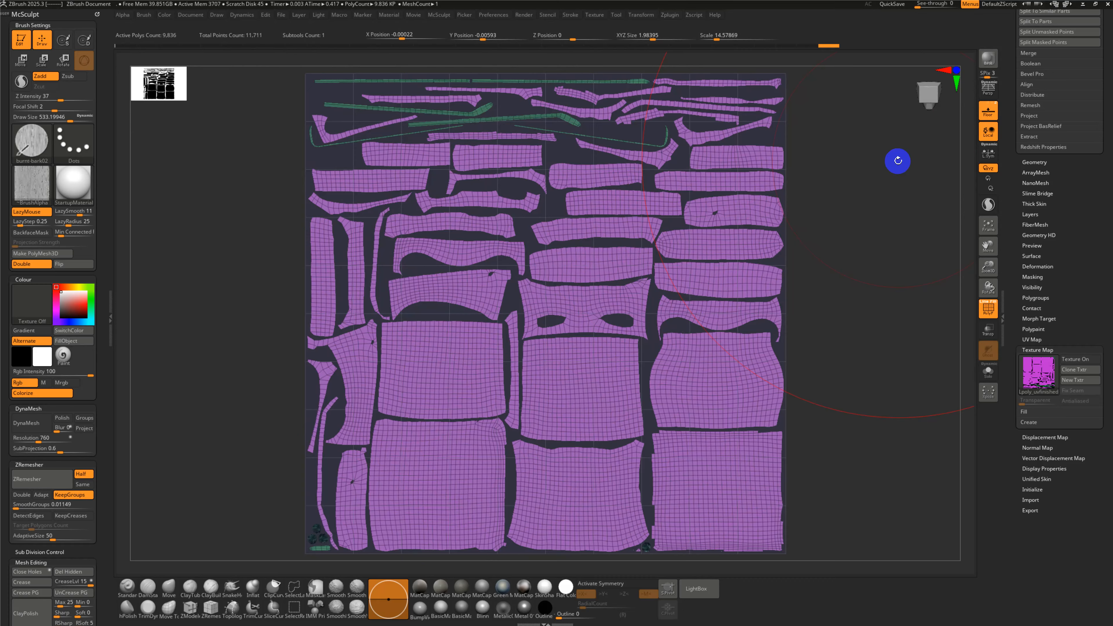
click(666, 16)
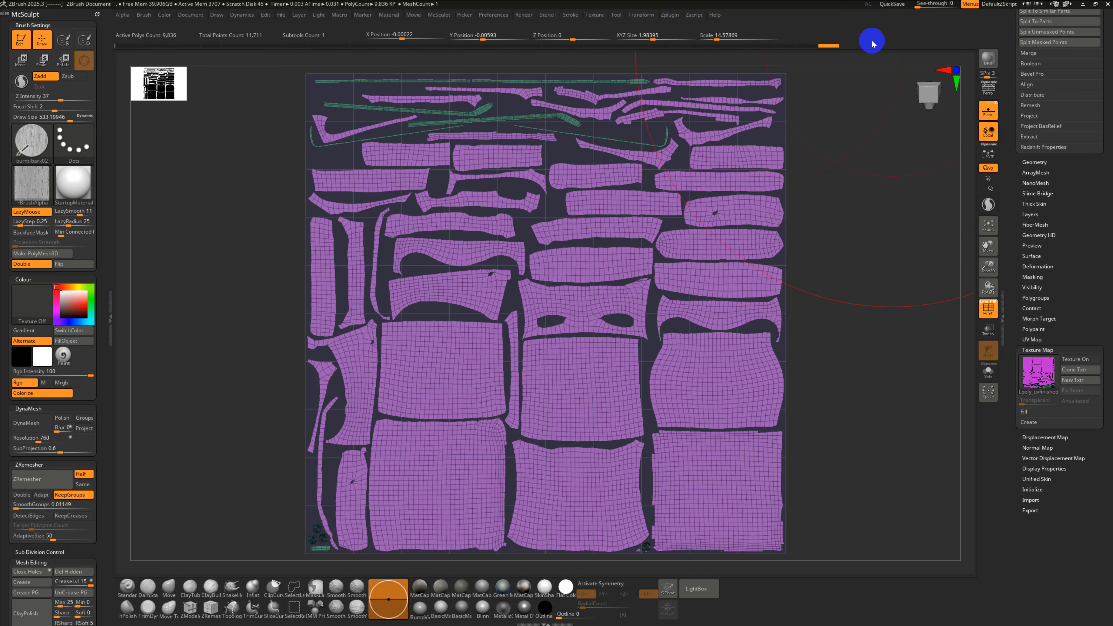
click(672, 17)
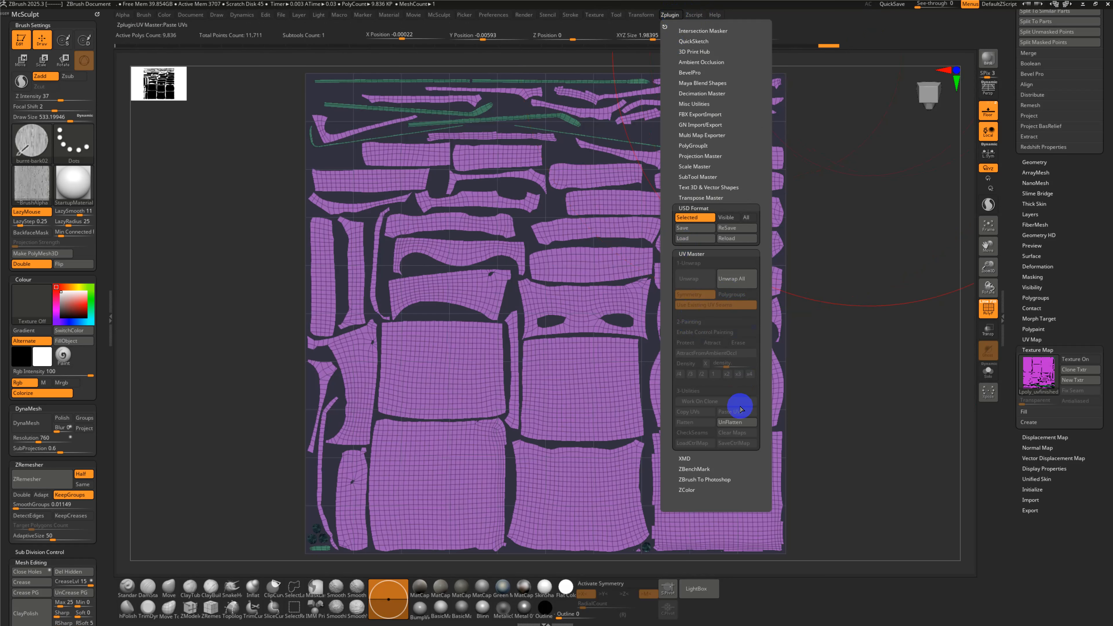
click(736, 422)
Step: Isolate the green polygroup of crossed rods and feet to inspect it, and show the whole armchair again
key(shift+f)
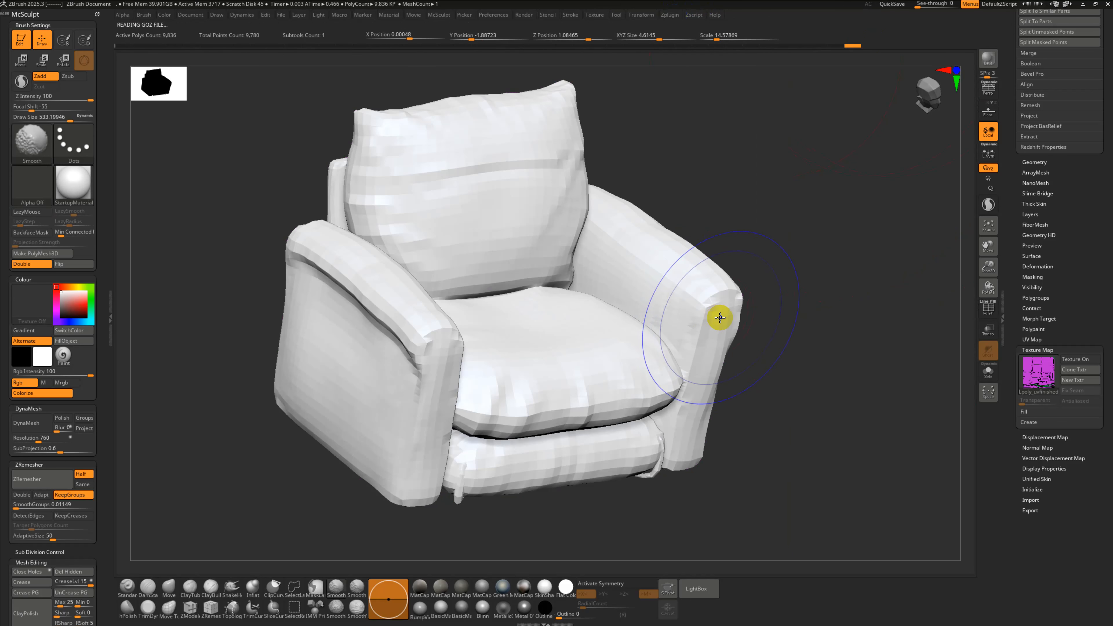
key(shift+f)
drag(823, 298, 804, 329)
ctrl+shift+click(617, 332)
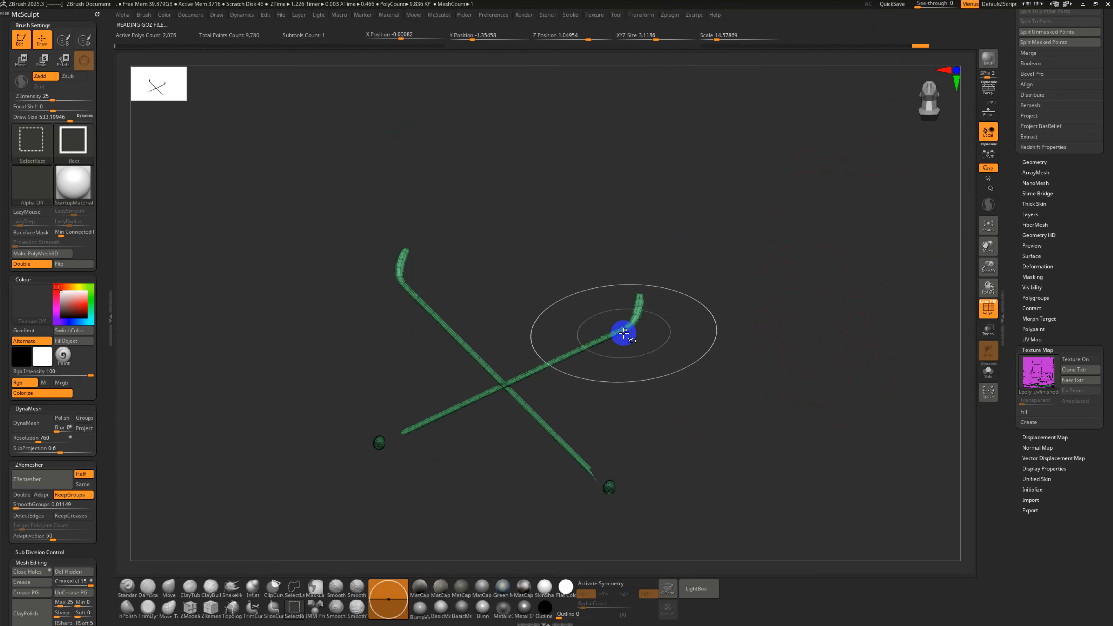
ctrl+shift+click(819, 372)
shift+drag(835, 380, 835, 390)
mouse_move(808, 323)
alt+mouse_down()
mouse_move(798, 307)
mouse_move(790, 343)
mouse_move(818, 360)
alt+mouse_up()
alt+drag(832, 292, 821, 356)
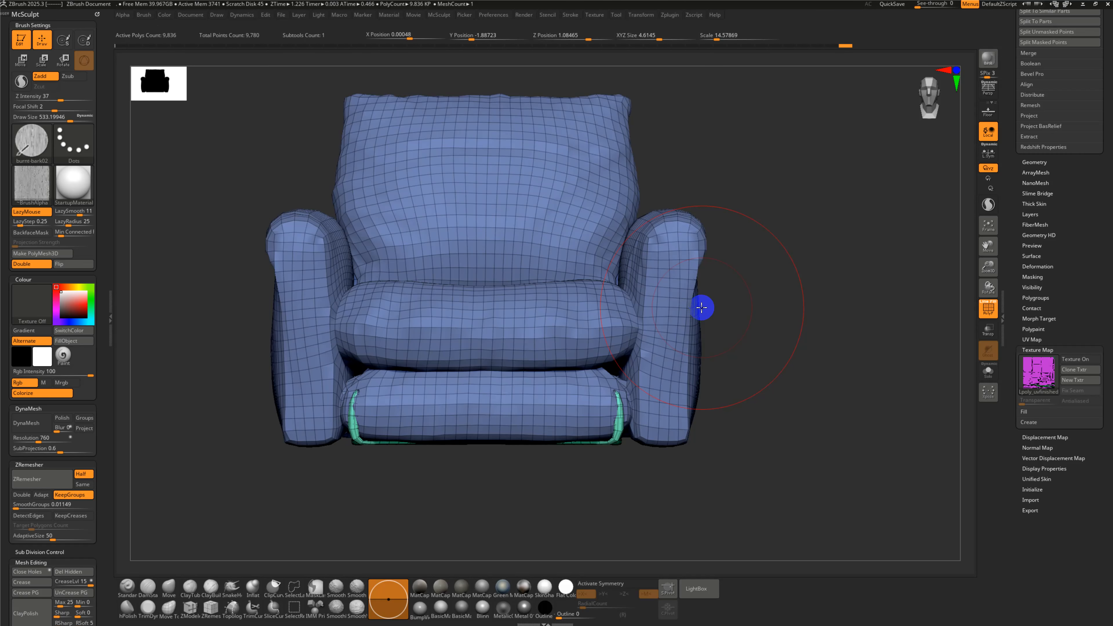
Step: Isolate the armchair's upholstery polygroup, hiding the crossed rods and feet
drag(745, 273, 649, 289)
drag(527, 246, 518, 207)
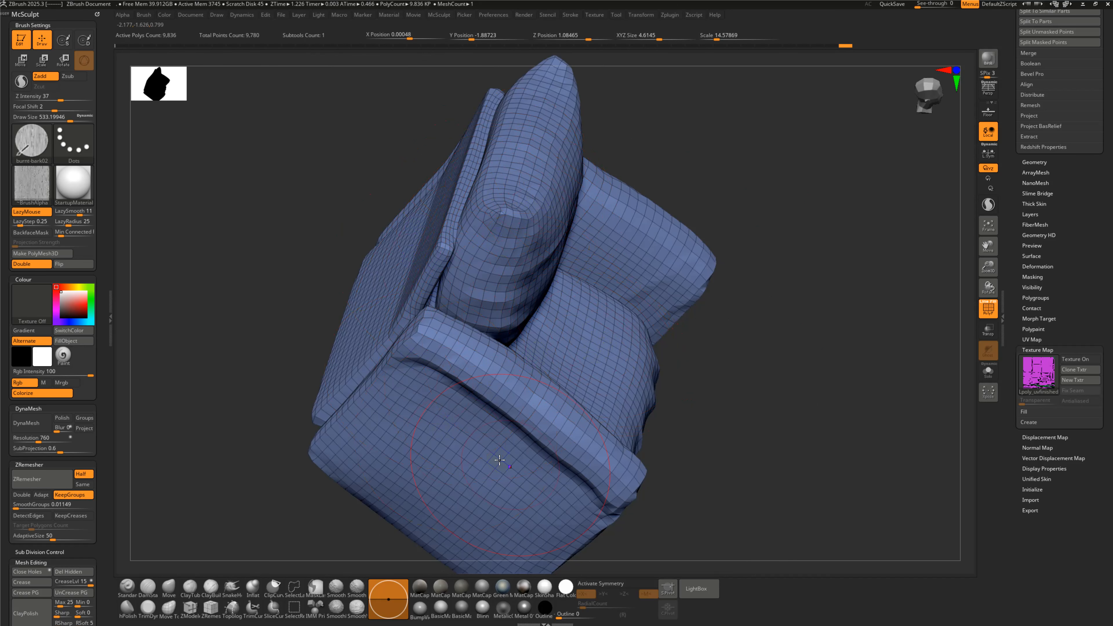
right_drag(496, 243, 452, 227)
mouse_move(638, 295)
alt+right_down()
mouse_move(493, 226)
mouse_move(507, 212)
alt+right_up()
key(shift+f)
shift+click(493, 226)
key(shift+f)
ctrl+shift+click(493, 179)
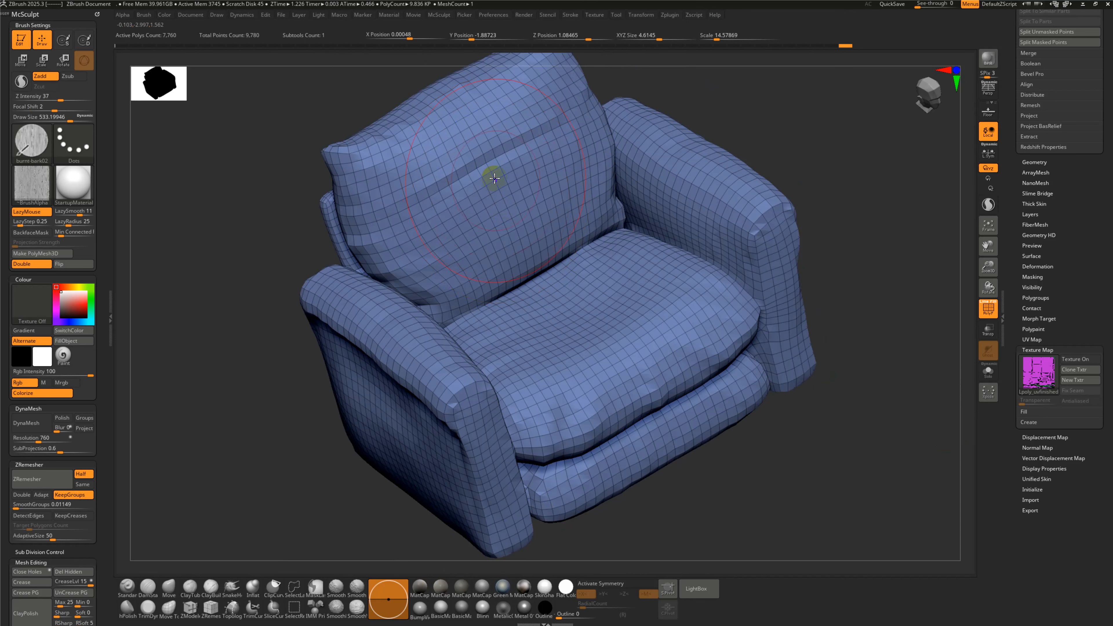
Step: Auto-group the upholstery's separate parts, and combine the back and seat cushions into one polygroup
scroll(87, 503, down, 5)
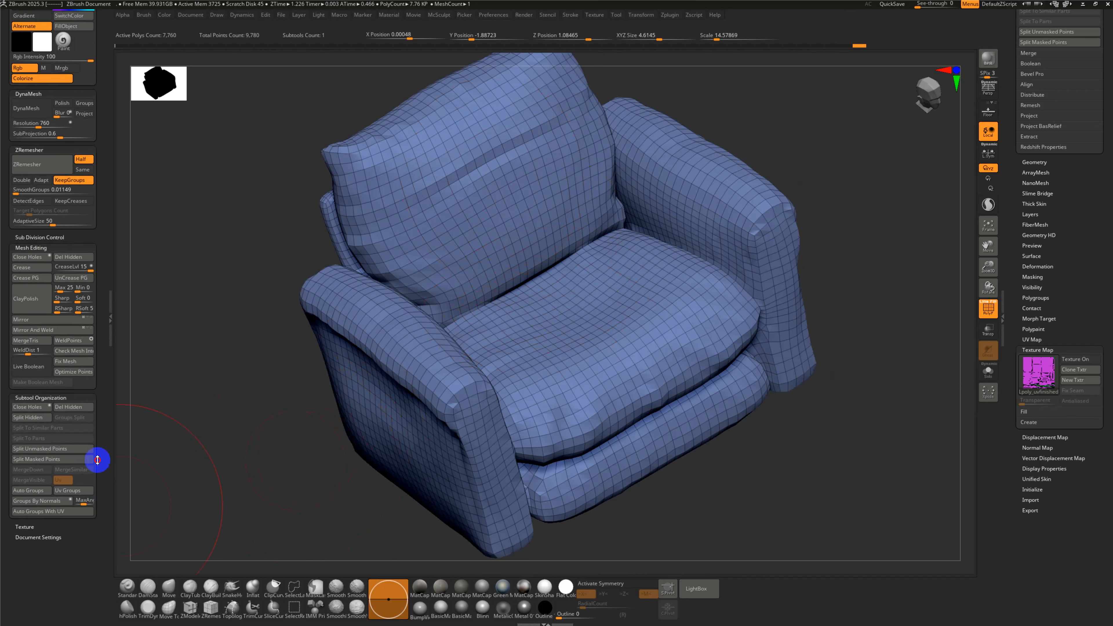
click(66, 460)
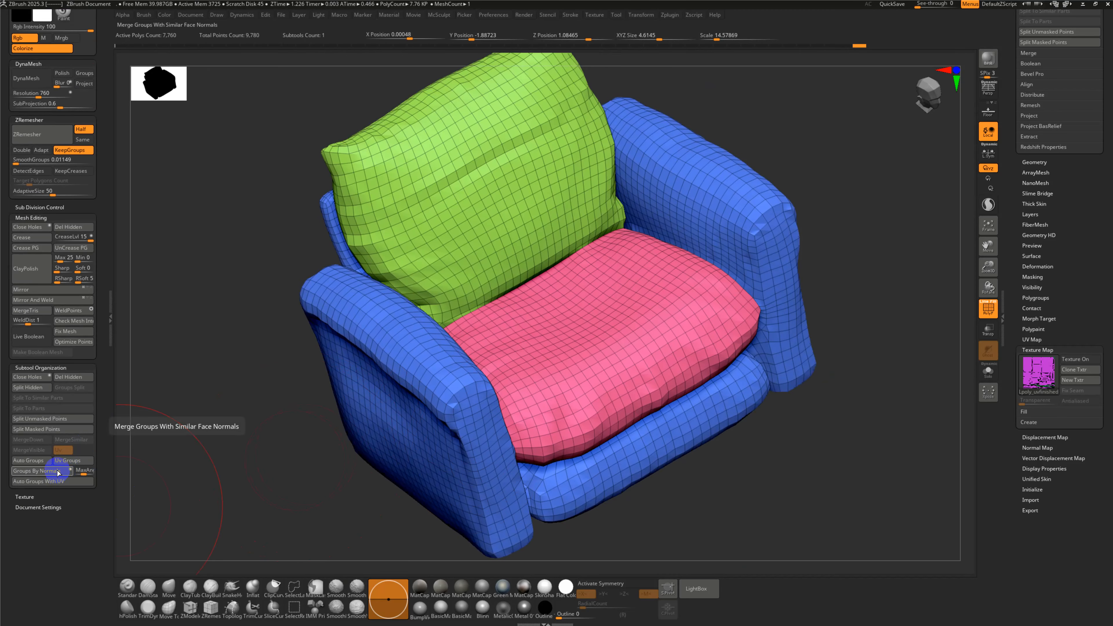
right_drag(484, 422, 602, 374)
ctrl+alt+shift+click(724, 324)
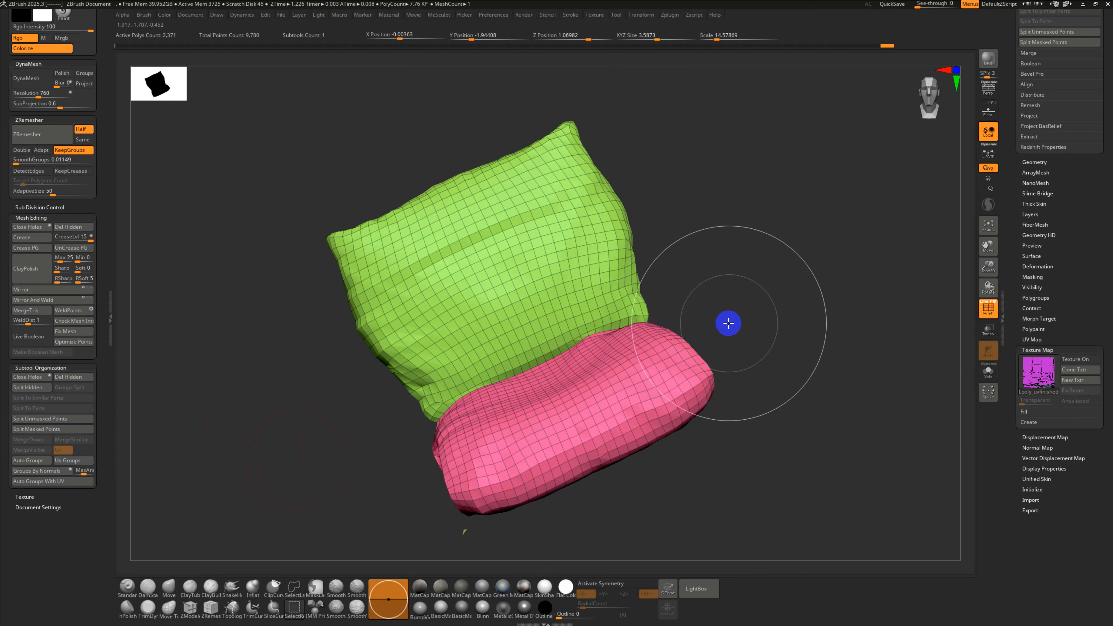
ctrl+shift+click(763, 444)
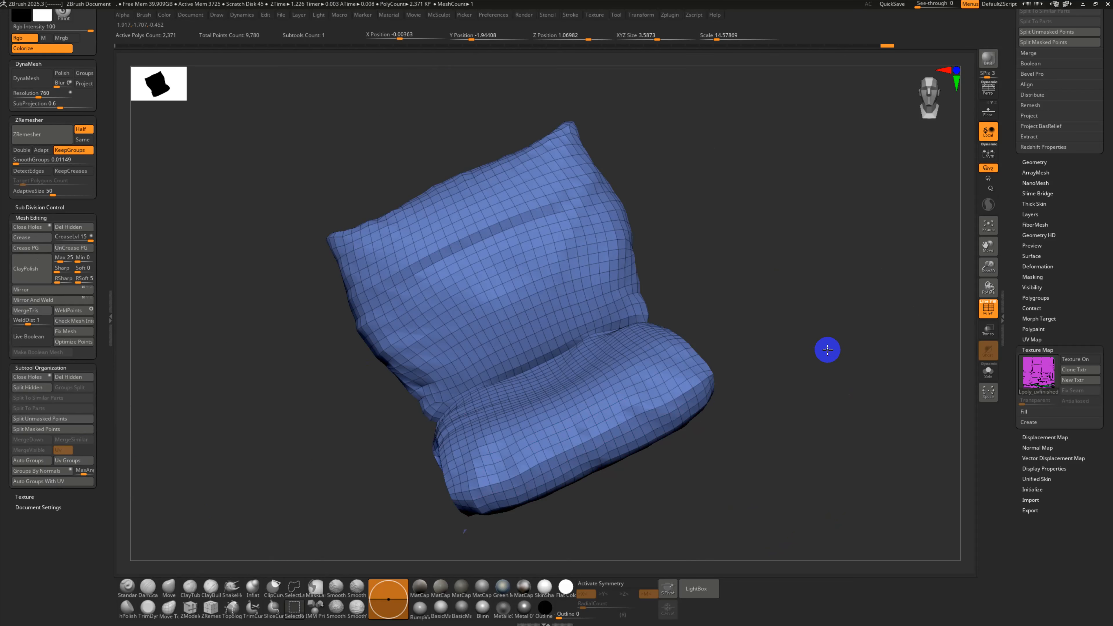
right_drag(763, 417, 696, 385)
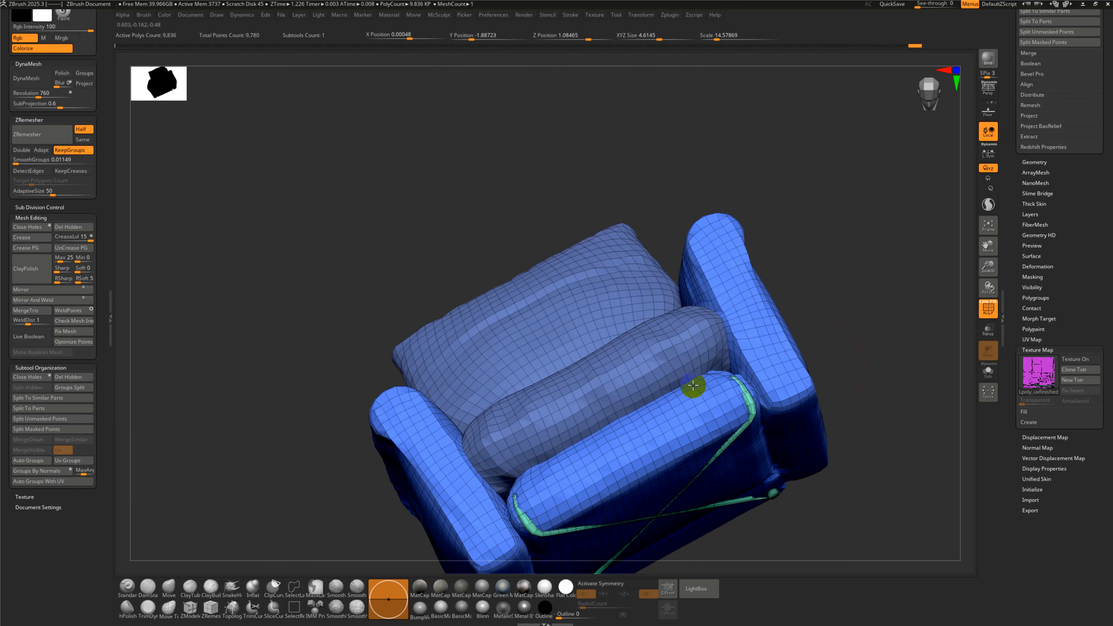
Step: Assign the isolated armchair body with its armrests a new polygroup and restore full visibility
ctrl+shift+click(685, 409)
key(ctrl+w)
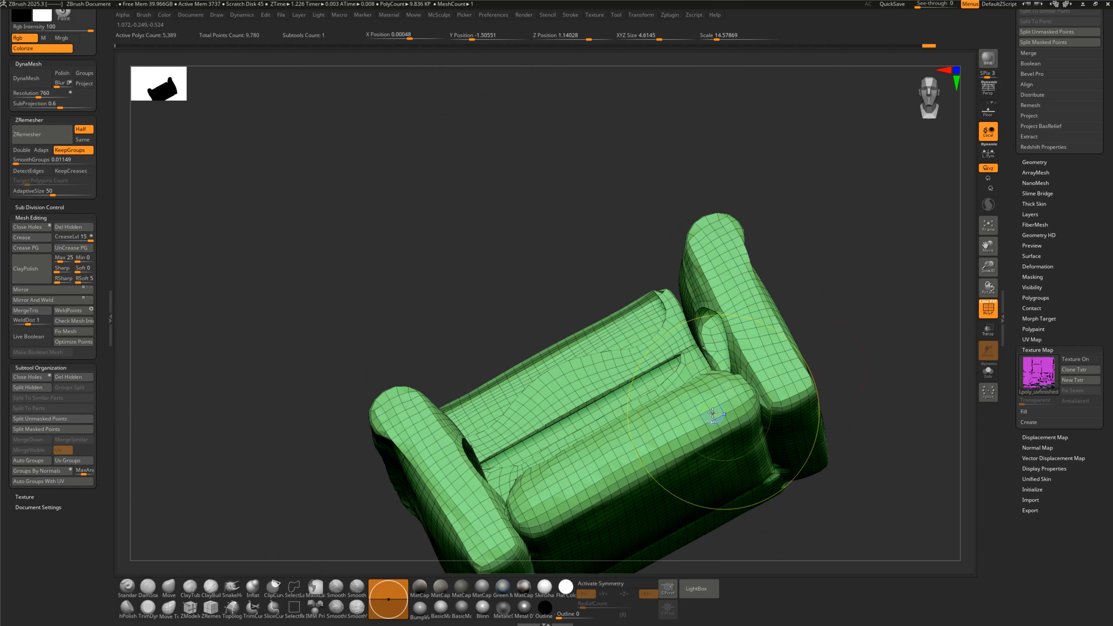
ctrl+shift+click(839, 352)
ctrl+shift+click(817, 374)
key(ctrl+w)
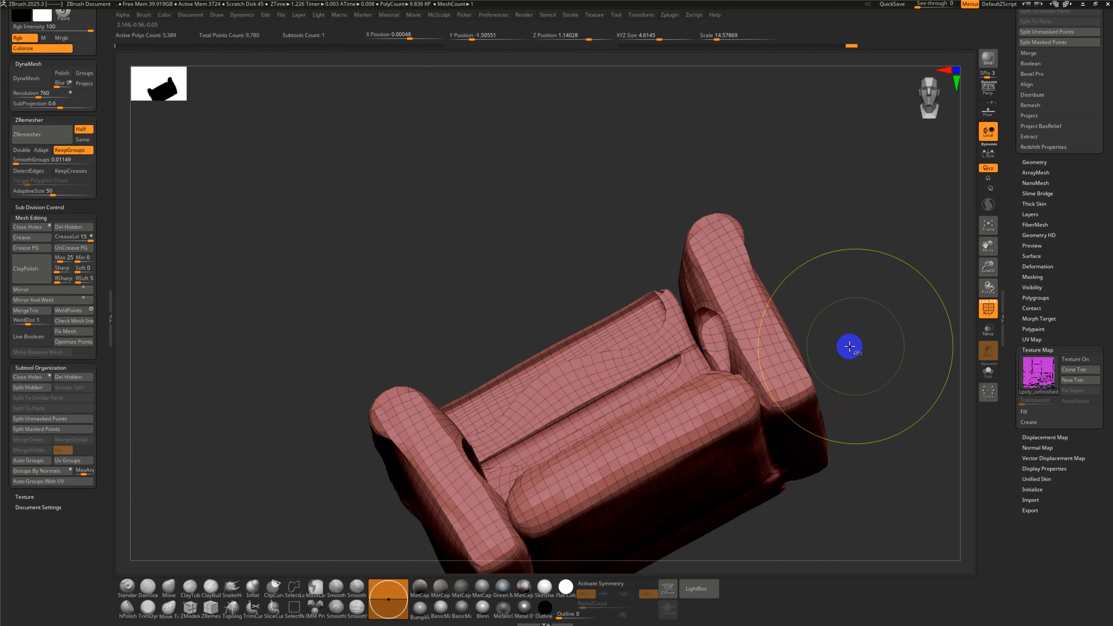
ctrl+shift+click(877, 392)
right_drag(877, 392, 763, 438)
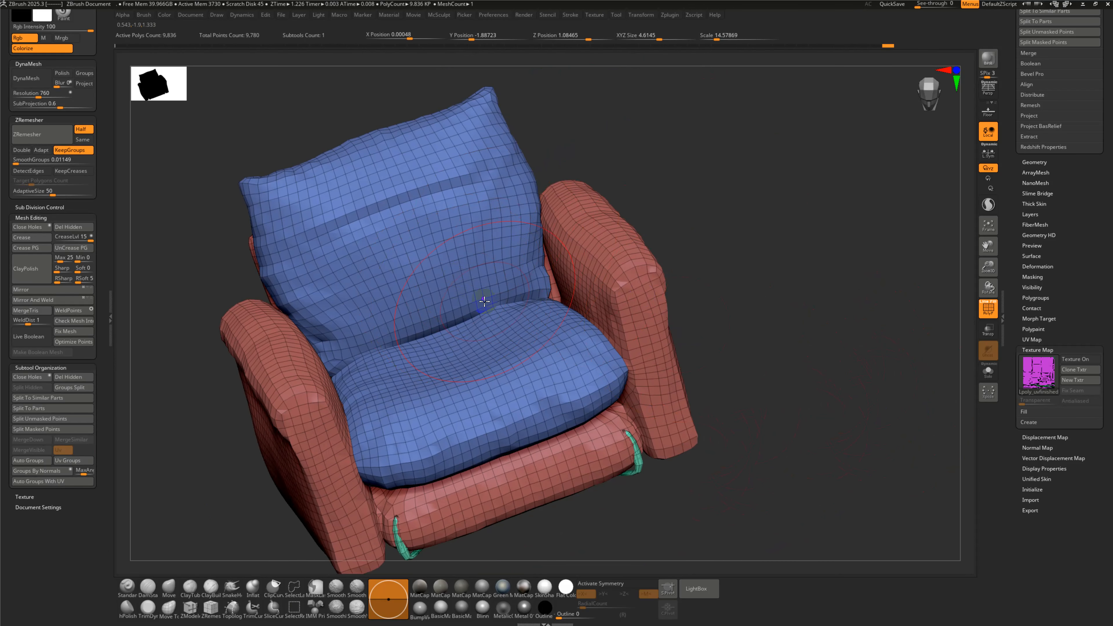
Step: Undo the cushion and body polygroup changes back to the isolated upholstery as a single polygroup
ctrl+alt+shift+click(484, 301)
key(ctrl+w)
key(ctrl+z)
key(ctrl+z)
key(ctrl+z)
key(ctrl+z)
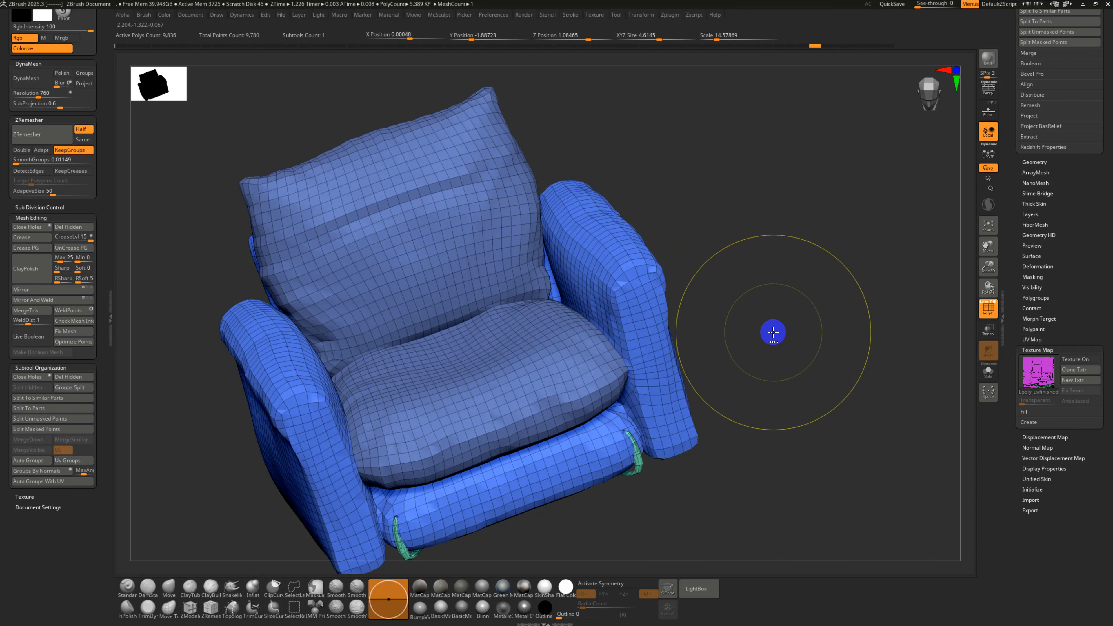
key(ctrl+z)
key(ctrl+z)
key(ctrl+z)
key(ctrl+z)
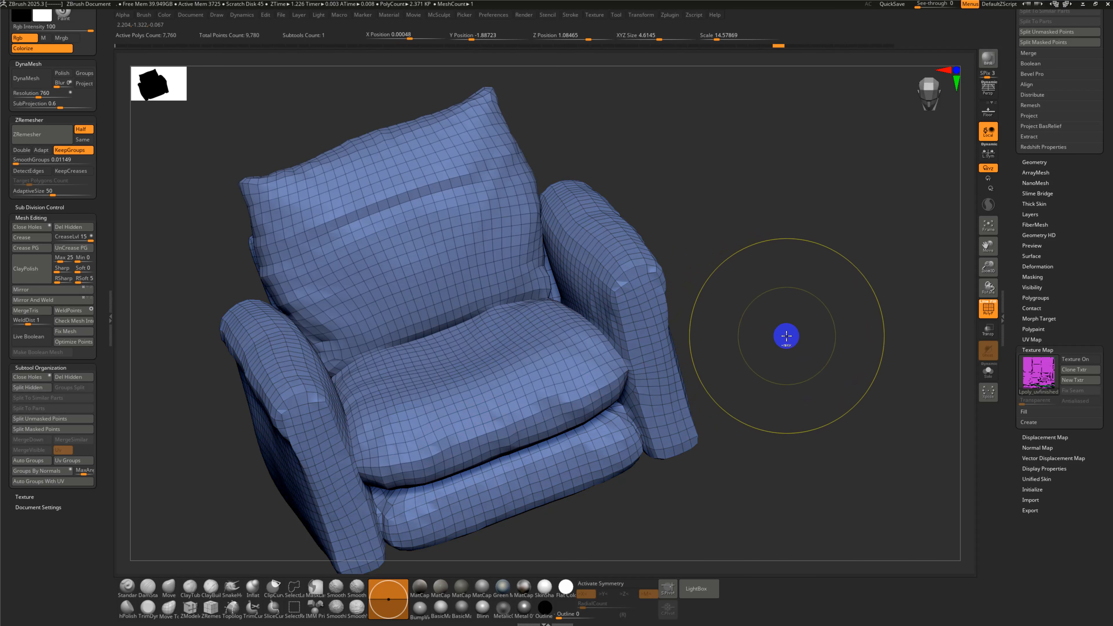
Step: Restore the whole armchair's visibility, including the crossed rods and feet, and view it from the front
ctrl+shift+click(796, 328)
mouse_move(817, 359)
shift+mouse_down()
mouse_move(813, 339)
mouse_move(813, 368)
shift+mouse_up()
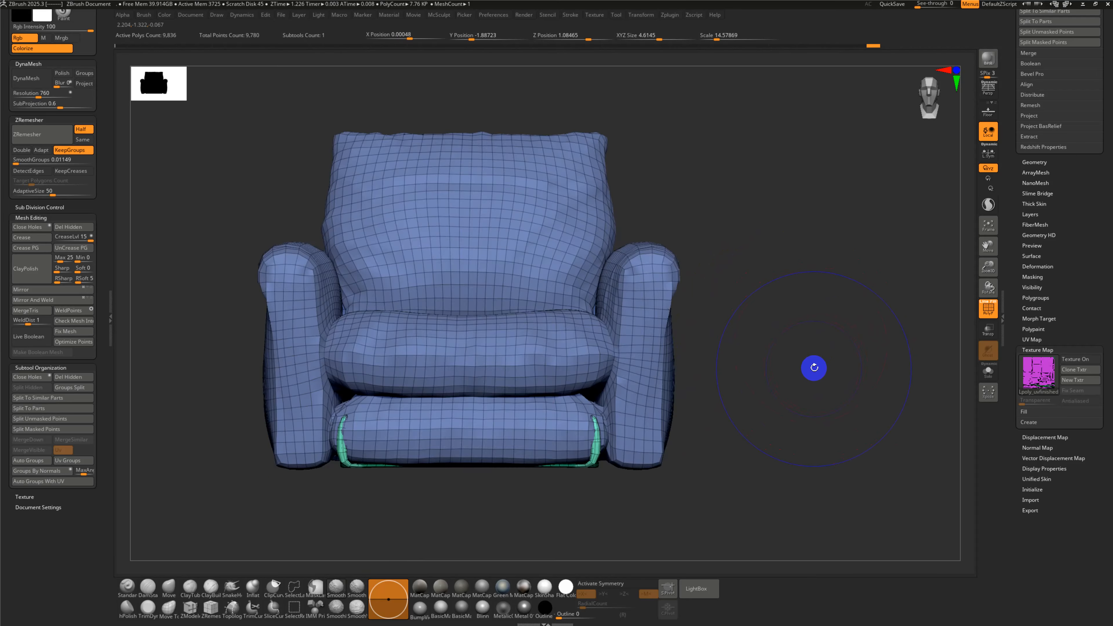
key(shift+f)
drag(772, 315, 855, 351)
key(shift+f)
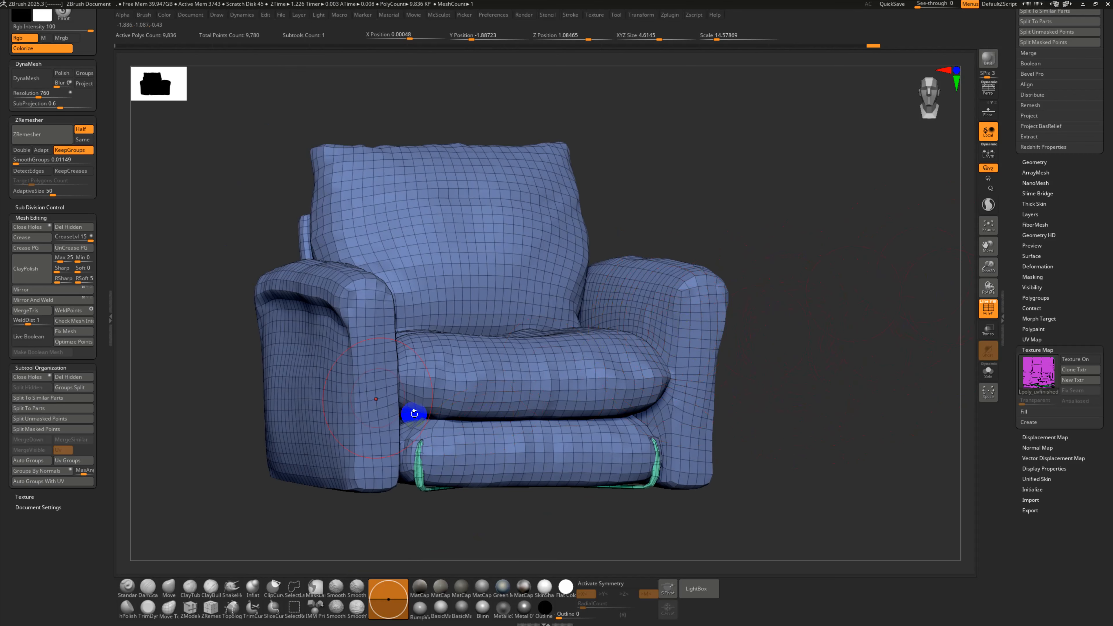
Step: Paint red test strokes on the low-resolution backrest with the Paint brush, using a large and a smaller brush size
drag(104, 119, 107, 207)
click(63, 313)
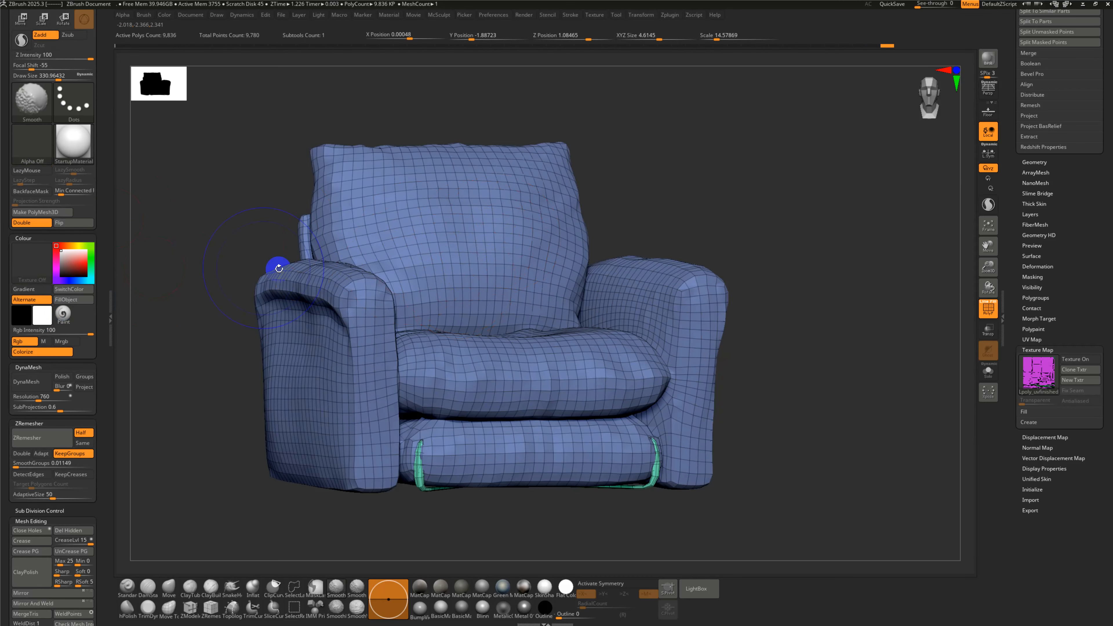
key(shift+f)
click(85, 264)
mouse_move(482, 238)
mouse_down()
mouse_move(471, 225)
mouse_move(460, 247)
mouse_up()
key(s)
mouse_move(539, 219)
mouse_down()
mouse_move(561, 244)
mouse_move(534, 273)
mouse_up()
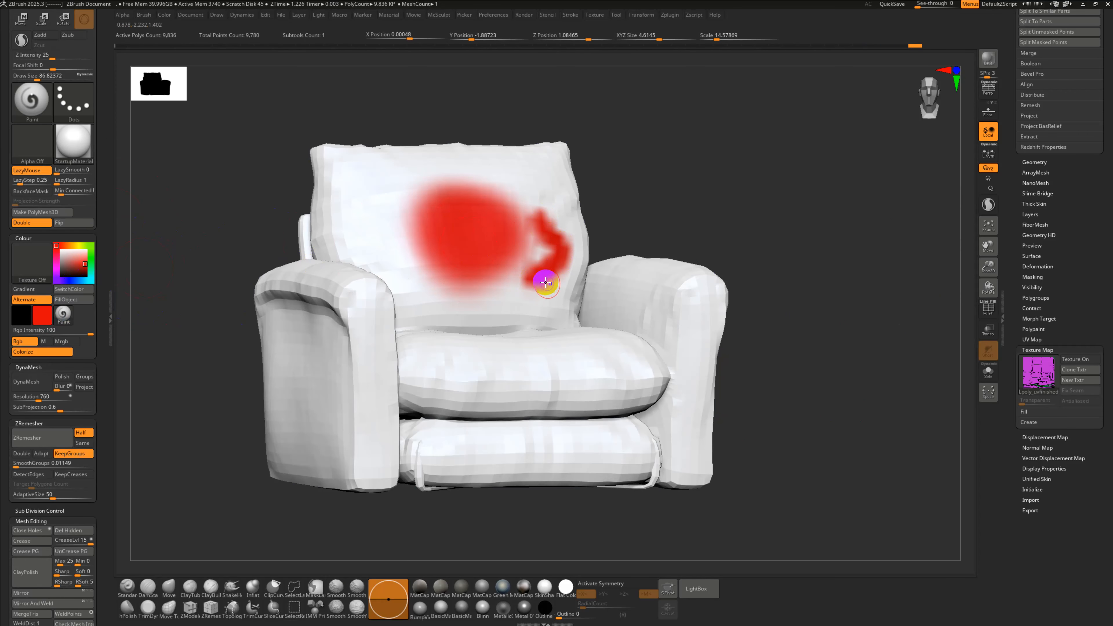
alt+right_drag(566, 241, 616, 405)
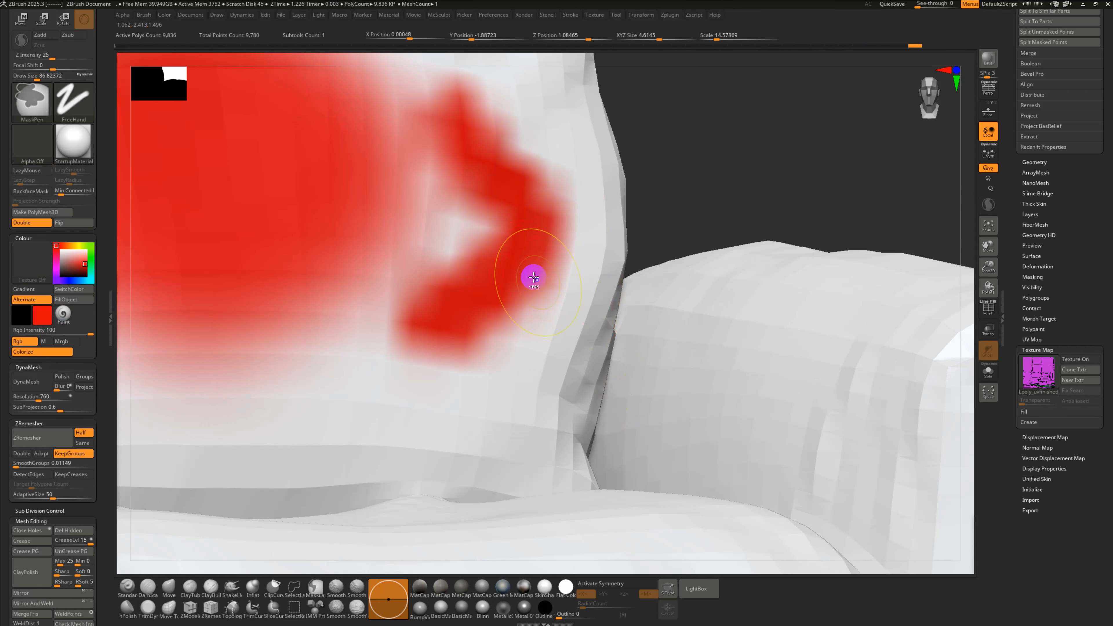
Step: Try further red strokes close up on the backrest against the coarse mesh, and undo all the test painting
key(ctrl+z)
key(shift+f)
mouse_move(486, 227)
mouse_down()
mouse_move(479, 302)
mouse_move(517, 306)
mouse_up()
mouse_move(513, 239)
mouse_down()
mouse_move(544, 244)
mouse_move(491, 287)
mouse_up()
ctrl+right_drag(478, 295, 435, 237)
key(ctrl+z)
key(ctrl+z)
key(ctrl+z)
key(ctrl+z)
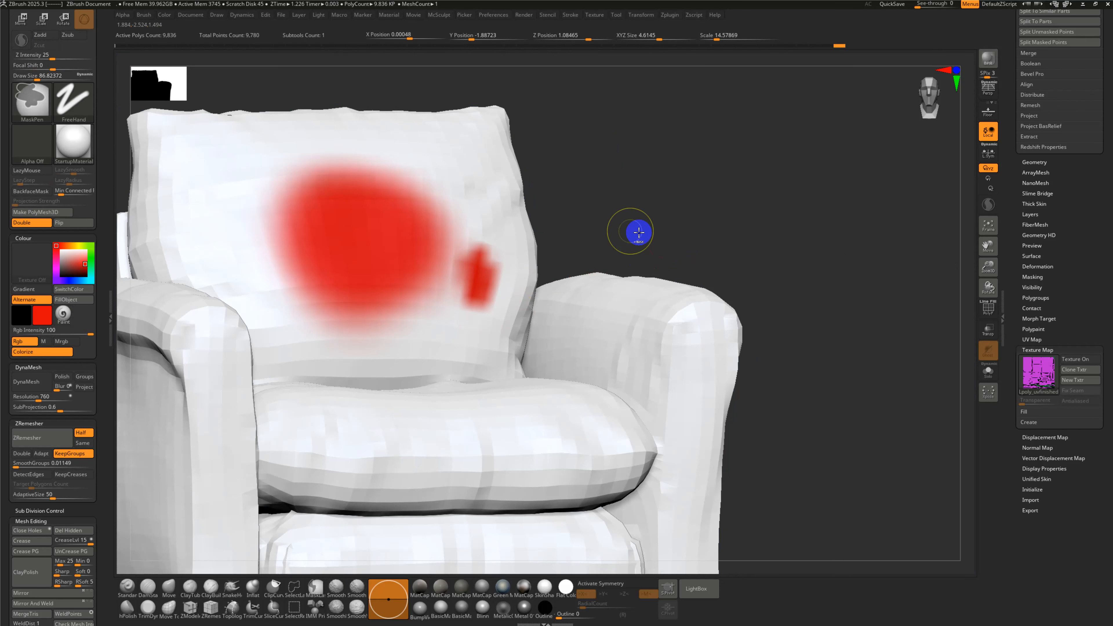
ctrl+right_drag(442, 271, 519, 230)
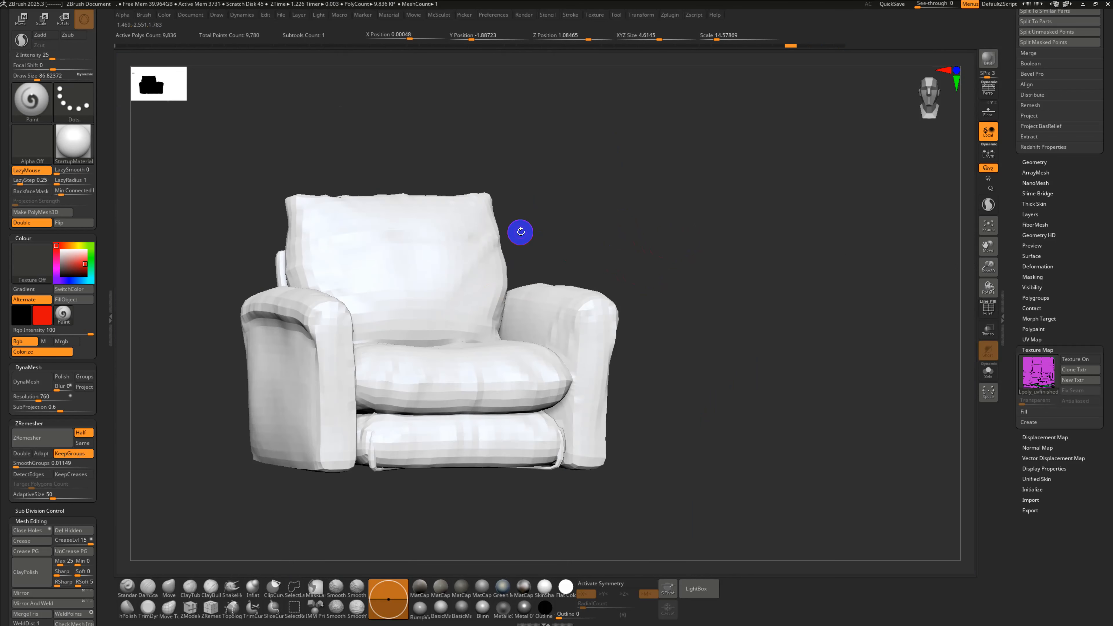
Step: Subdivide the complete armchair repeatedly until the mesh reaches about 2.5 million polygons
key(shift+f)
right_drag(543, 274, 583, 290)
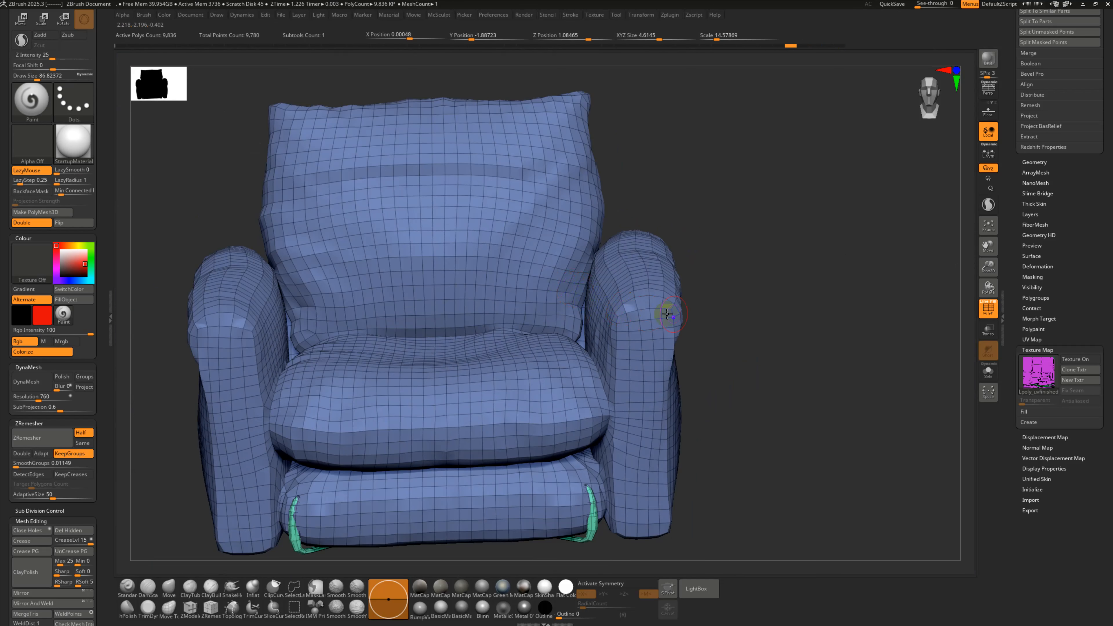
right_drag(780, 290, 790, 295)
key(shift+f)
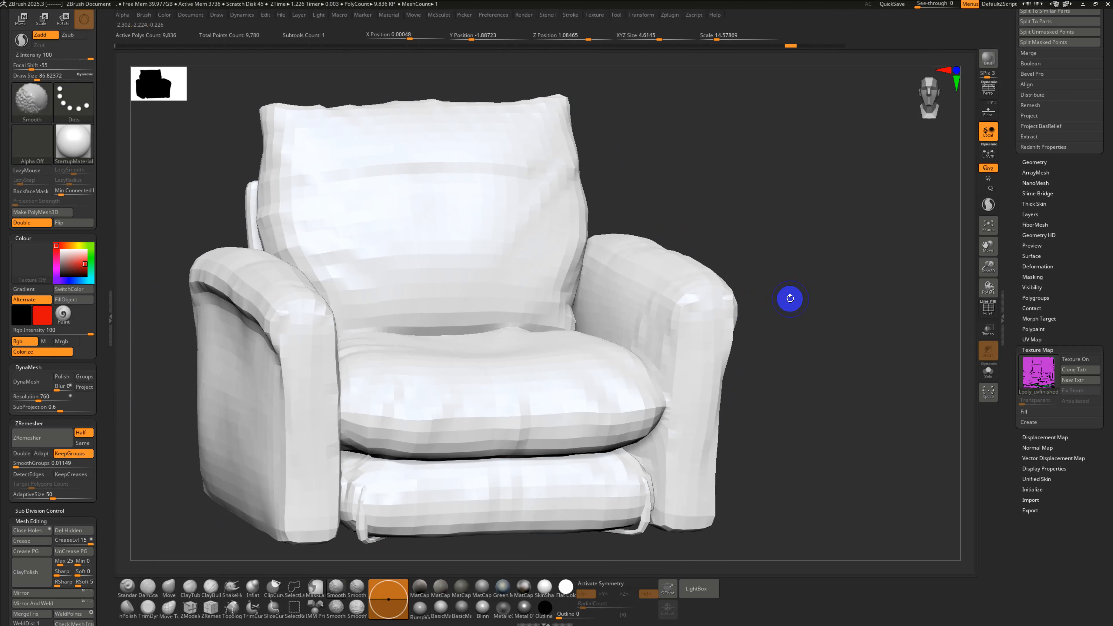
key(shift)
key(ctrl+d)
key(ctrl+d)
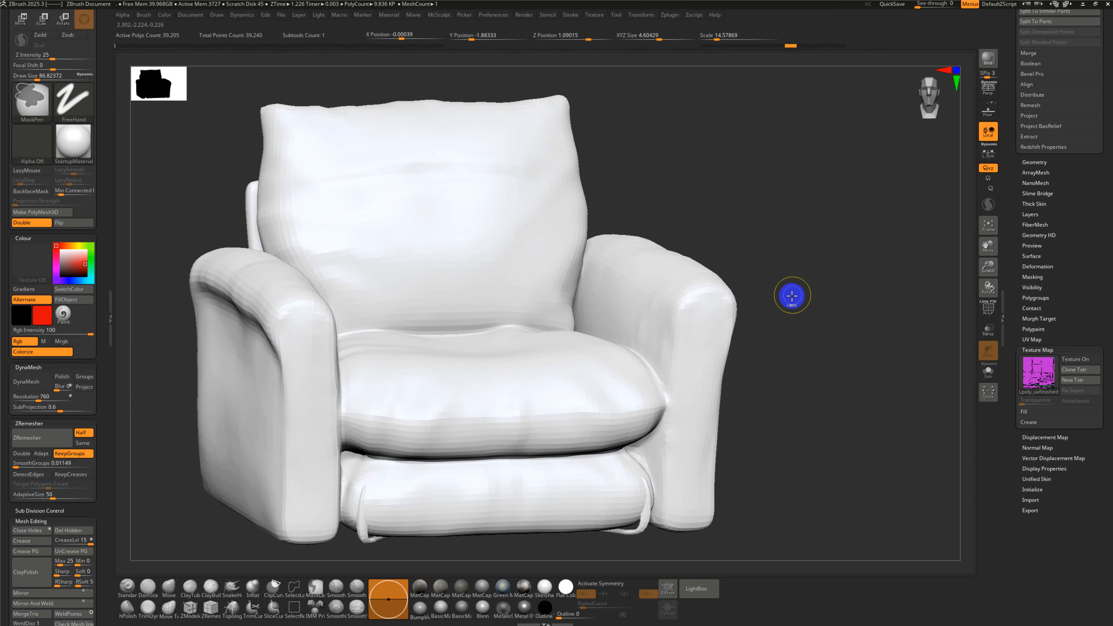
key(ctrl+d)
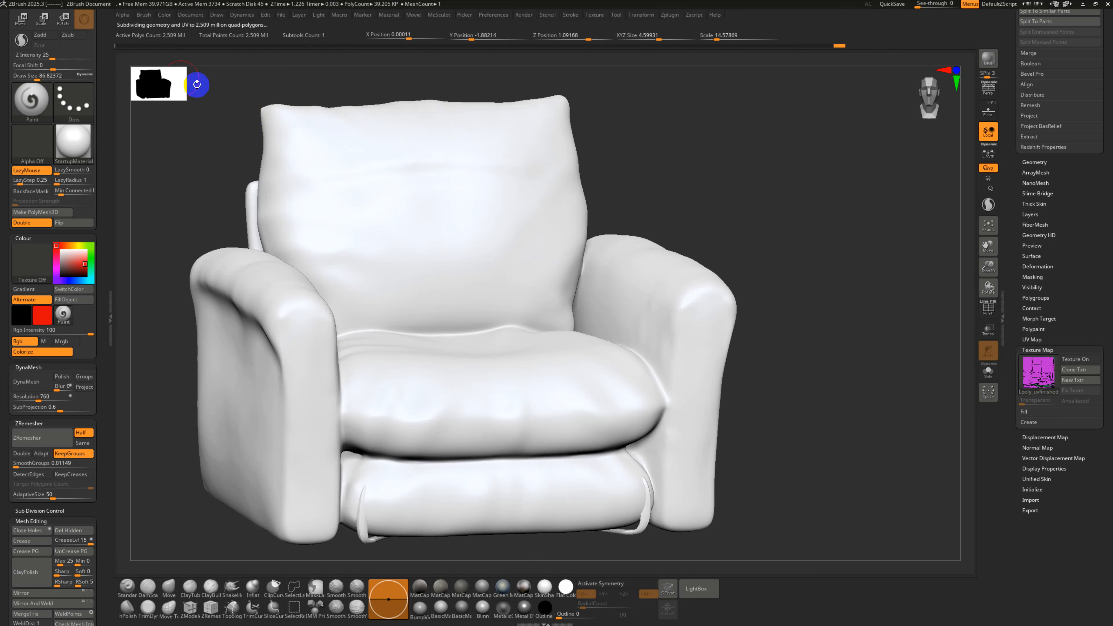
key(shift+f)
key(shift+f)
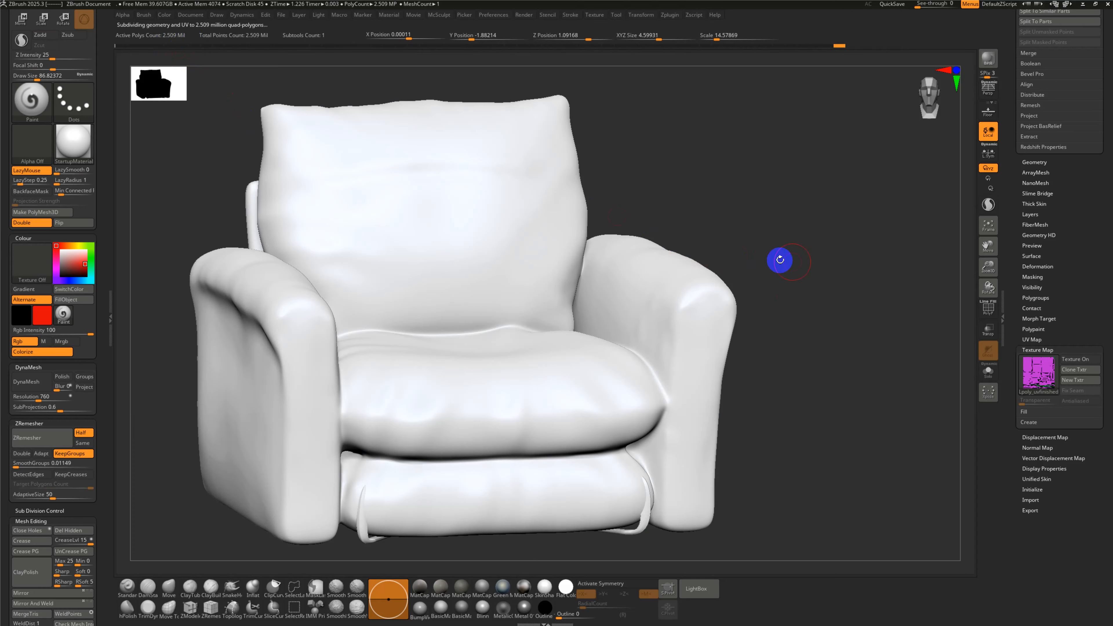
Step: Fill the subdivided armchair with polypaint generated from its polygroups
drag(1018, 258, 1010, 279)
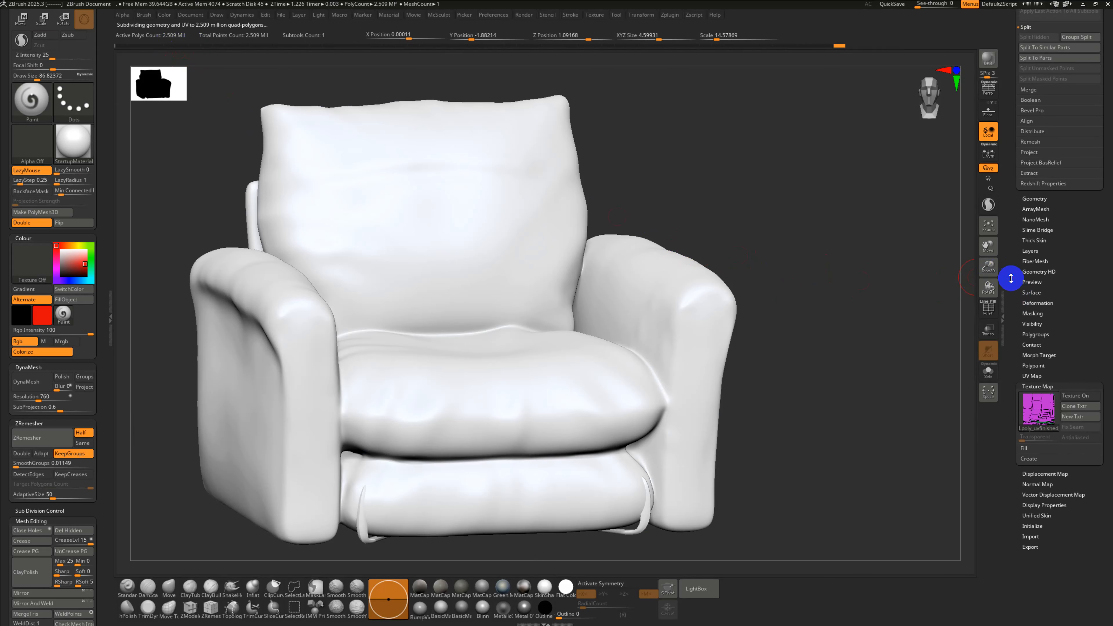
click(1032, 335)
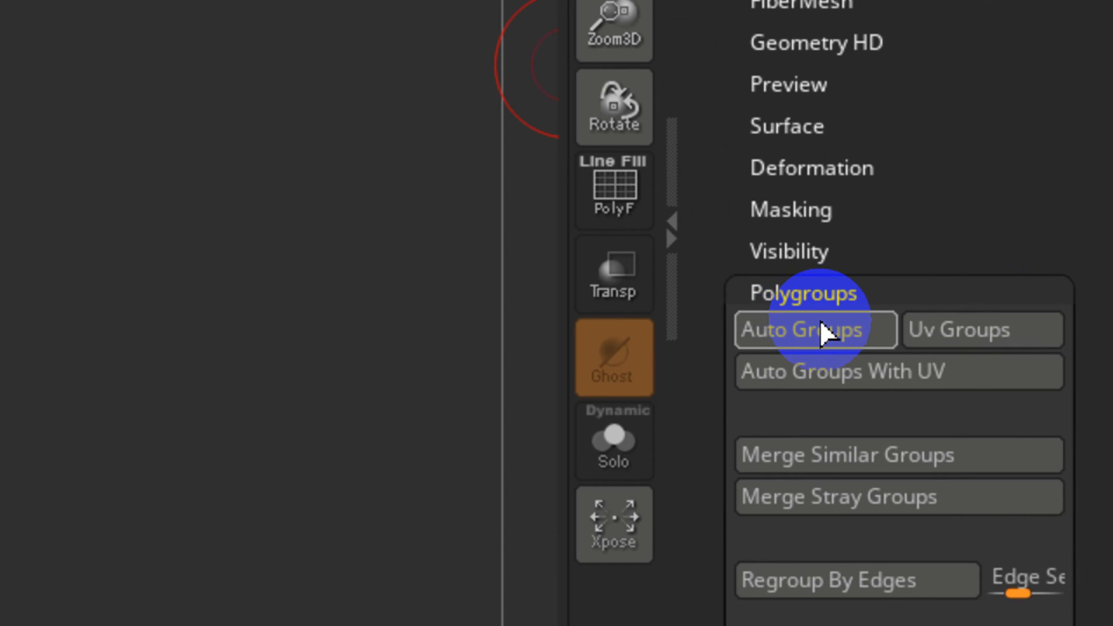
scroll(848, 508, down, 6)
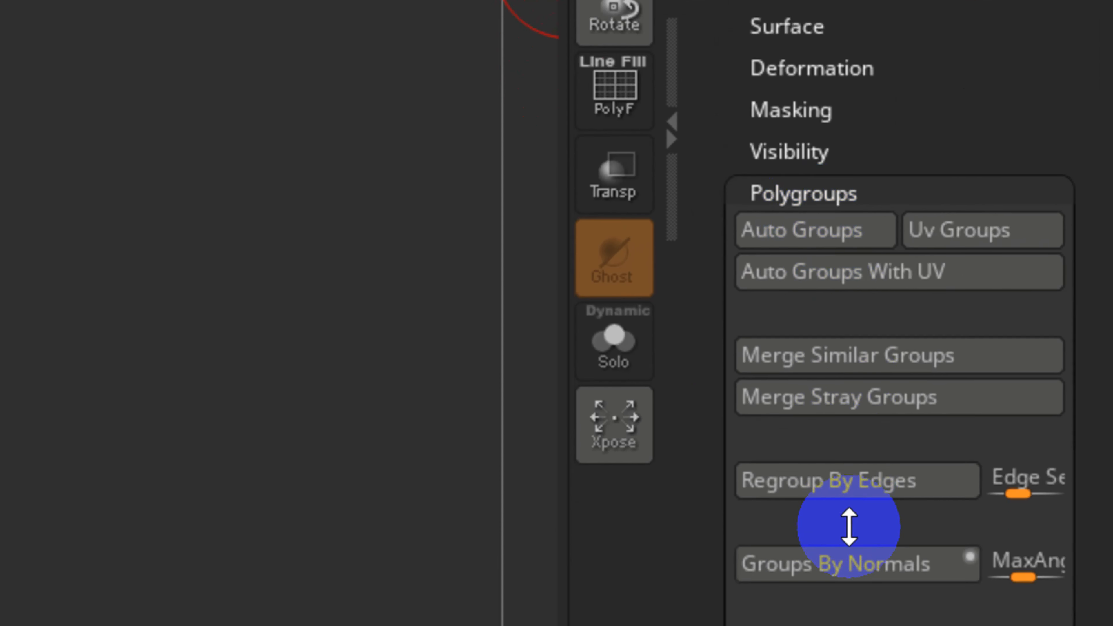
scroll(778, 114, up, 3)
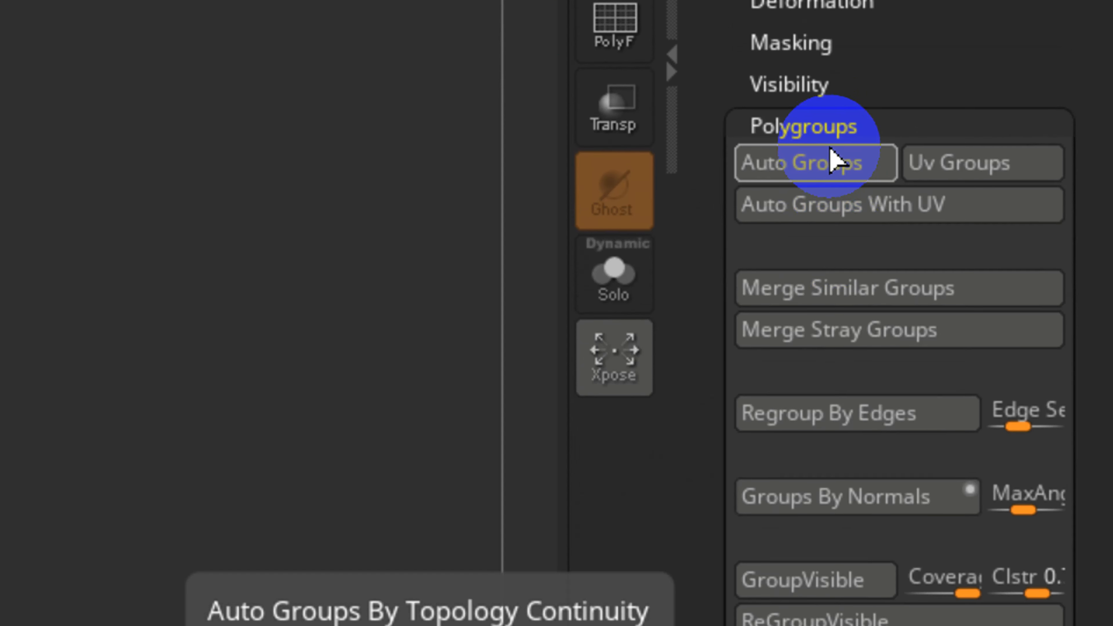
click(829, 155)
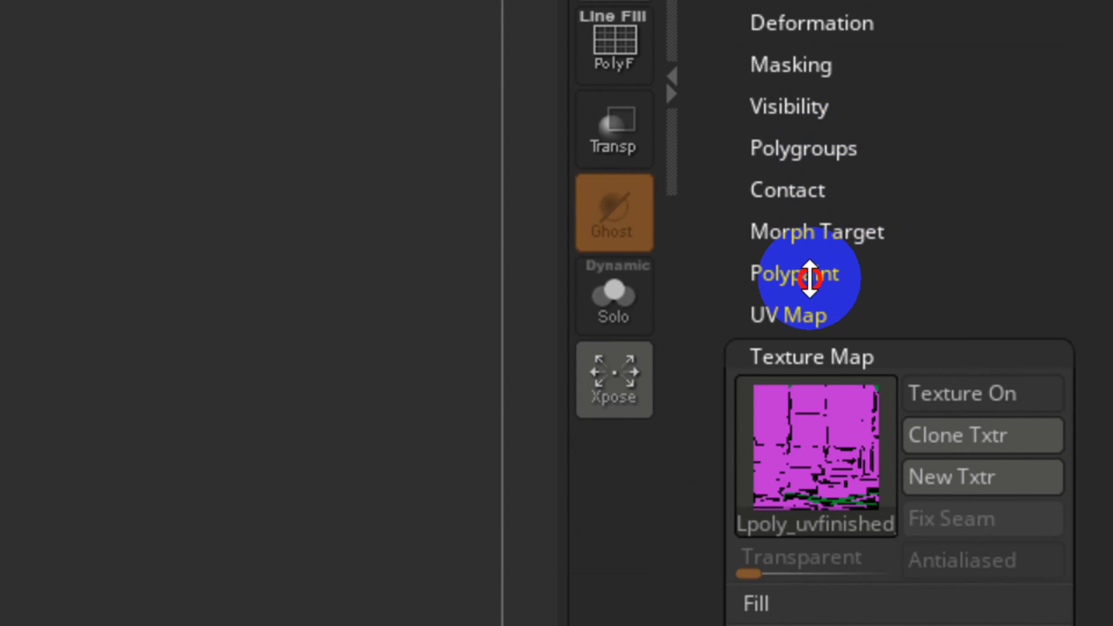
click(810, 273)
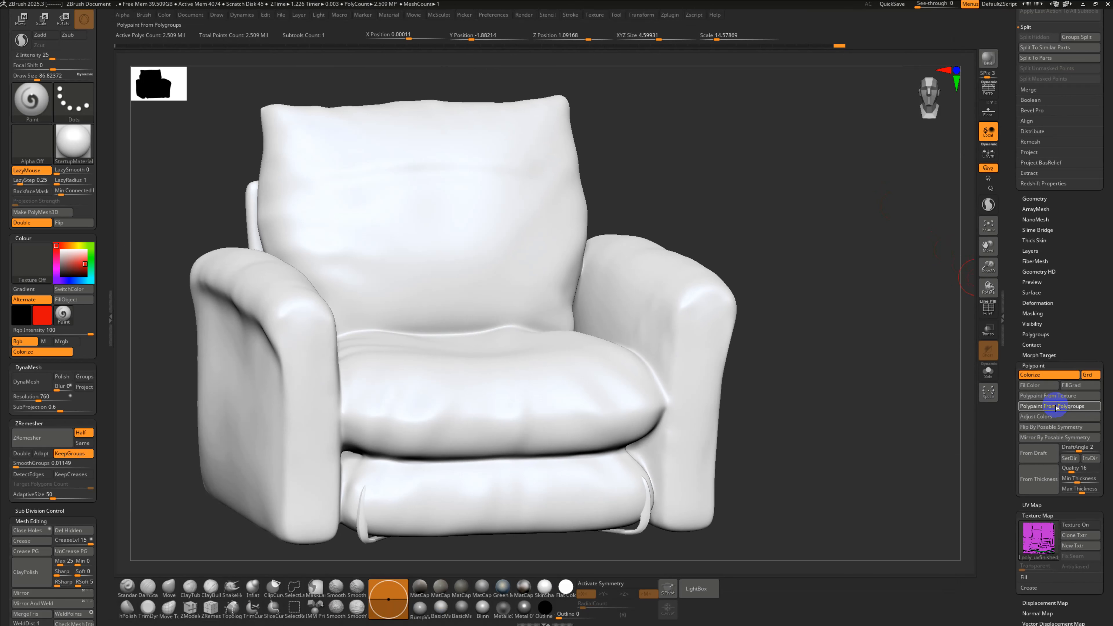
click(1056, 407)
drag(819, 390, 785, 338)
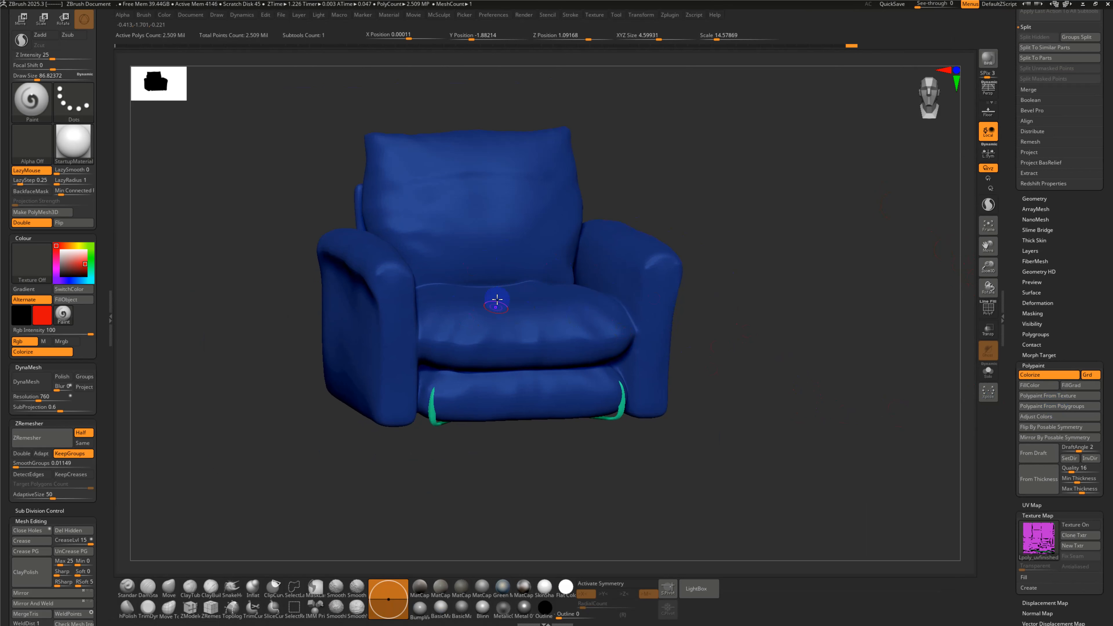
drag(690, 333, 723, 295)
Step: Test brush strokes on the subdivided armchair's cushions, reducing the brush size to about 33, and undo them
mouse_move(559, 299)
mouse_down()
mouse_move(735, 316)
mouse_move(561, 251)
mouse_move(556, 335)
mouse_move(588, 209)
mouse_move(569, 286)
mouse_up()
key(ctrl+z)
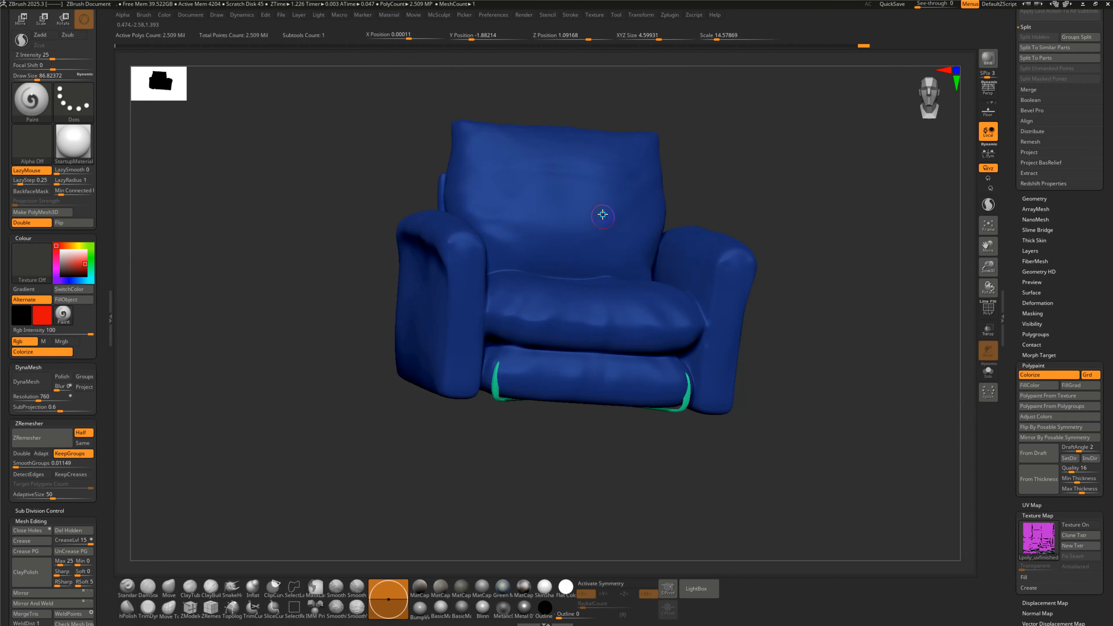
ctrl+right_drag(602, 215, 591, 229)
key(s)
drag(594, 228, 588, 224)
drag(571, 182, 554, 289)
mouse_move(556, 290)
ctrl+right_down()
mouse_move(569, 256)
mouse_move(589, 305)
ctrl+right_up()
key(ctrl+z)
ctrl+right_drag(628, 350, 643, 348)
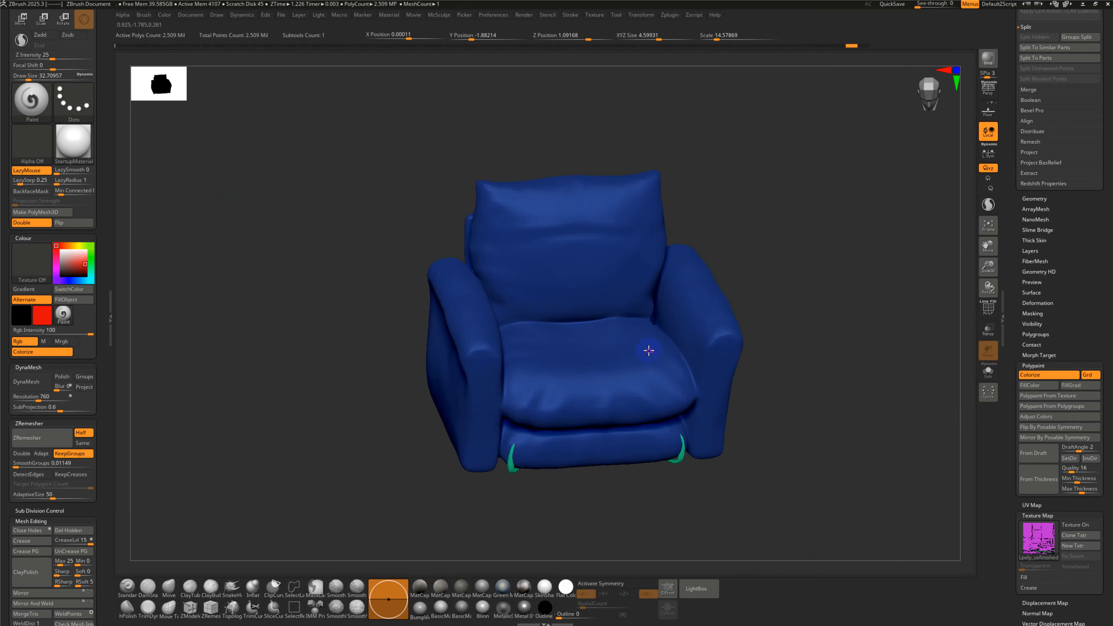
Step: Drop the armchair to its lowest subdivision level and inspect the polypaint colours from the front and underneath
right_drag(826, 386, 827, 368)
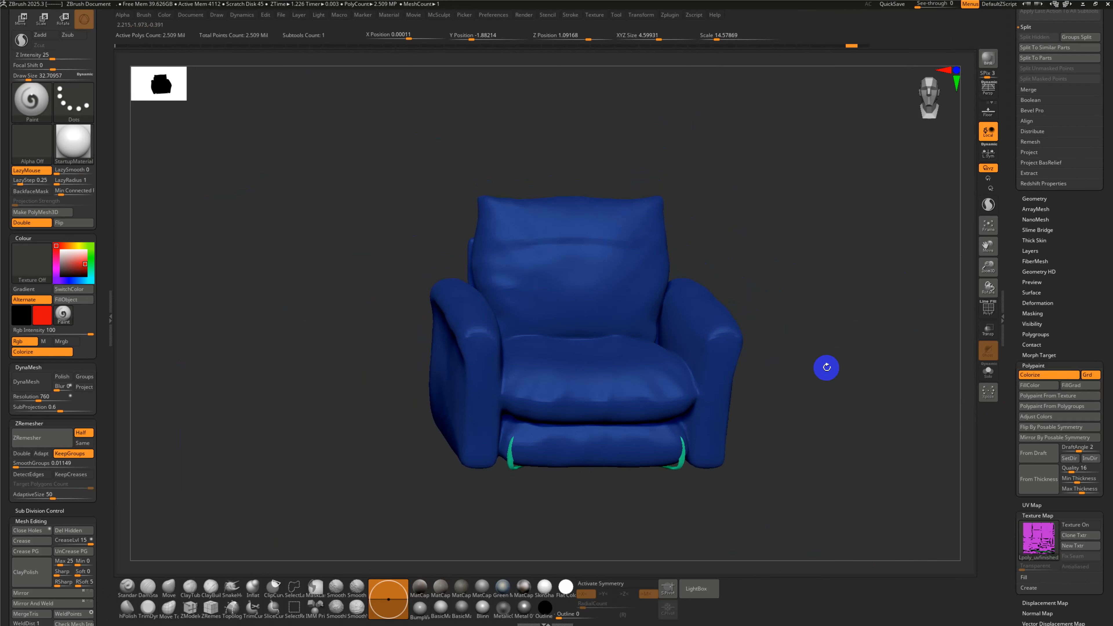
key(f)
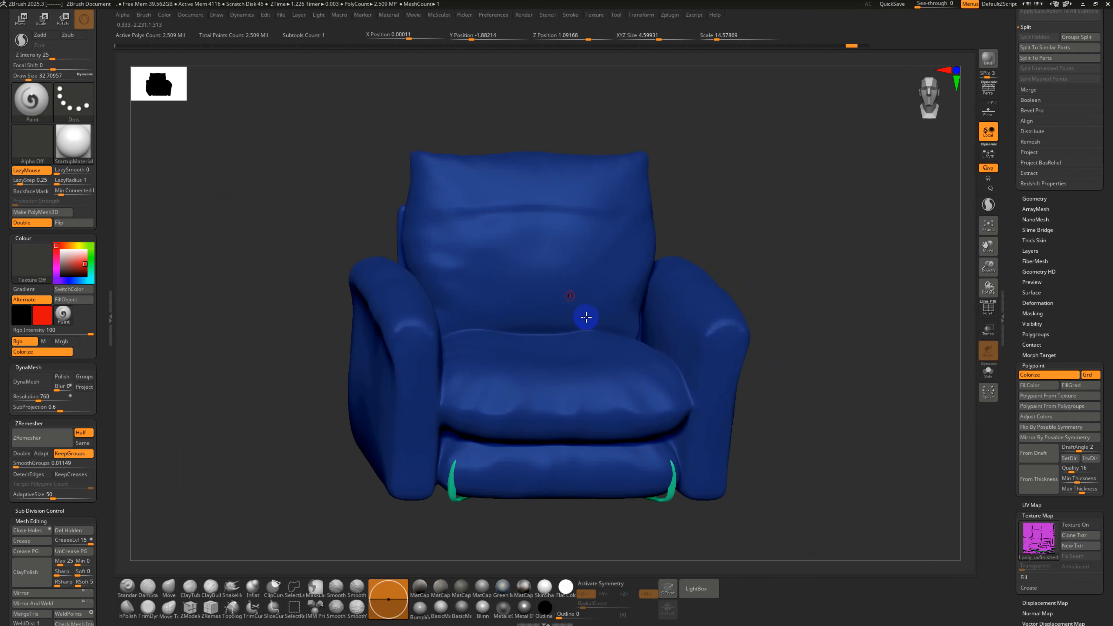
key(shift)
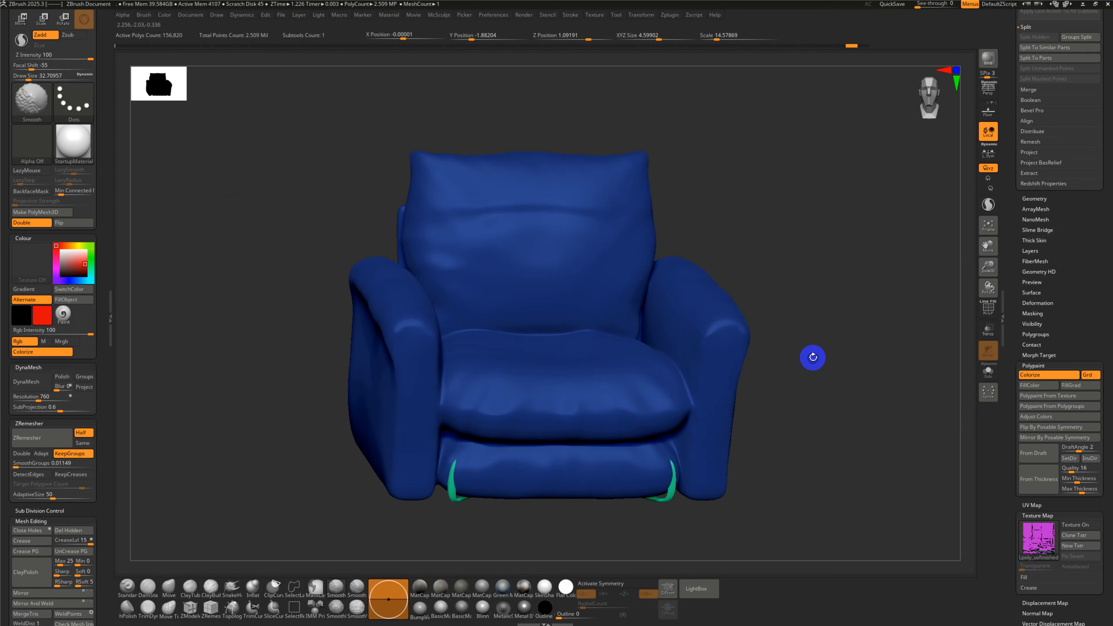
click(1050, 385)
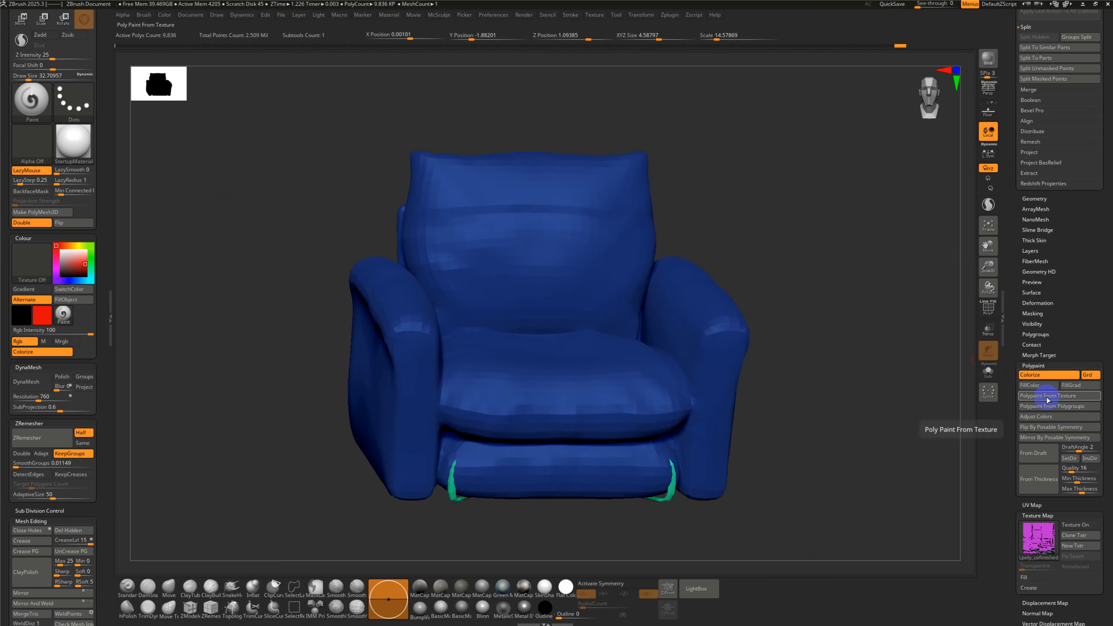
drag(796, 424, 714, 328)
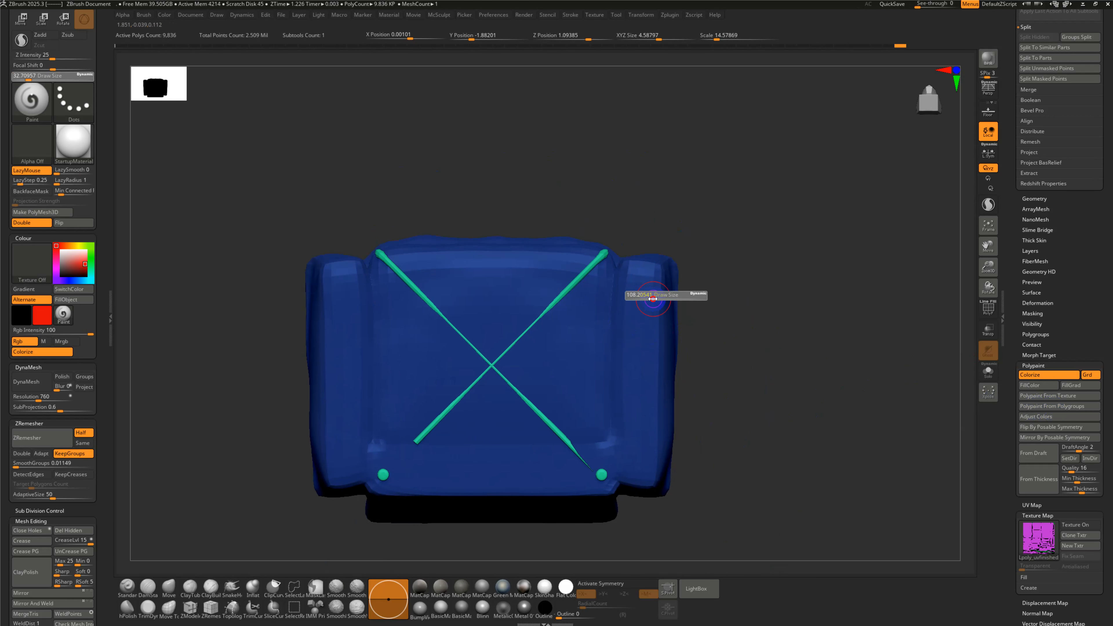
key(shift)
mouse_move(649, 313)
mouse_down()
mouse_move(620, 336)
mouse_move(628, 378)
mouse_move(690, 293)
mouse_up()
ctrl+right_drag(690, 294, 660, 318)
ctrl+right_drag(564, 235, 612, 240)
Step: Return the armchair to its highest subdivision level with the polygon wireframe displayed
key(d)
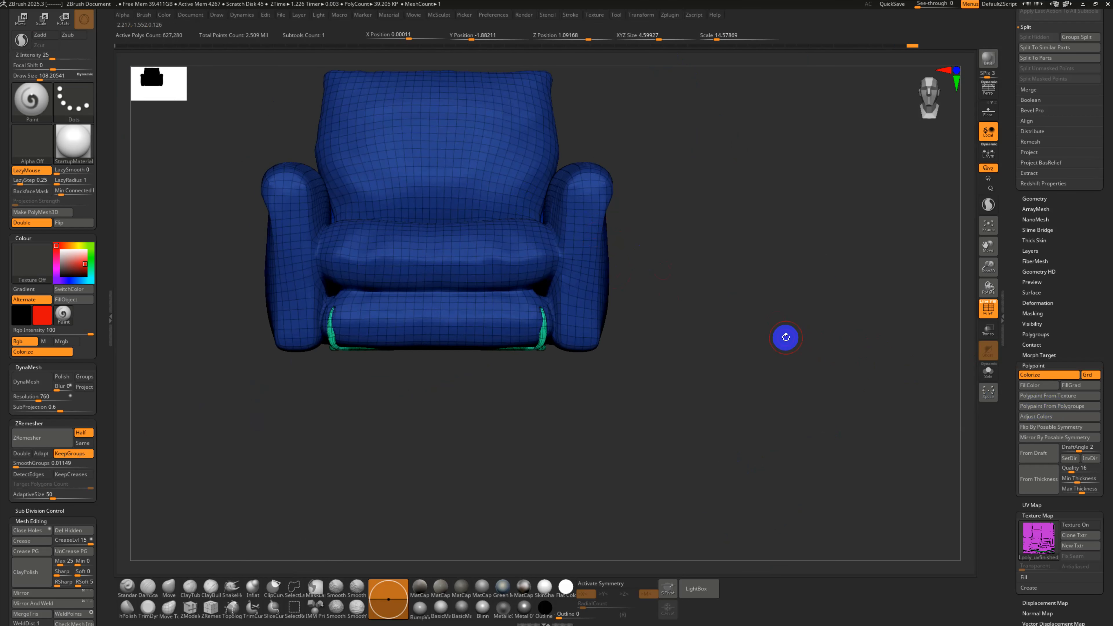
key(d)
key(d)
key(d)
key(shift+f)
key(shift+f)
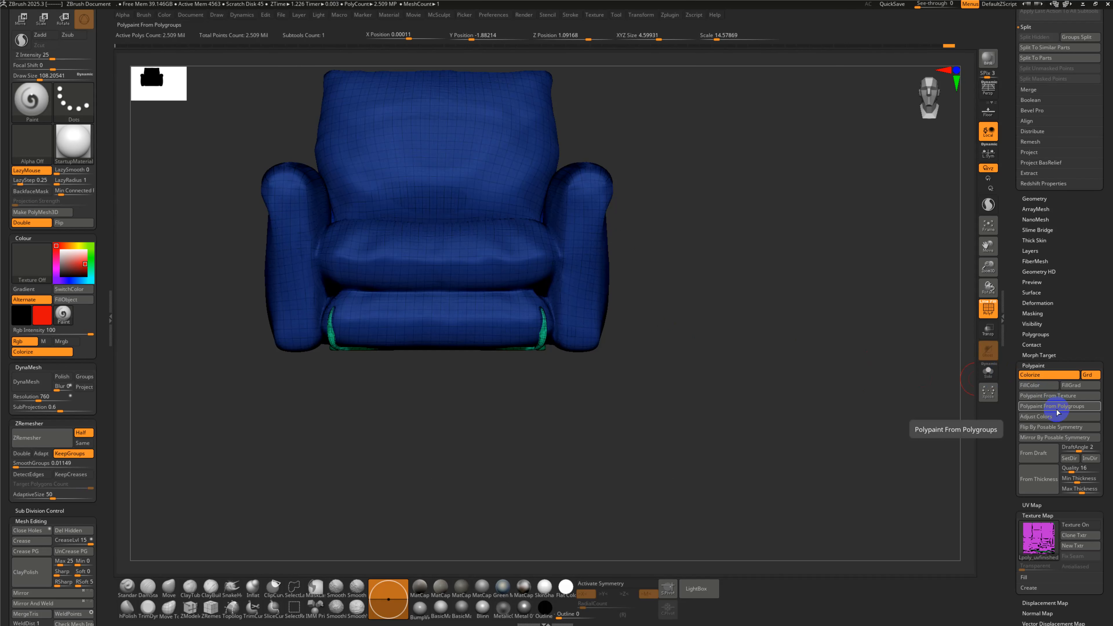
Step: Create a new texture map from the armchair's polypaint and clone it into the texture palette
click(1042, 366)
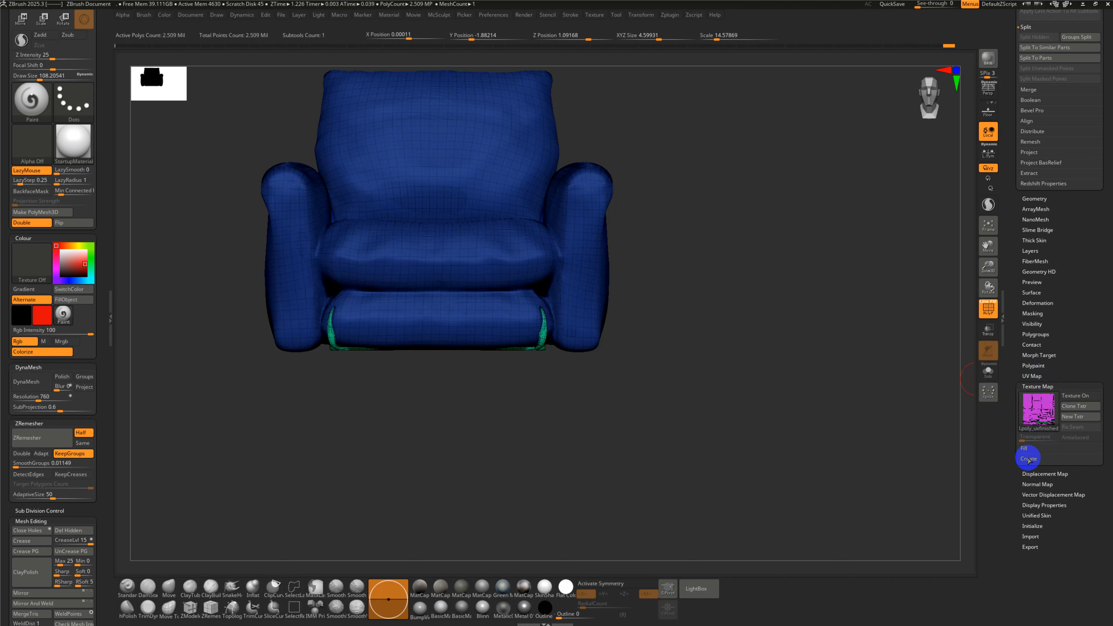
click(1028, 459)
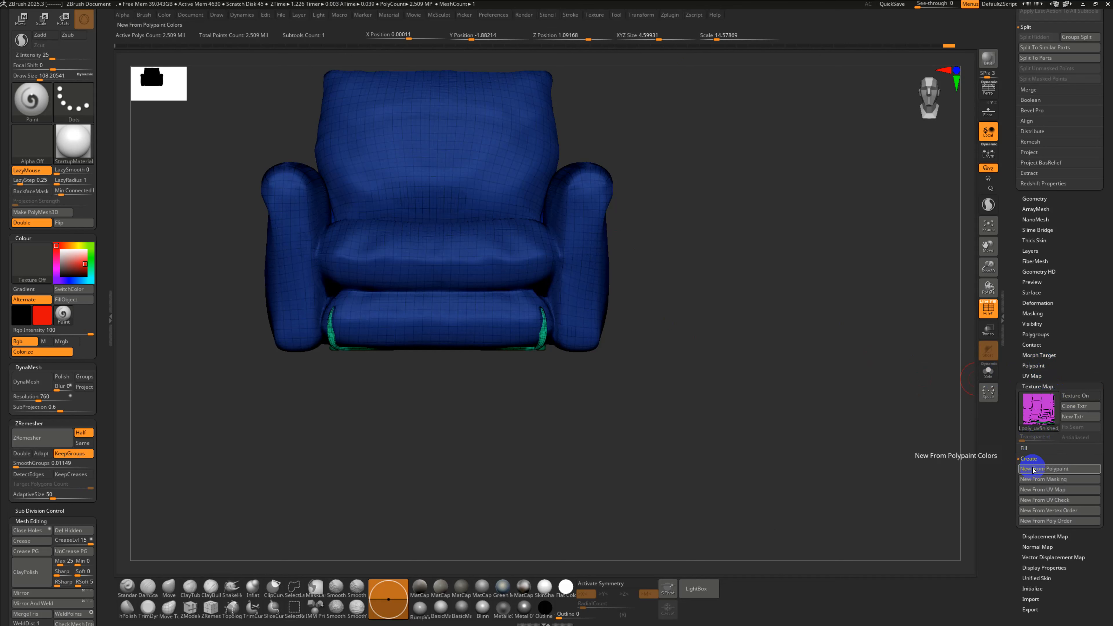
click(1028, 376)
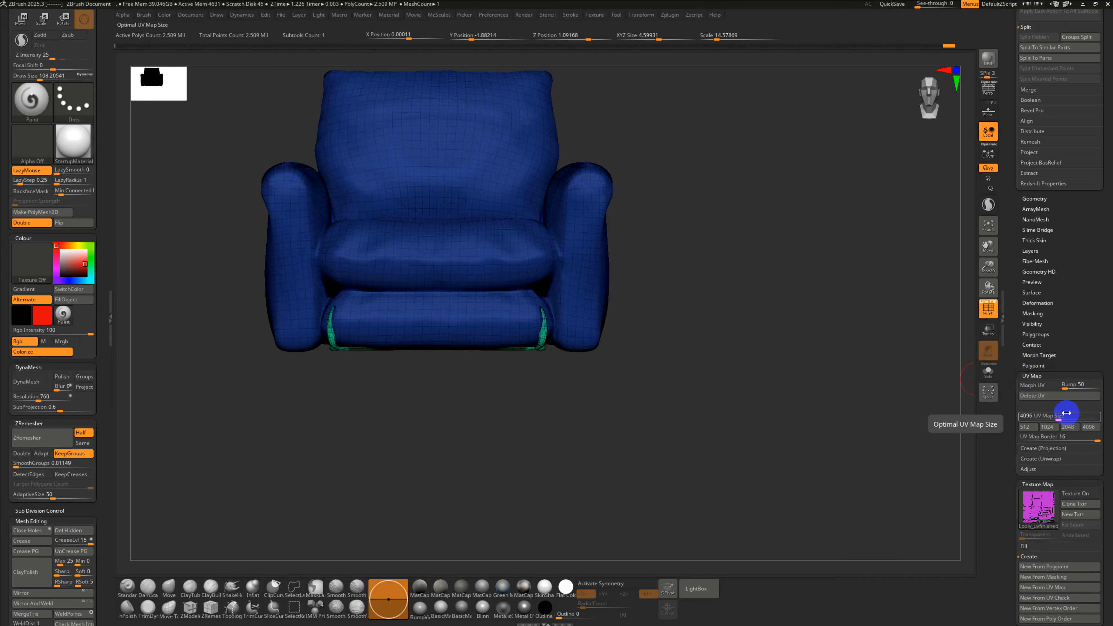
click(1040, 374)
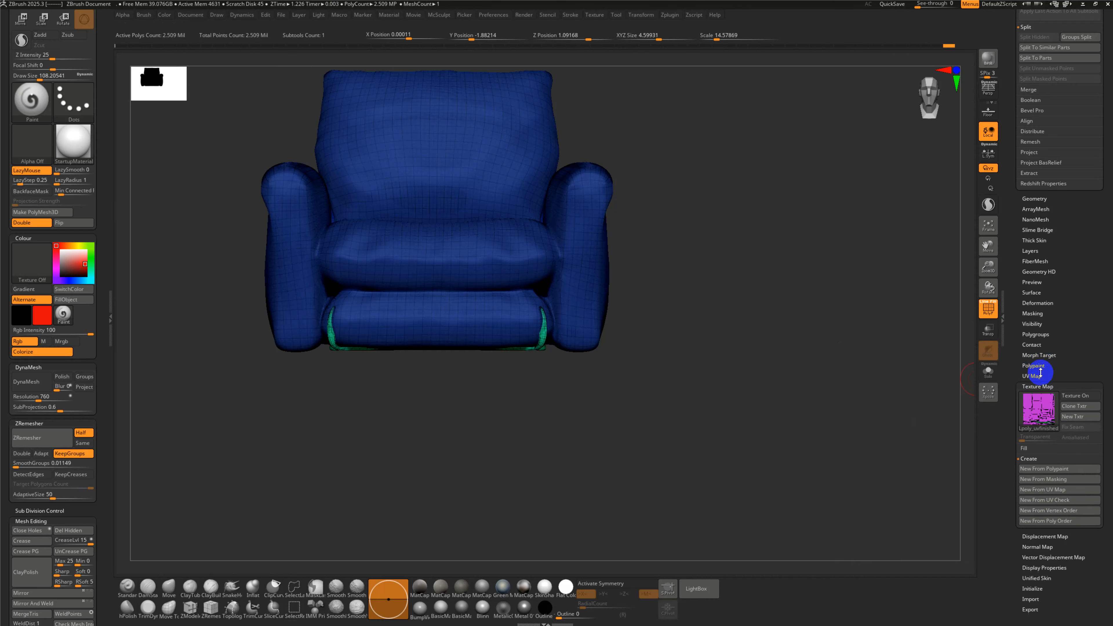
click(1044, 469)
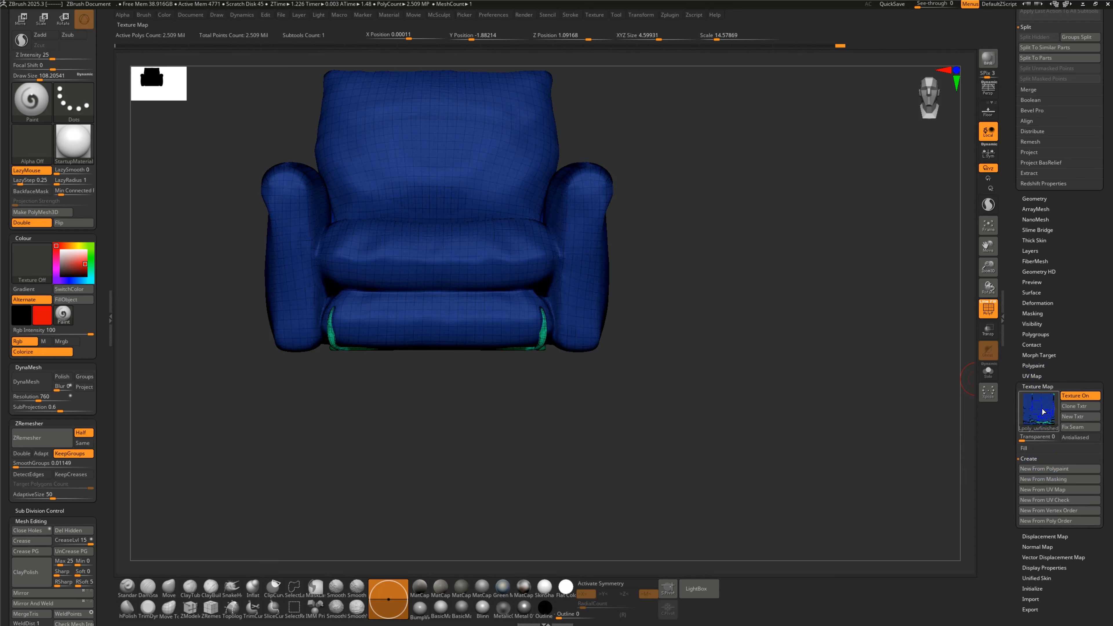
mouse_move(1043, 413)
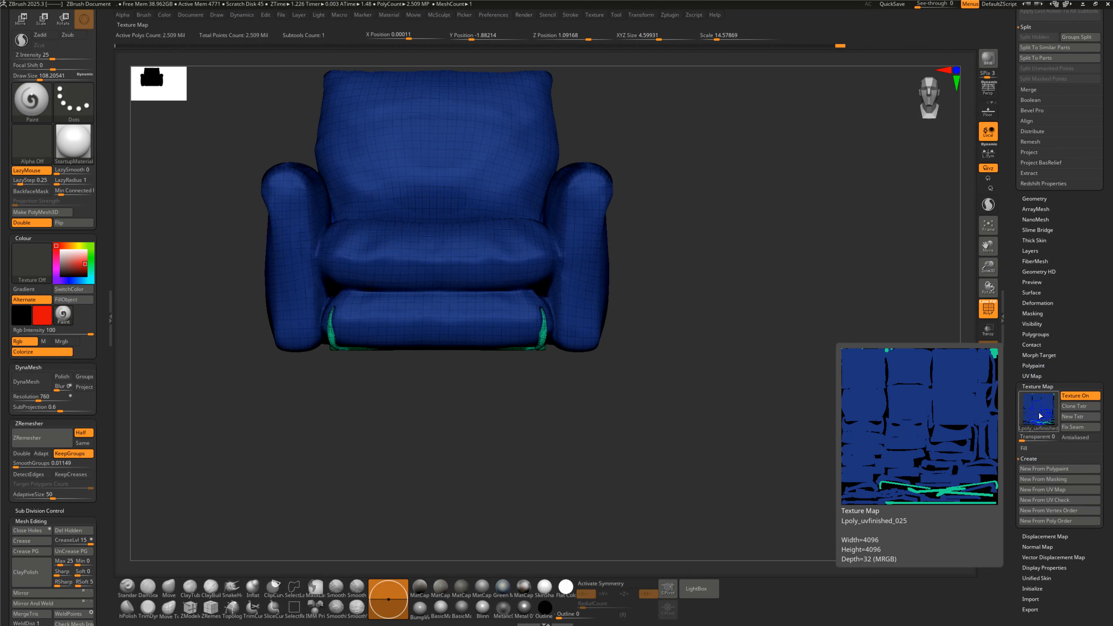
click(1071, 407)
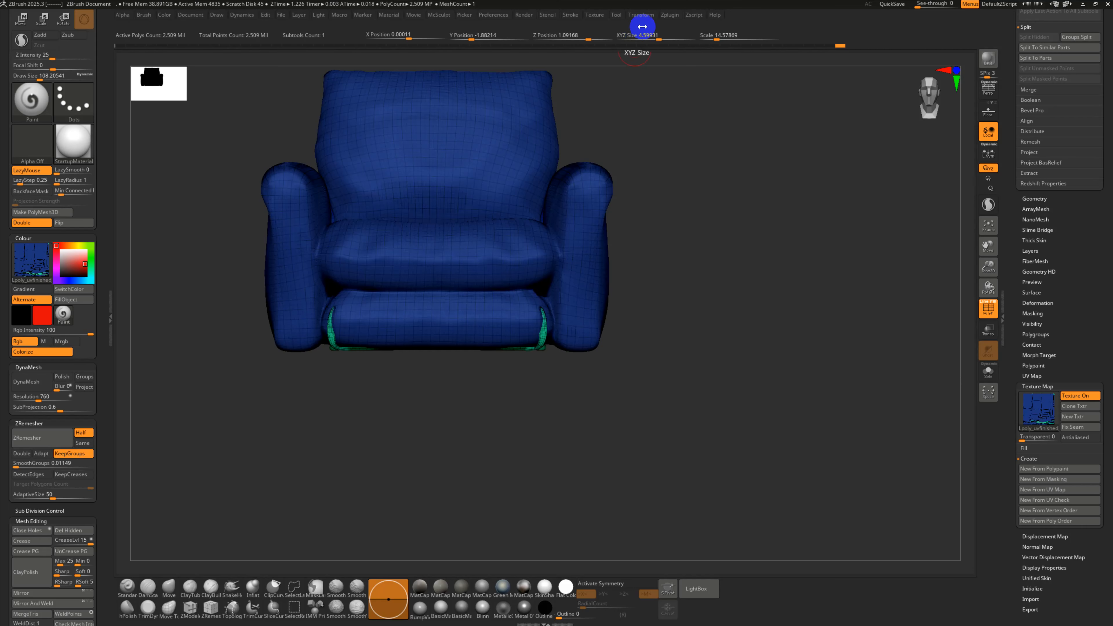
Step: Select the cloned armchair texture in the texture palette and flip it vertically
click(602, 16)
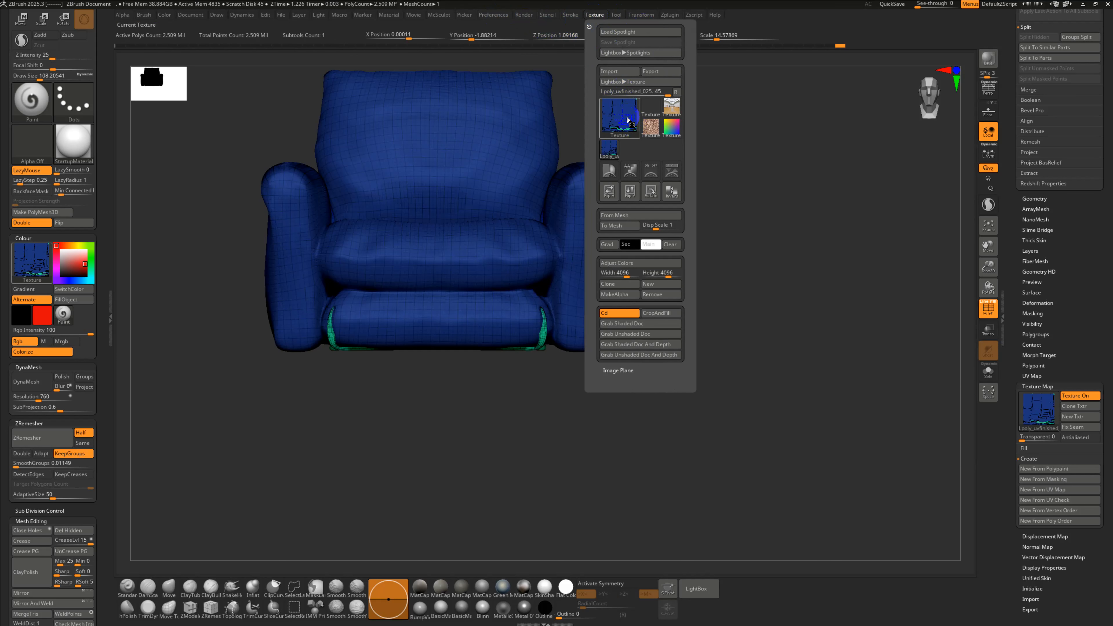
mouse_move(627, 123)
click(628, 118)
click(628, 193)
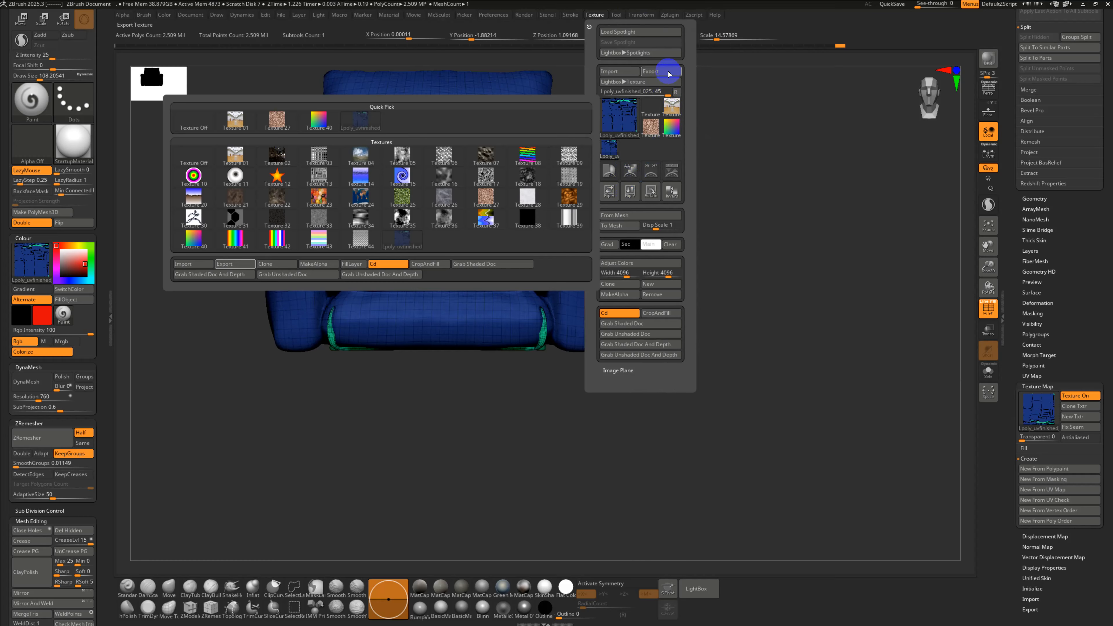
Step: Export the flipped texture as a JPEG named IDMAP into the armchair's project folder inside Downloads
click(678, 78)
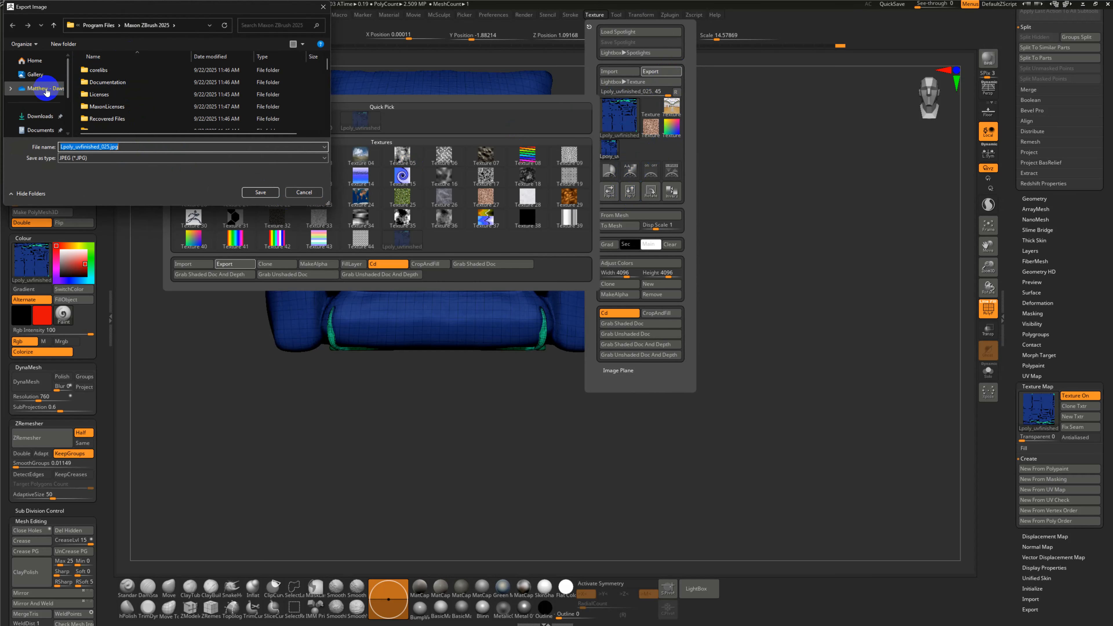
click(59, 111)
click(117, 82)
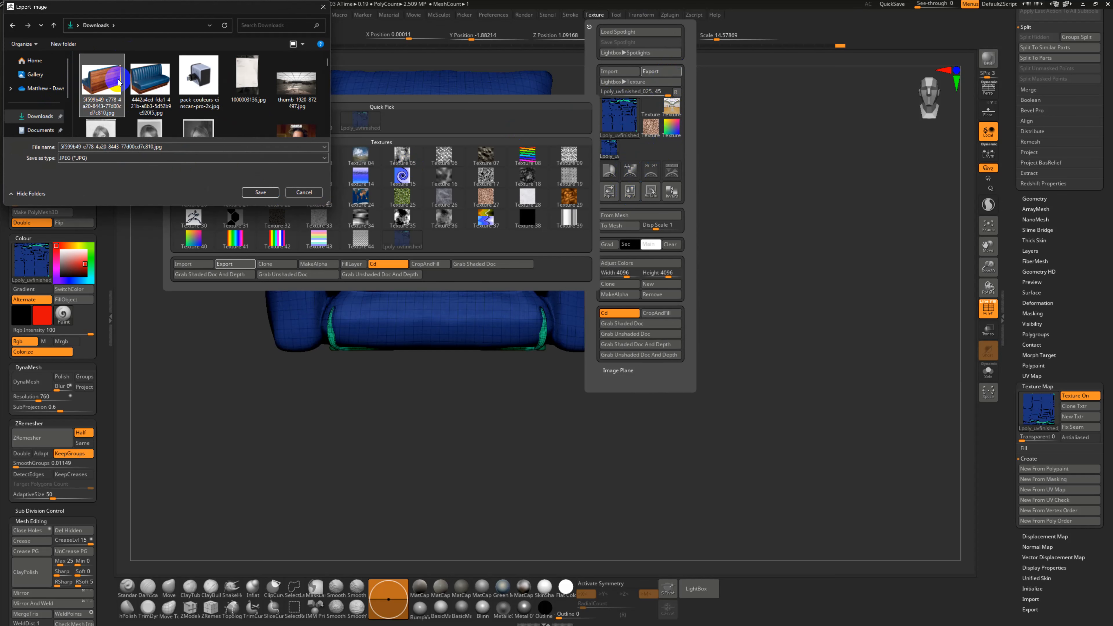
scroll(246, 96, down, 2)
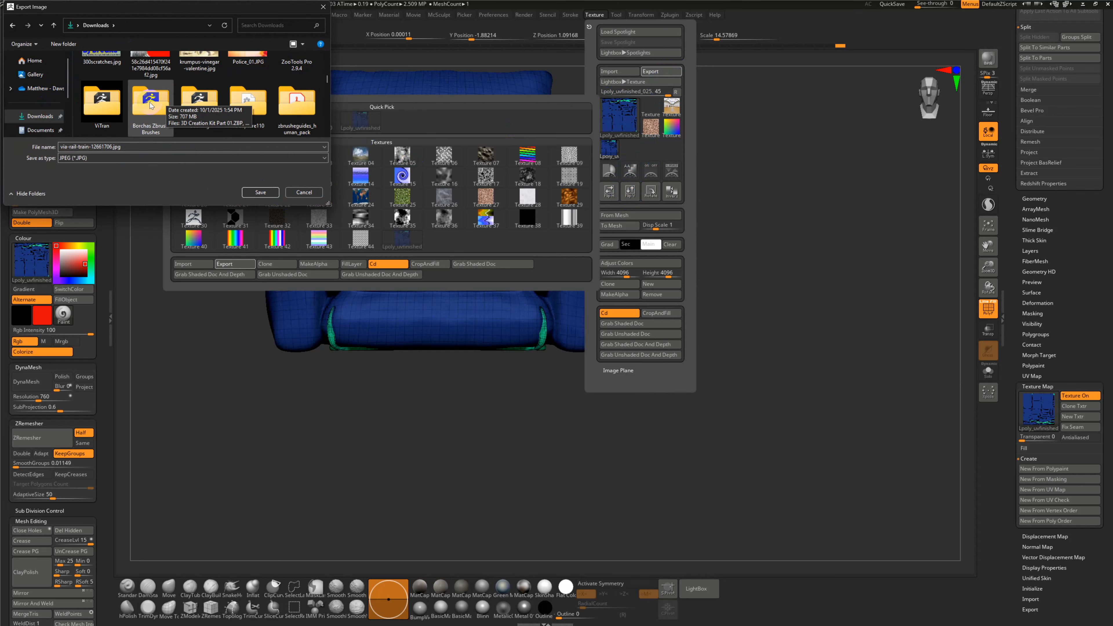
double_click(104, 109)
click(133, 160)
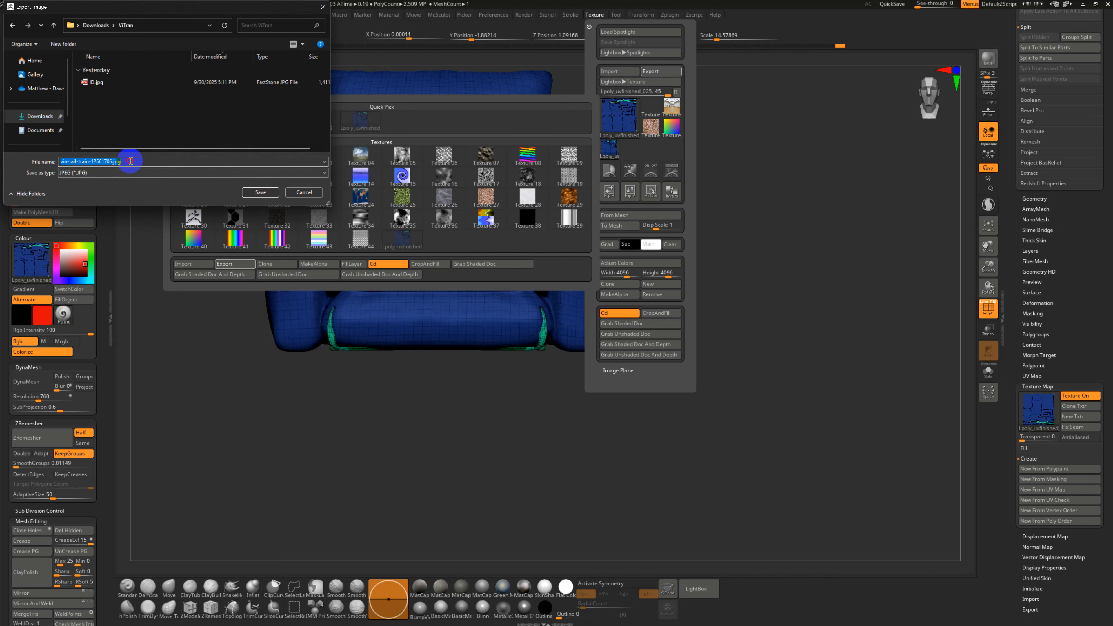
text(IDM)
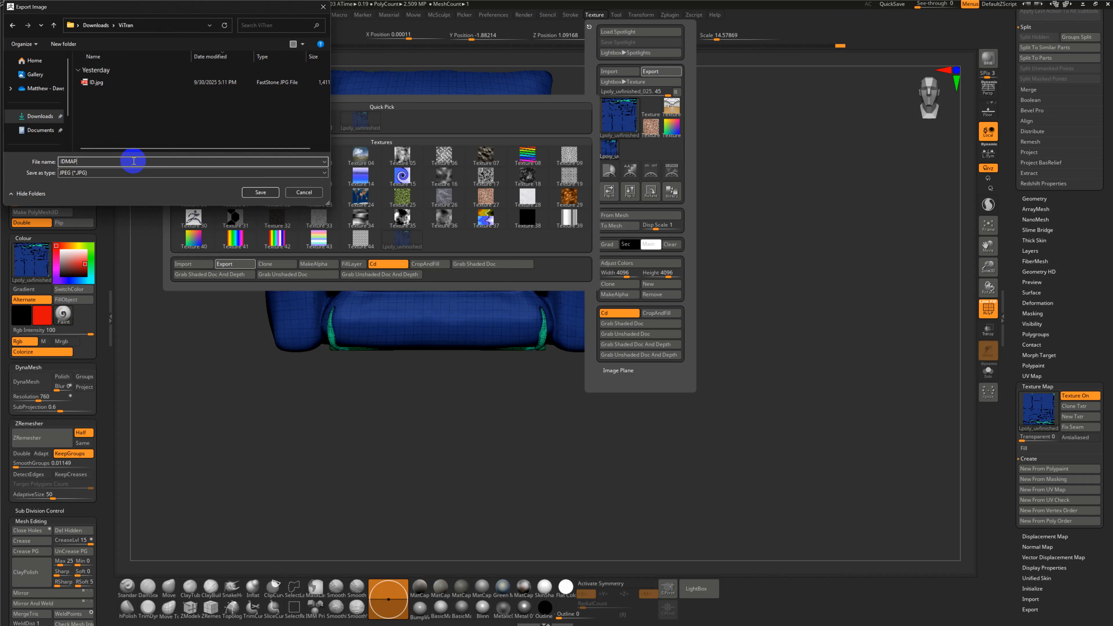
text(AP)
key(Return)
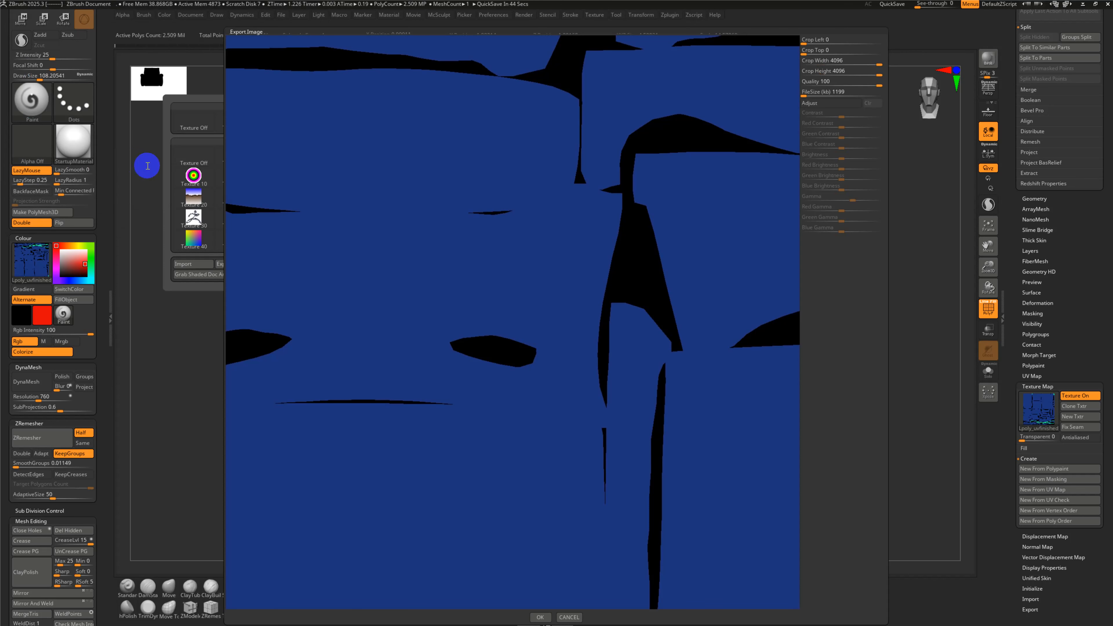
click(540, 617)
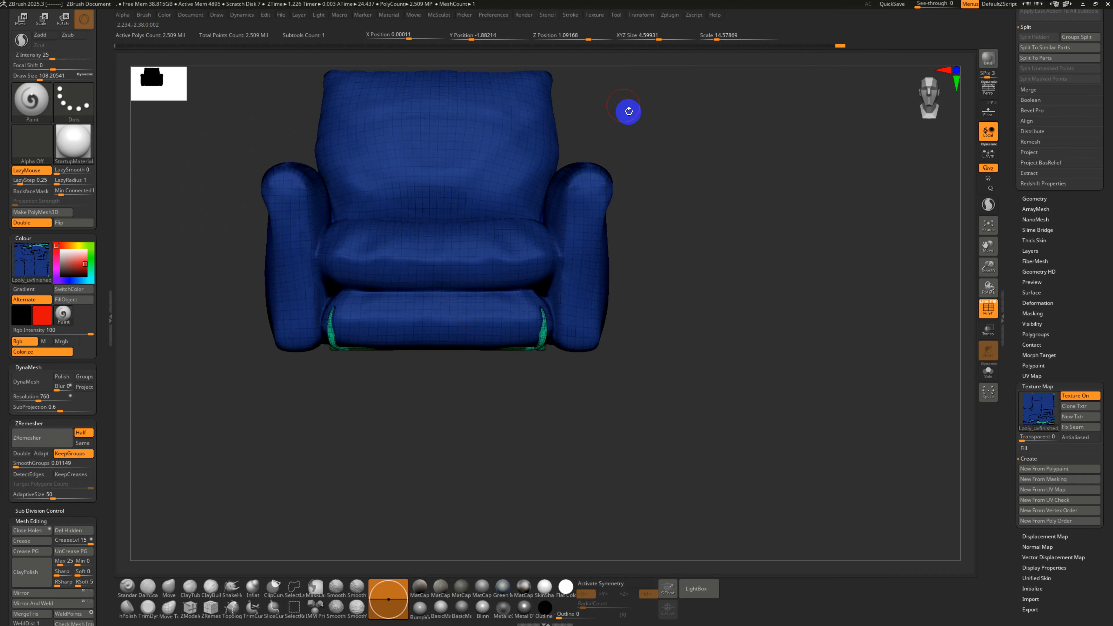
Step: Drop the armchair to its lowest subdivision level
drag(773, 368, 777, 365)
key(shift+d)
key(shift+d)
key(shift+d)
drag(1014, 286, 1013, 403)
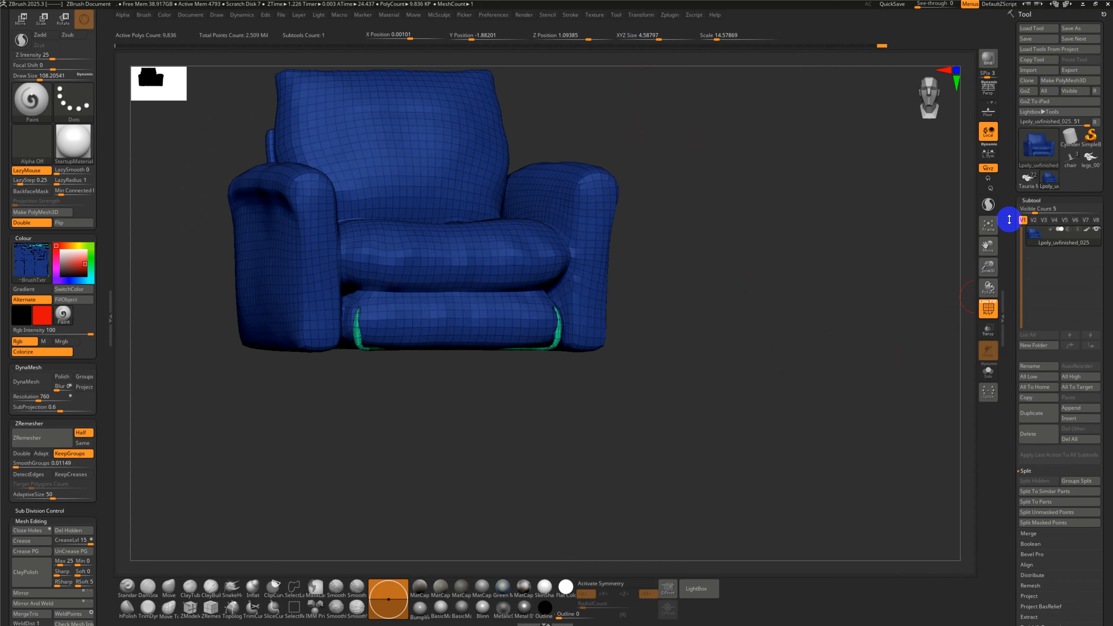
Step: Show the additional options of the FBX ExportImport plugin
click(668, 15)
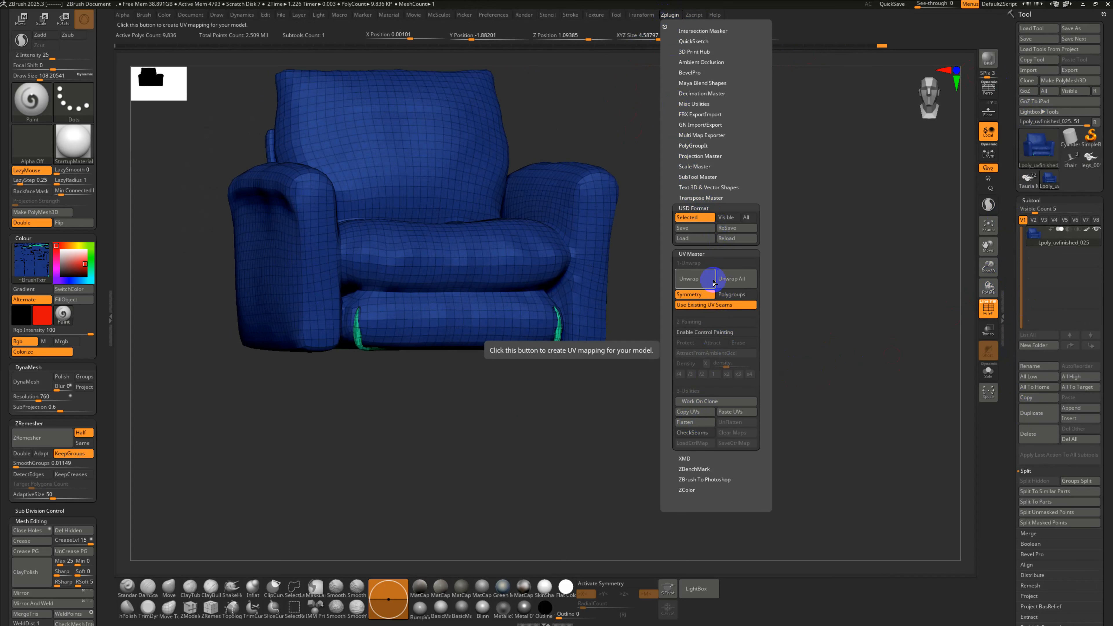
click(703, 208)
click(703, 219)
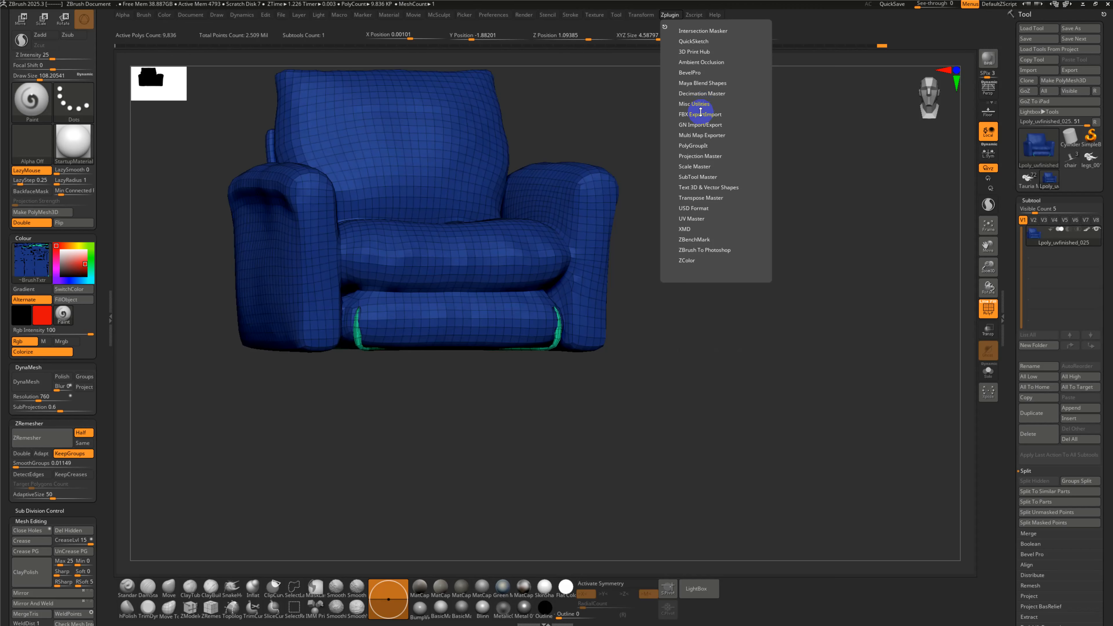
click(700, 113)
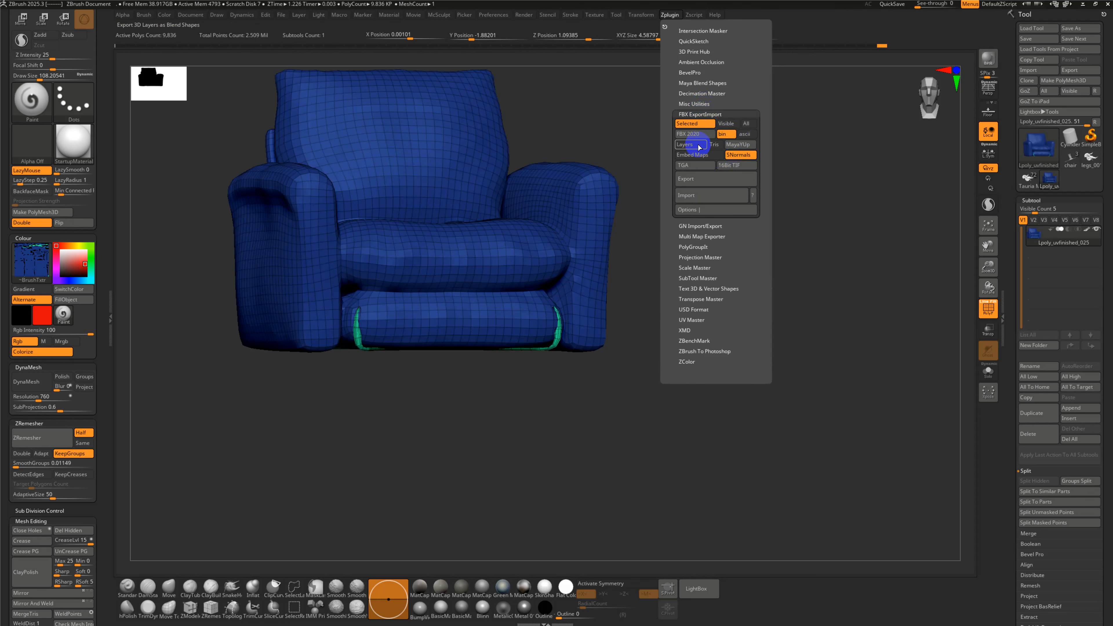
click(707, 210)
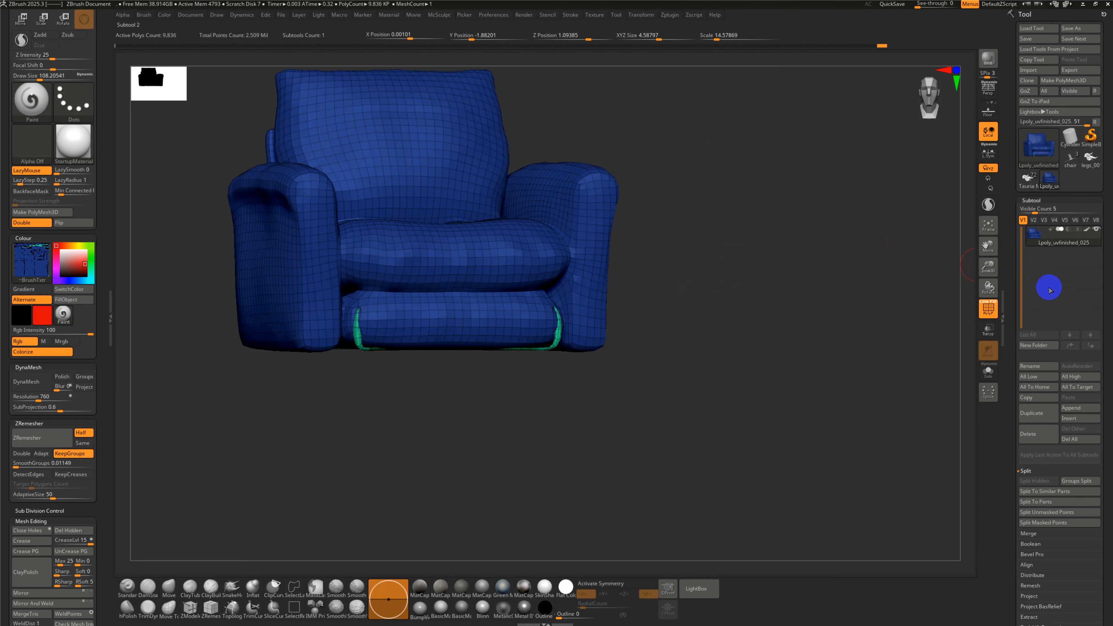
Step: Examine the subtool merge options on the armchair and look at the multi-part chair tool, ending back on the armchair
scroll(1016, 442, down, 5)
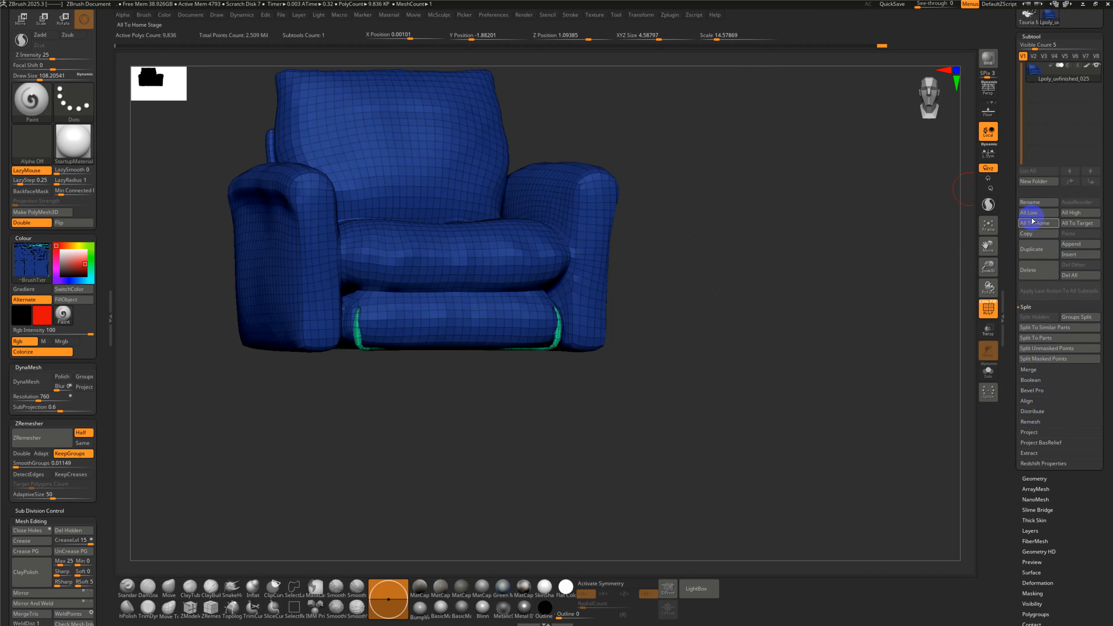
click(1034, 371)
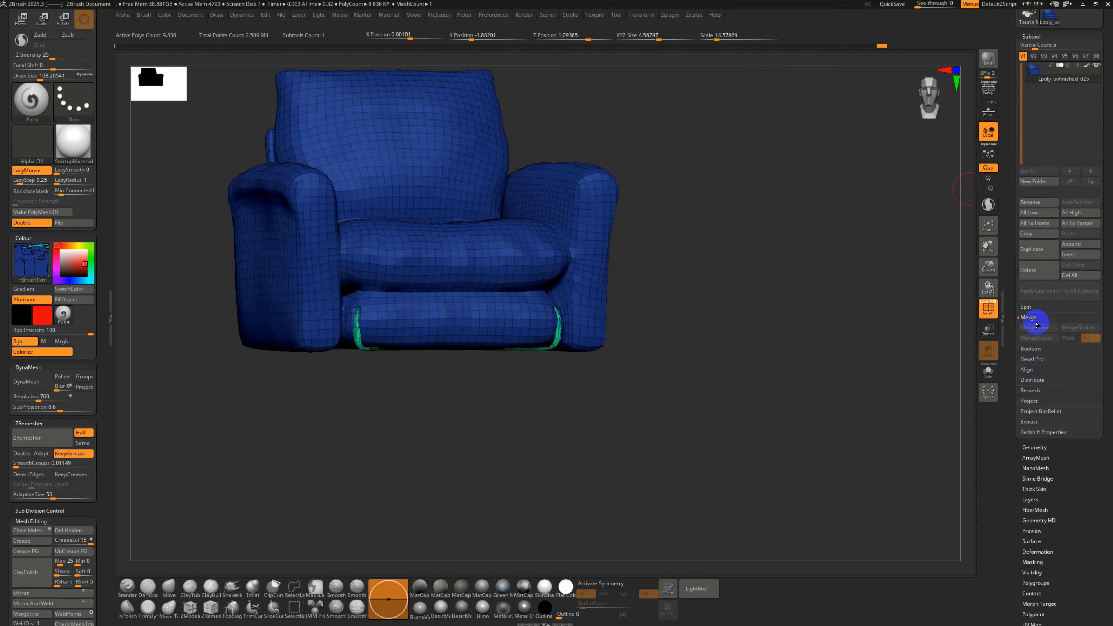
scroll(1013, 155, up, 3)
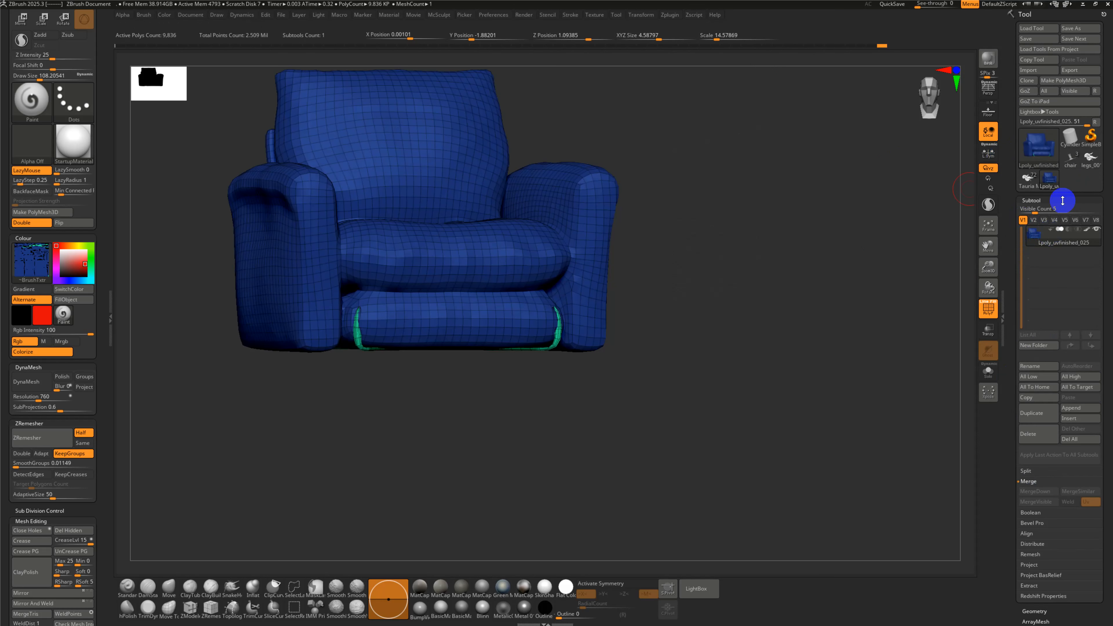
click(1069, 159)
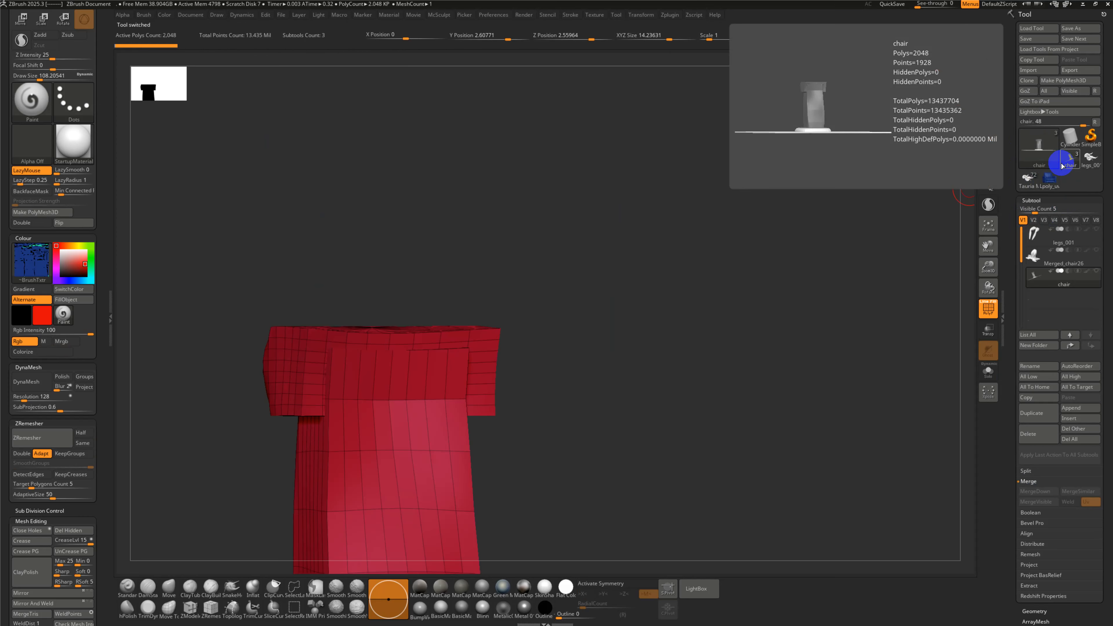
click(1050, 182)
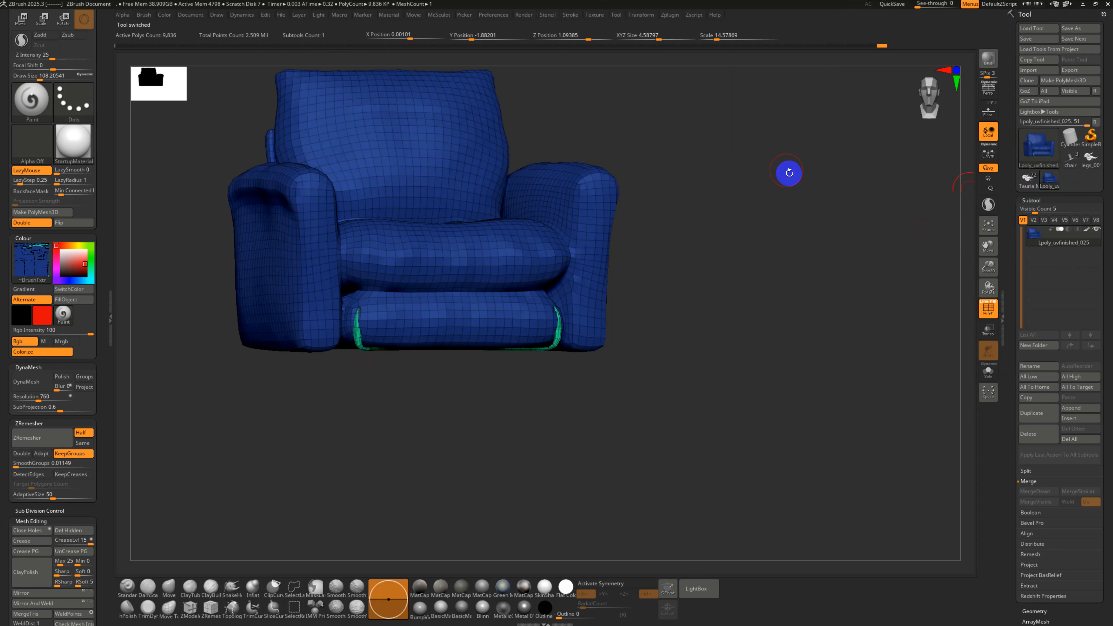
Step: Export the low-level armchair as an FBX into the project folder inside Downloads, replacing the existing LP.fbx
alt+drag(788, 221, 801, 242)
click(670, 14)
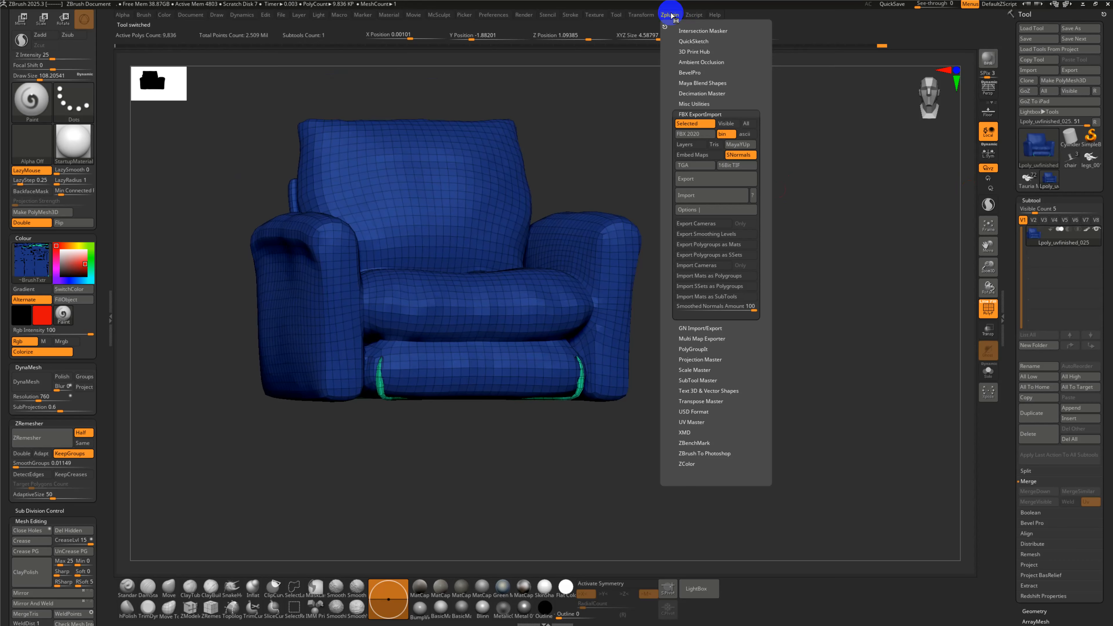
click(699, 181)
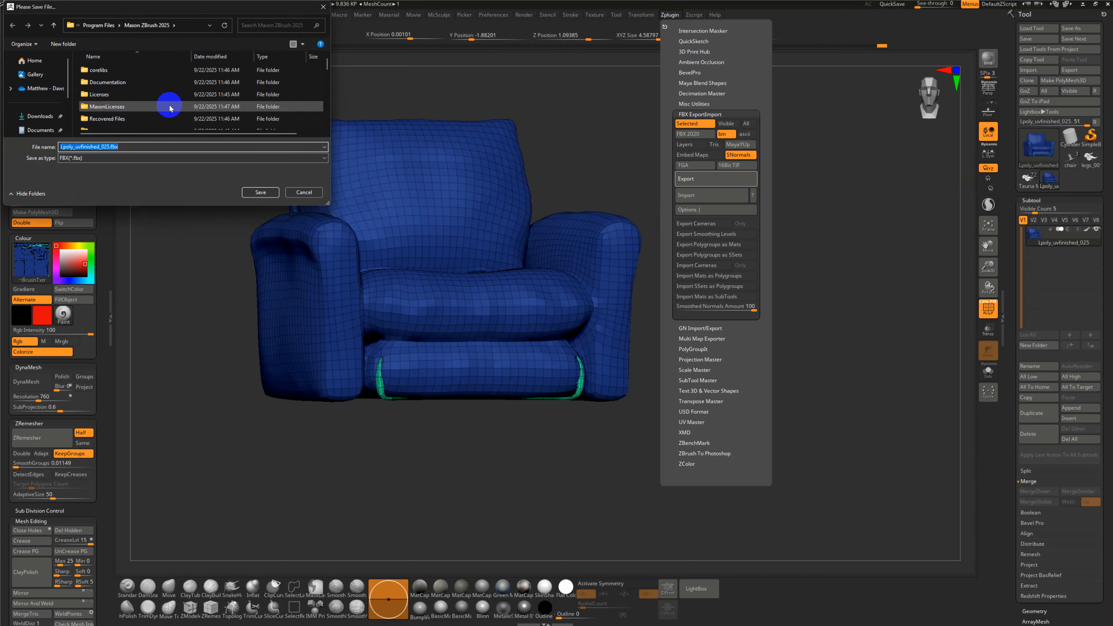
click(52, 115)
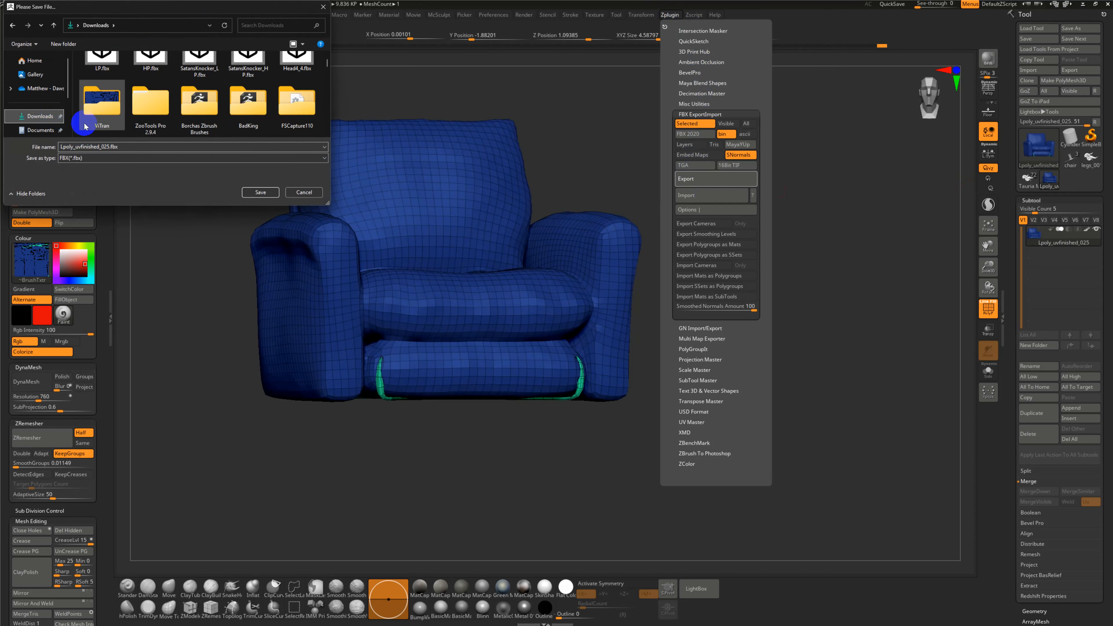
double_click(96, 116)
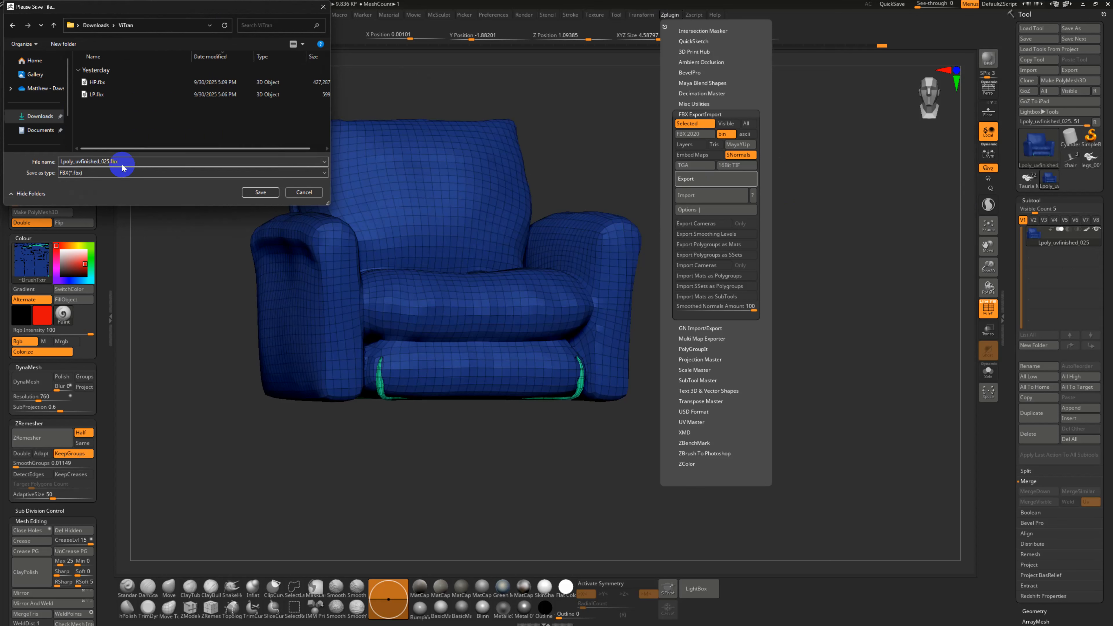
double_click(97, 95)
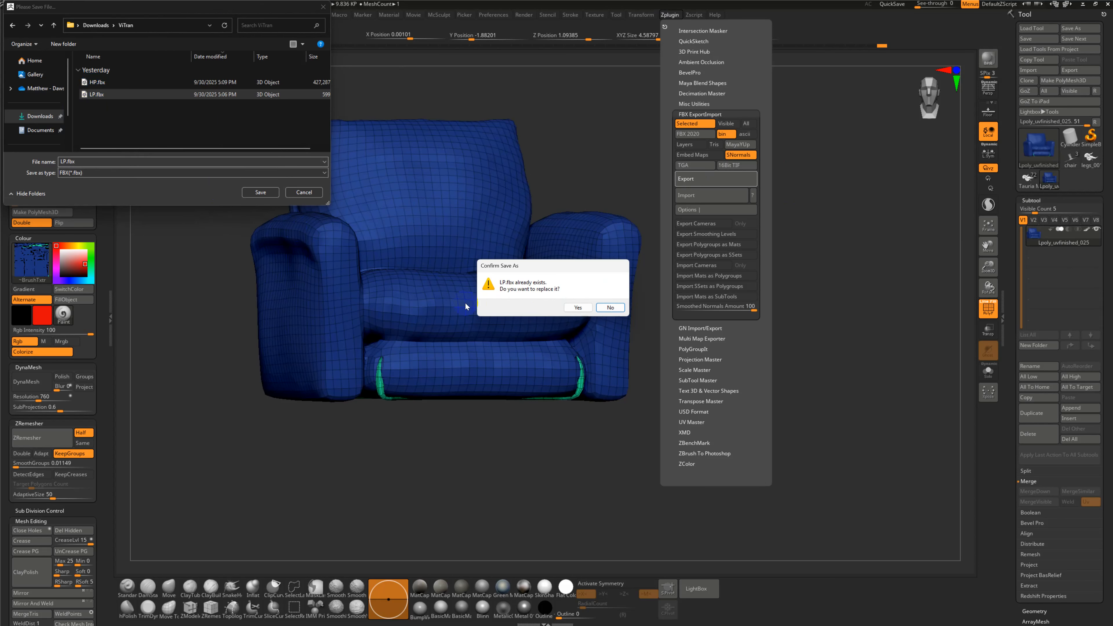
click(578, 306)
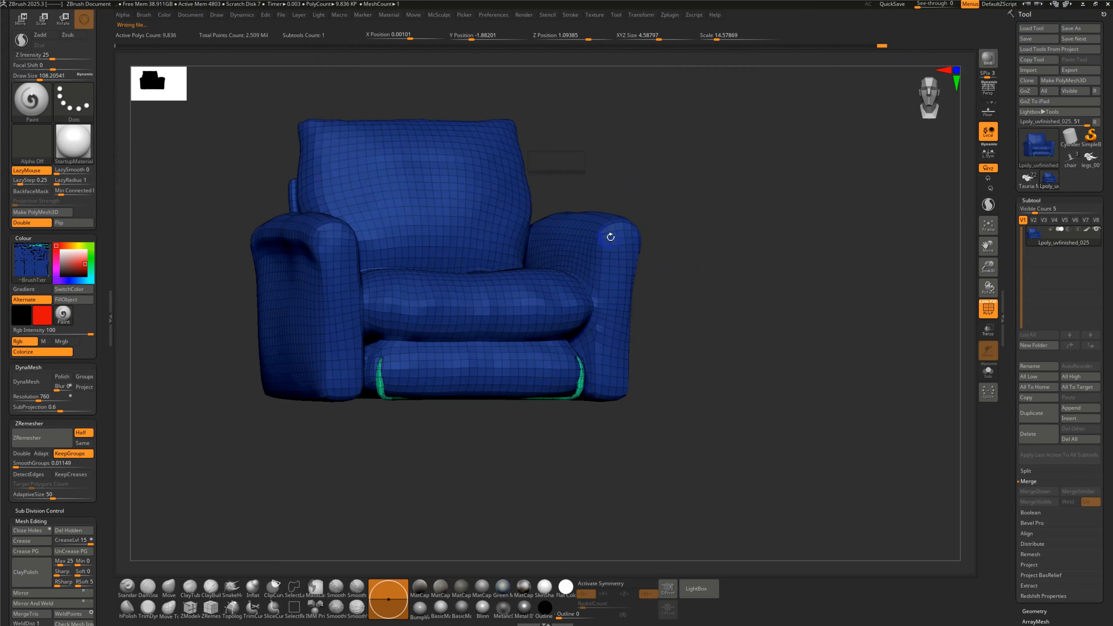
Step: Launch Adobe Substance 3D Painter
key(super)
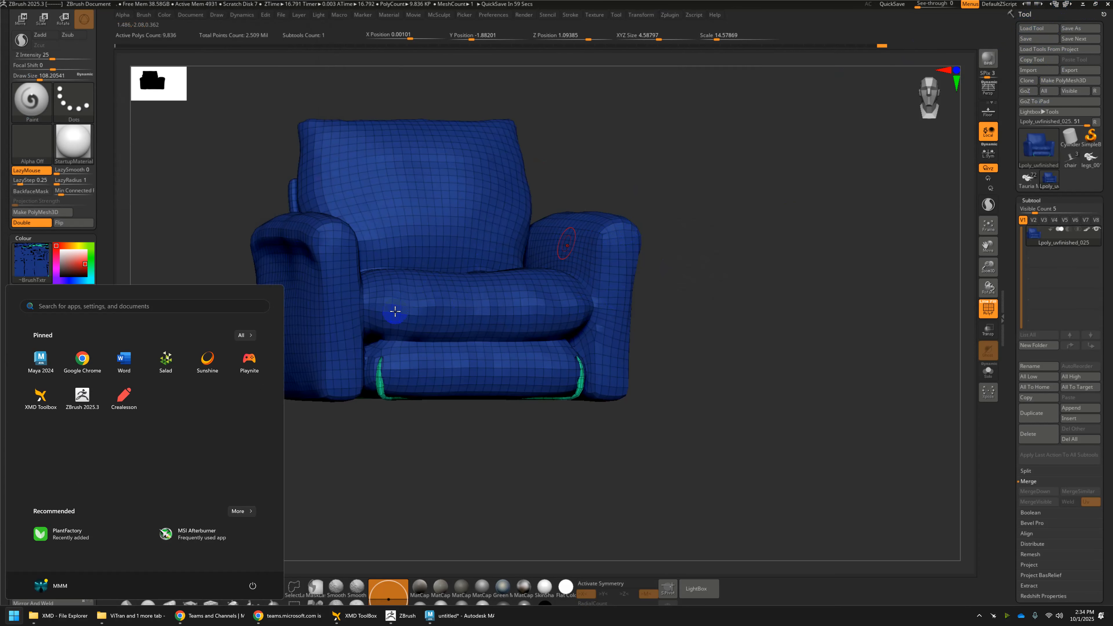
text(painter)
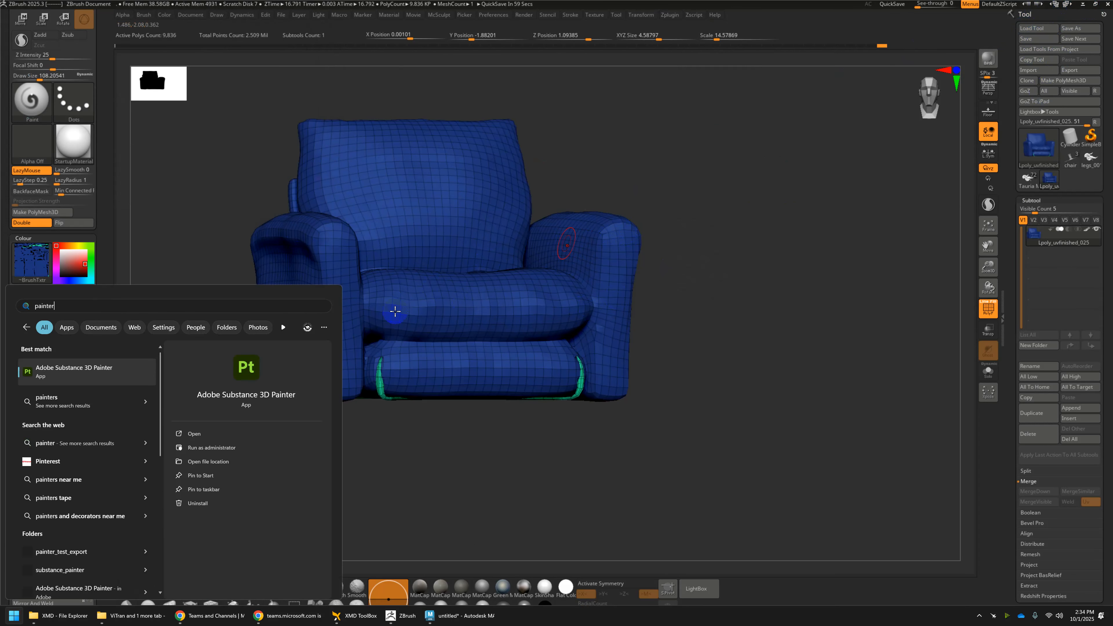
key(Return)
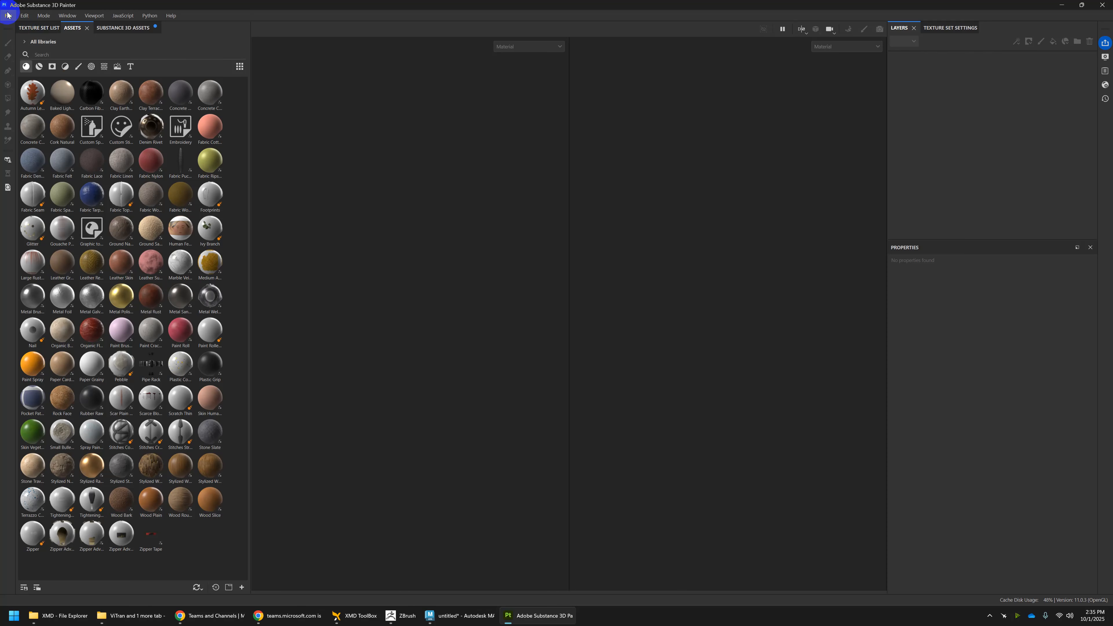
Step: Start a new project with the document resolution set to 4096
click(9, 16)
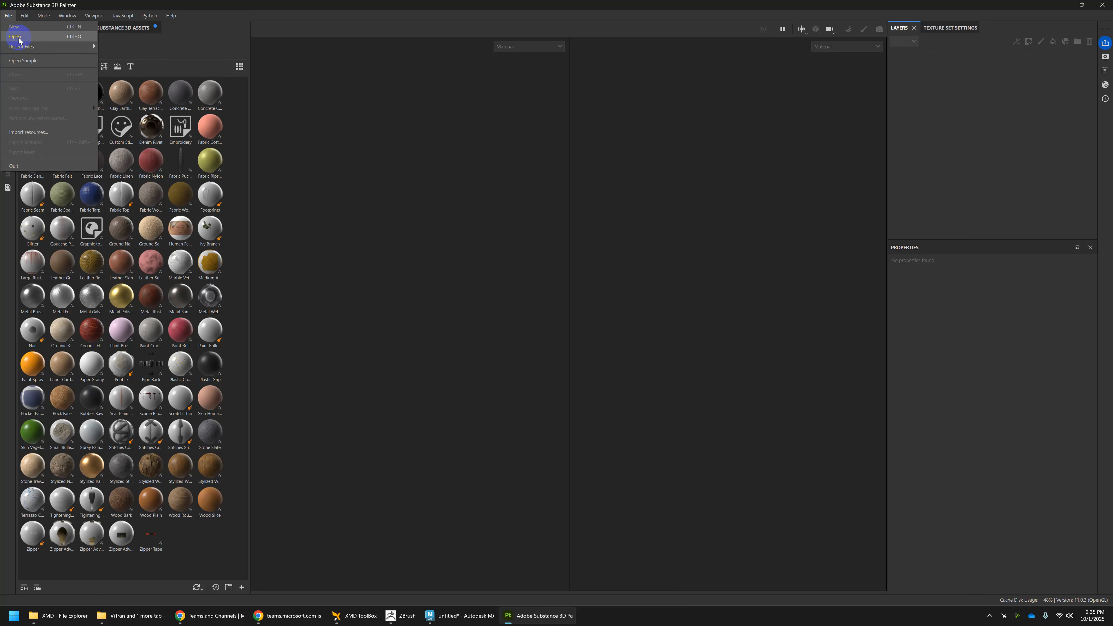
click(15, 26)
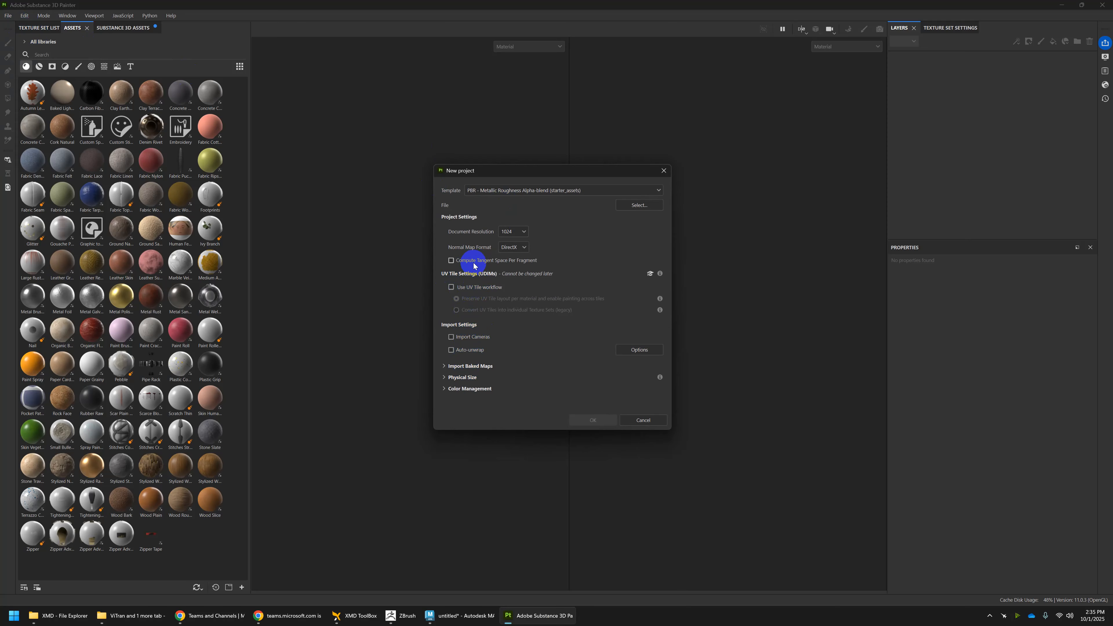
click(506, 233)
click(515, 286)
Step: Choose LP.fbx from the armchair's project folder inside Downloads as the mesh file and create the project
click(640, 206)
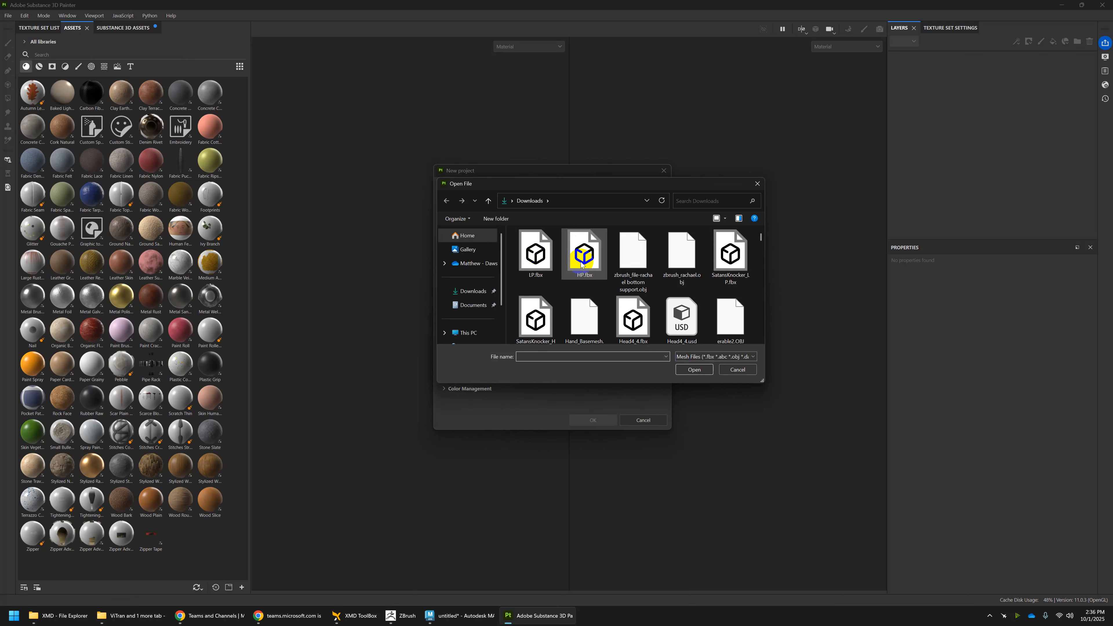
double_click(551, 259)
click(639, 206)
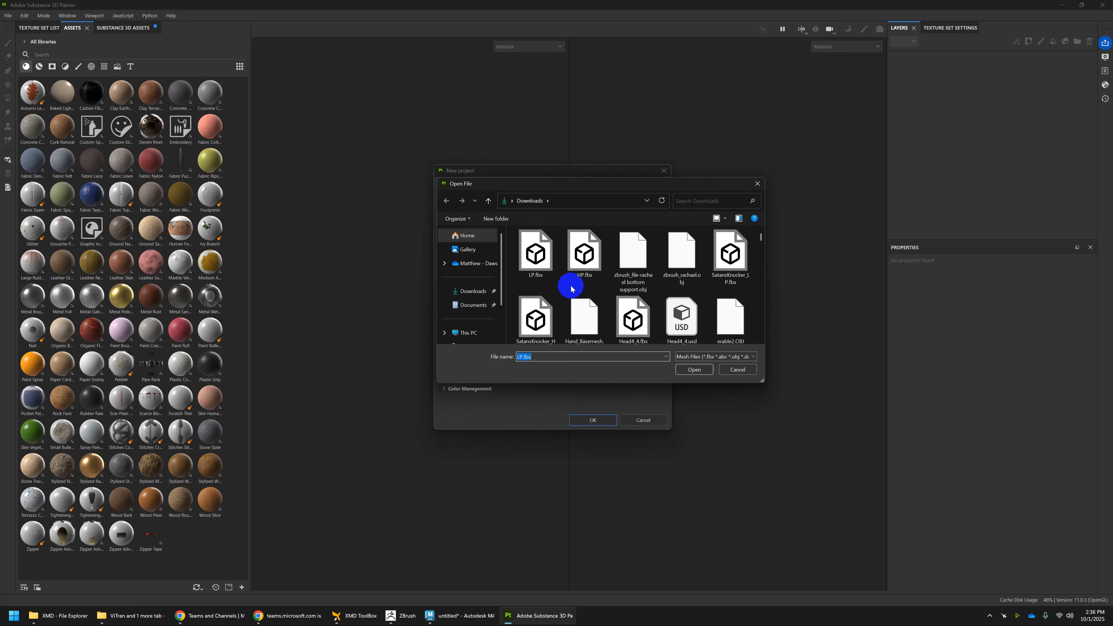
scroll(569, 290, down, 5)
double_click(584, 260)
click(530, 259)
double_click(530, 259)
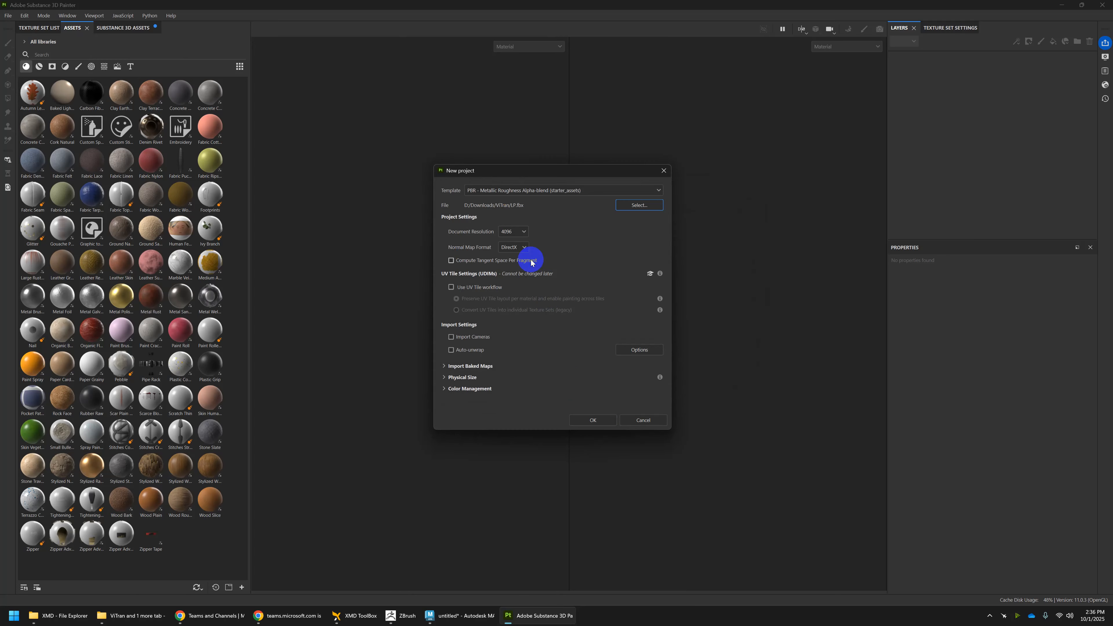
click(592, 420)
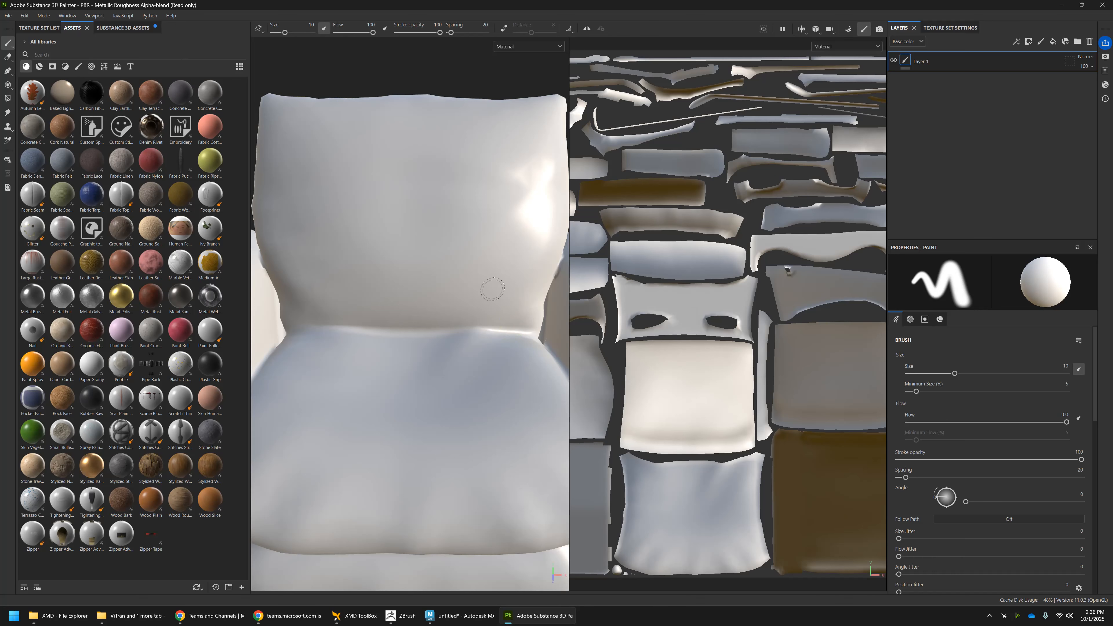
scroll(482, 284, down, 5)
scroll(486, 286, up, 1)
alt+drag(446, 159, 431, 153)
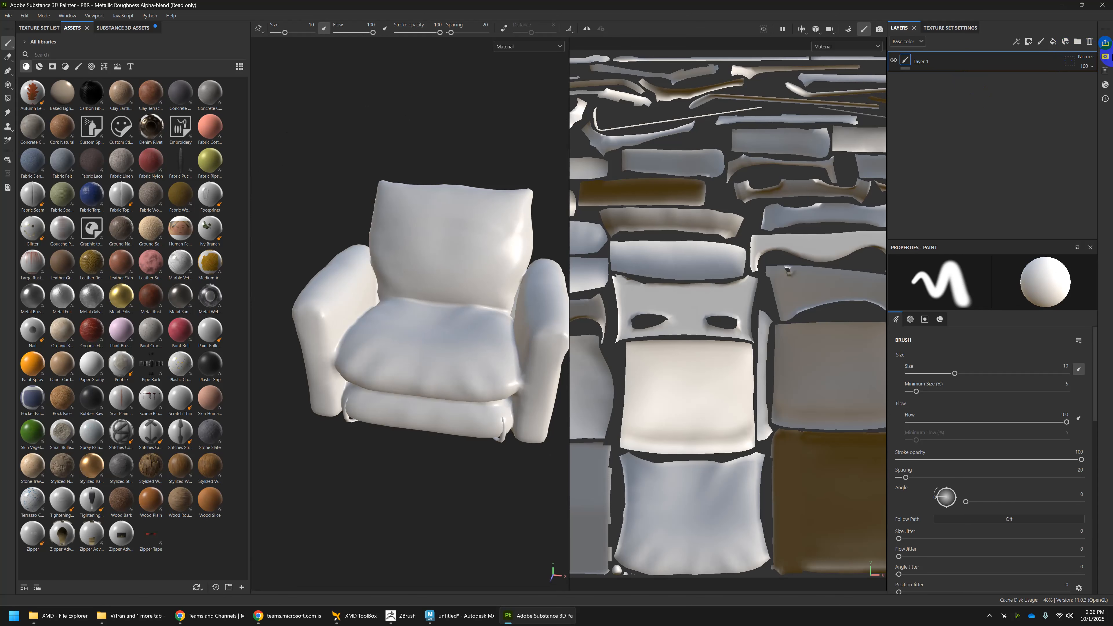
Step: Open mesh map baking and set the output size to 4096 and dilation width to 16, with diffusion applied
click(958, 28)
scroll(1048, 132, down, 5)
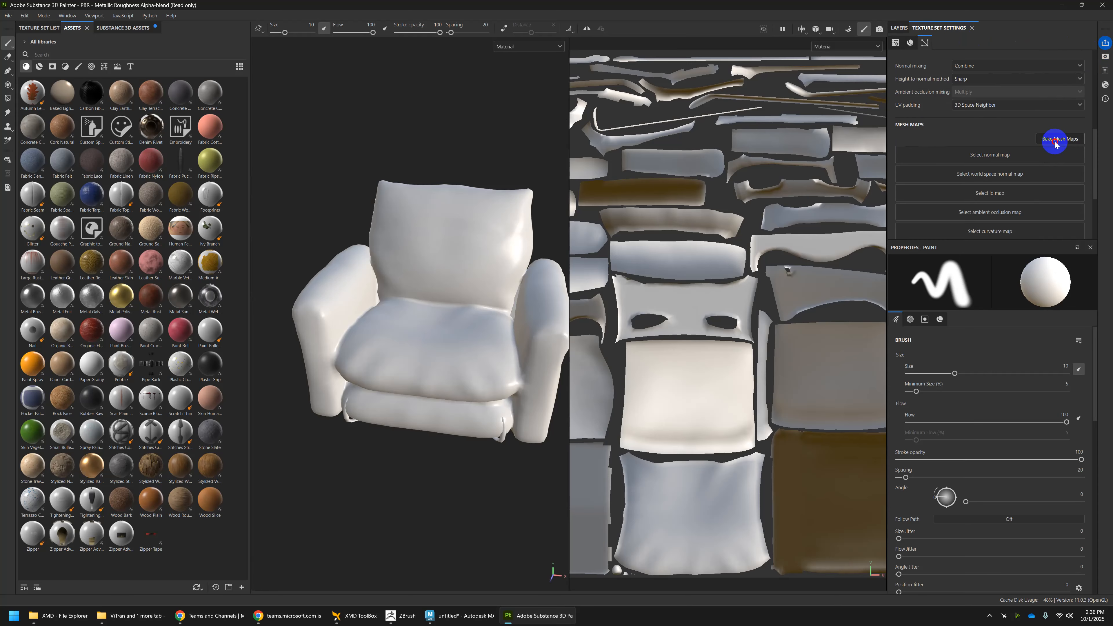
click(1054, 145)
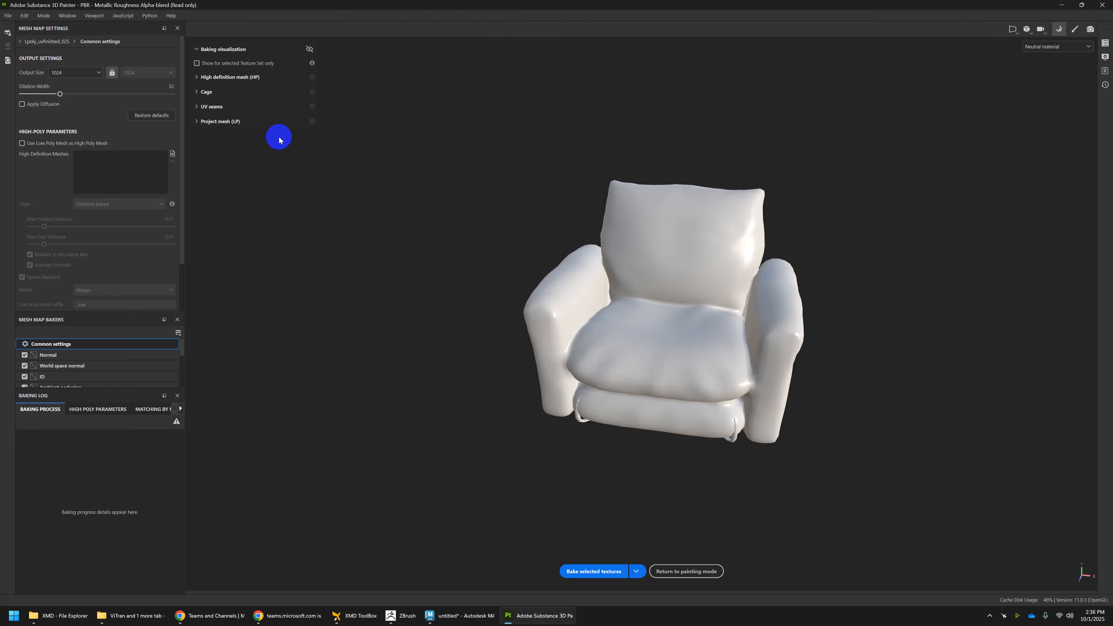
click(90, 73)
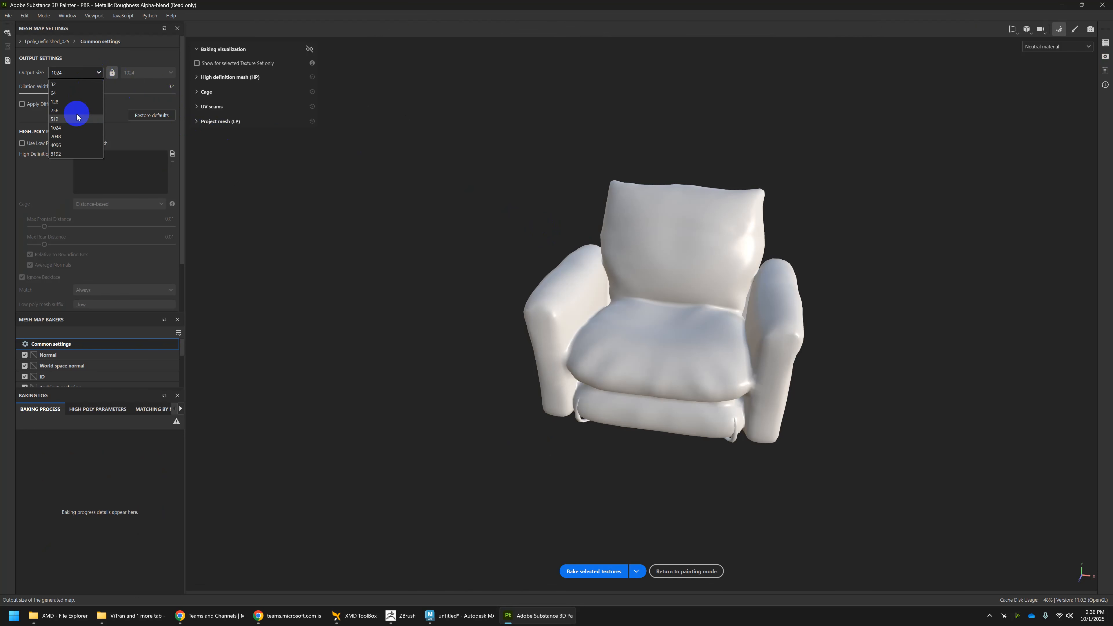
click(68, 145)
click(44, 102)
click(172, 87)
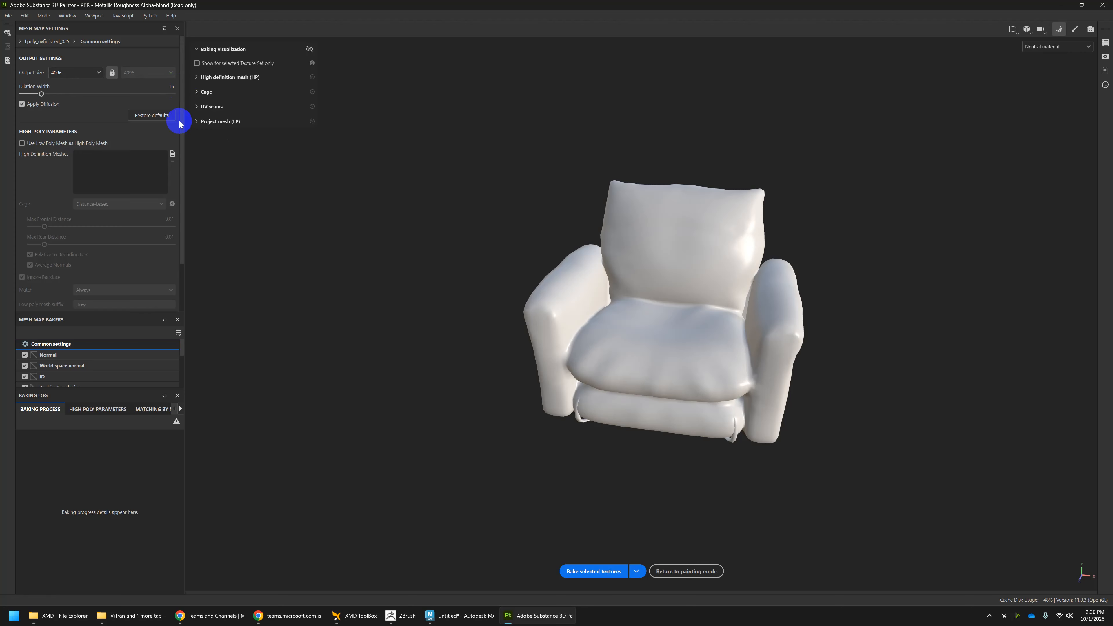
Step: Load HP.fbx as the high definition mesh, slightly increase the max frontal distance, and check the cage around the armchair
click(172, 155)
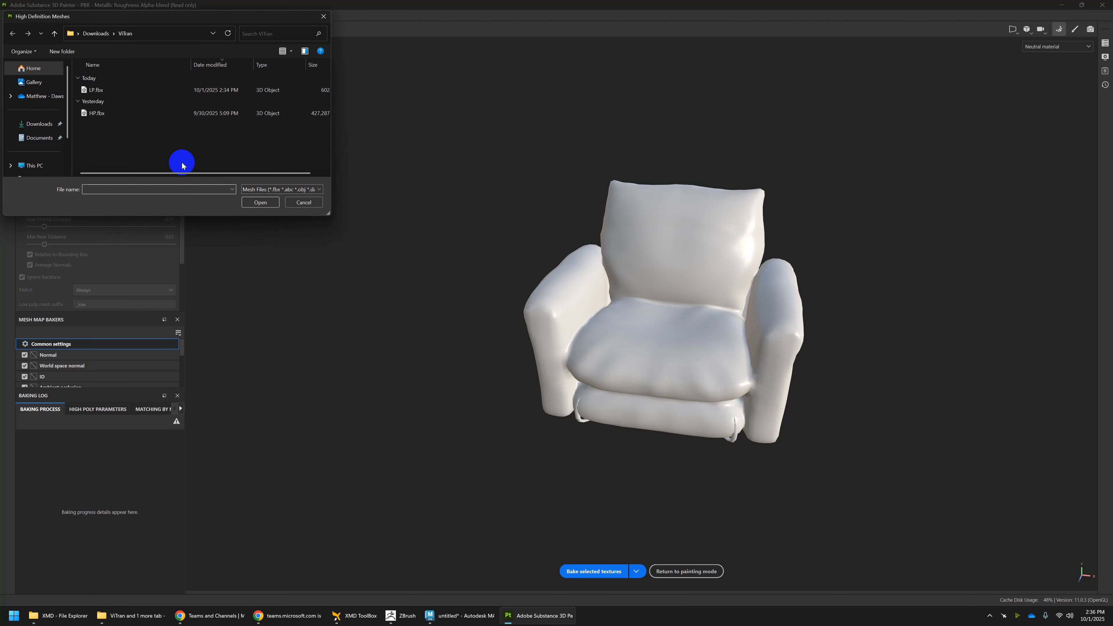
double_click(94, 113)
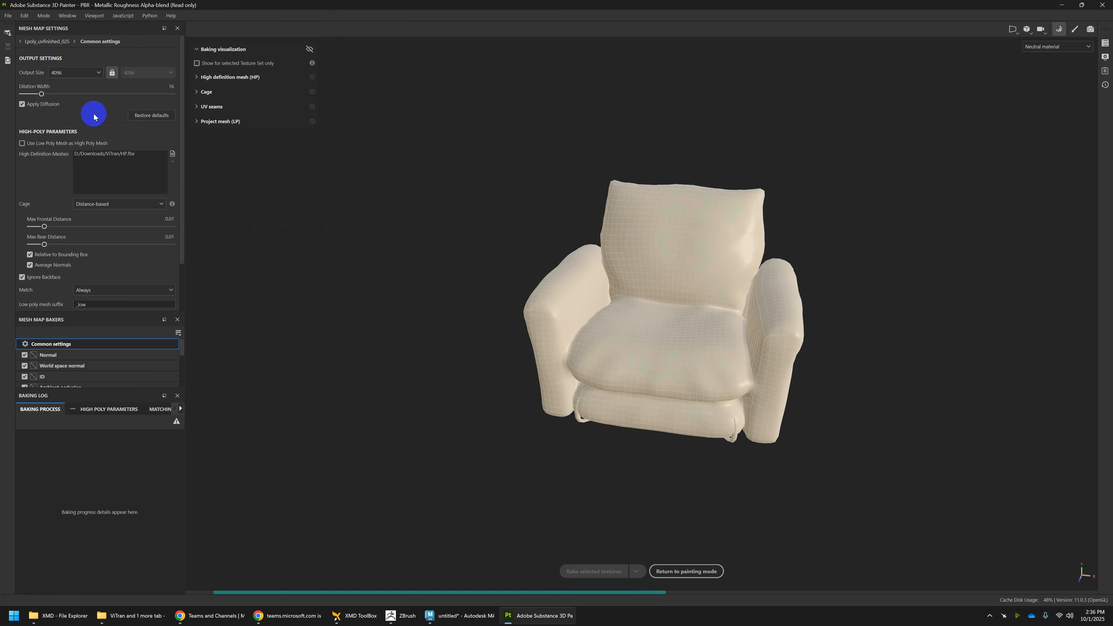
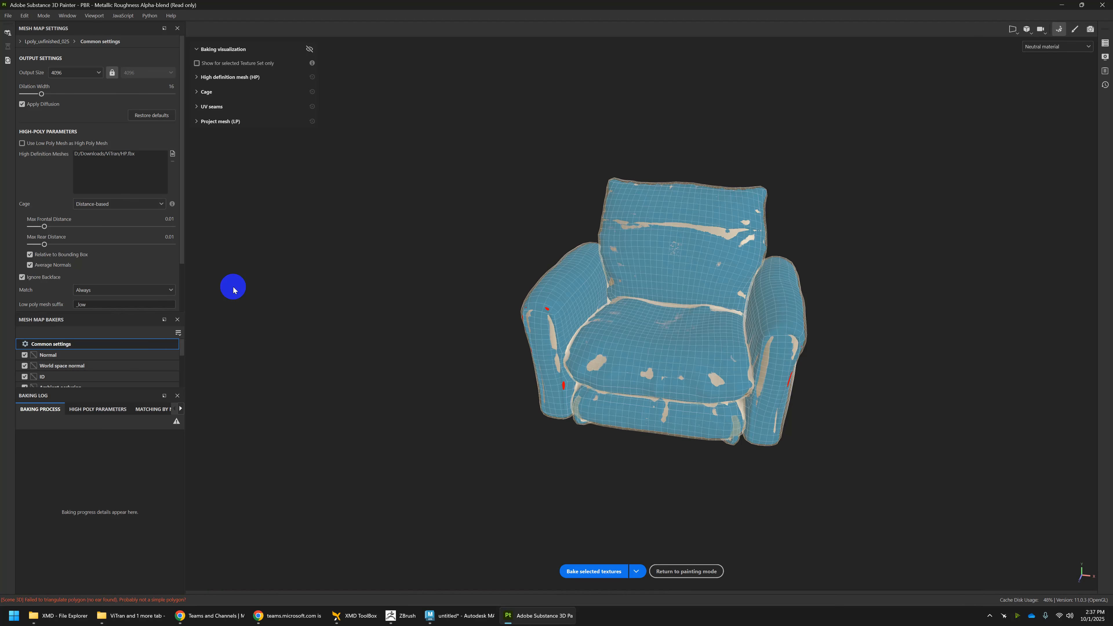
scroll(569, 353, up, 3)
alt+drag(569, 353, 526, 329)
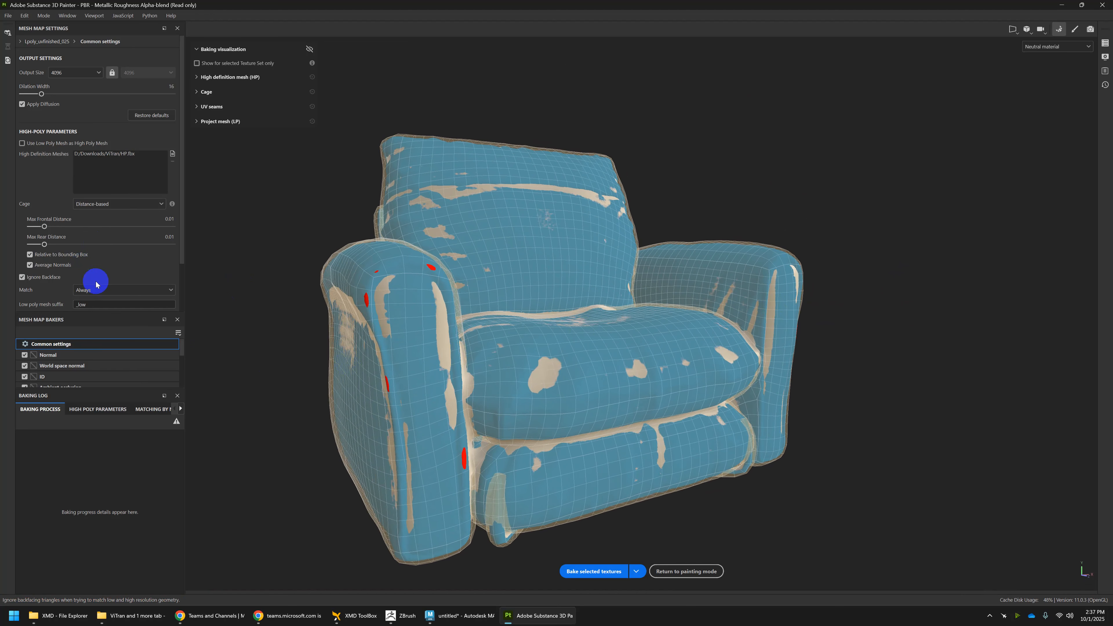
drag(44, 226, 47, 226)
alt+drag(322, 281, 370, 304)
scroll(370, 304, up, 3)
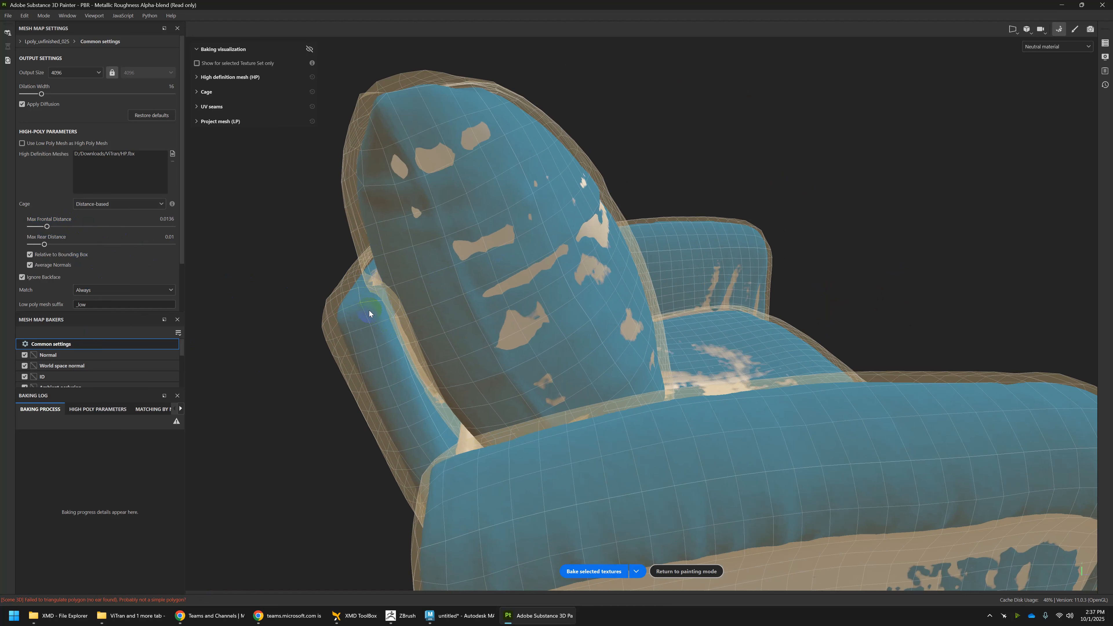
alt+drag(409, 277, 375, 293)
scroll(388, 299, down, 3)
alt+drag(397, 303, 268, 313)
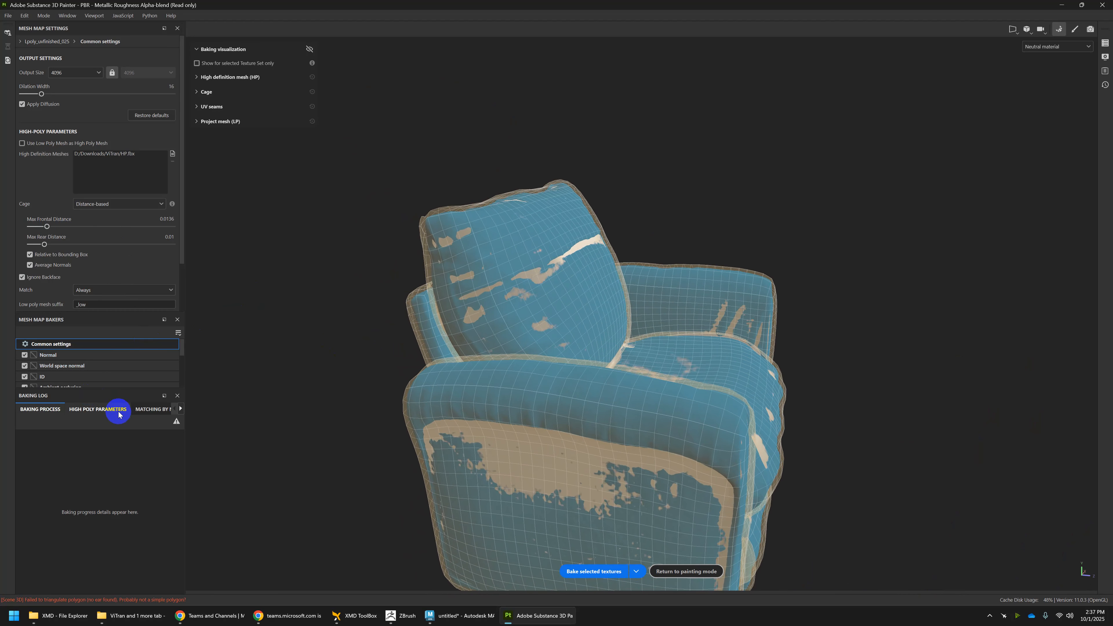
Step: Check the ID baker's color source, bake the selected mesh maps, and return to painting mode
click(51, 376)
click(82, 53)
click(82, 53)
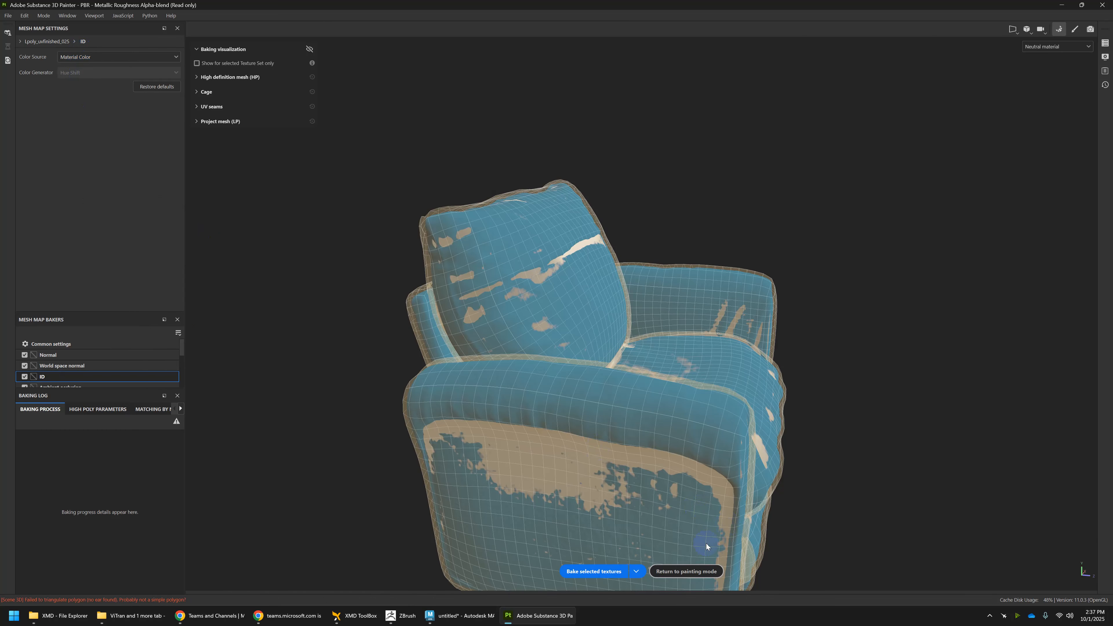
click(582, 571)
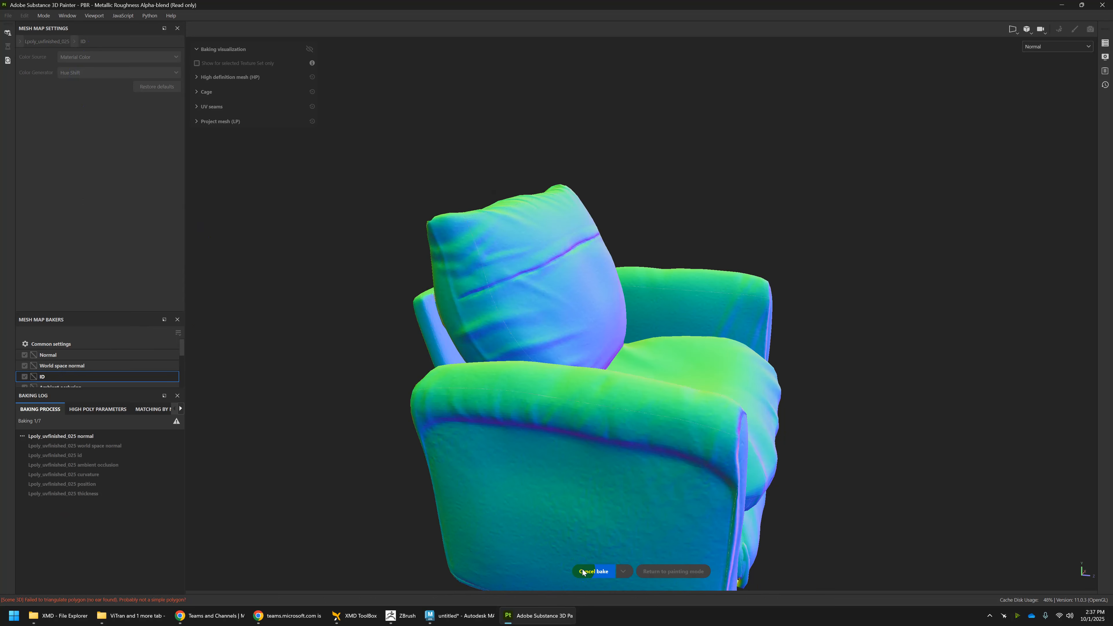
alt+drag(691, 435, 654, 465)
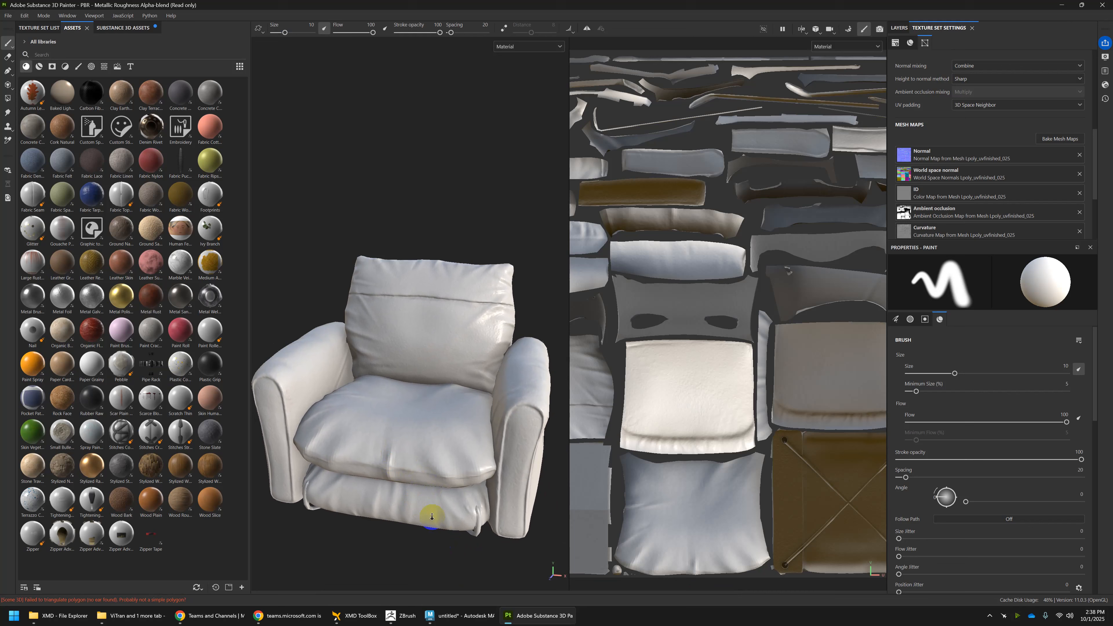
mouse_move(428, 514)
alt+mouse_down()
mouse_move(455, 390)
mouse_move(469, 386)
alt+mouse_up()
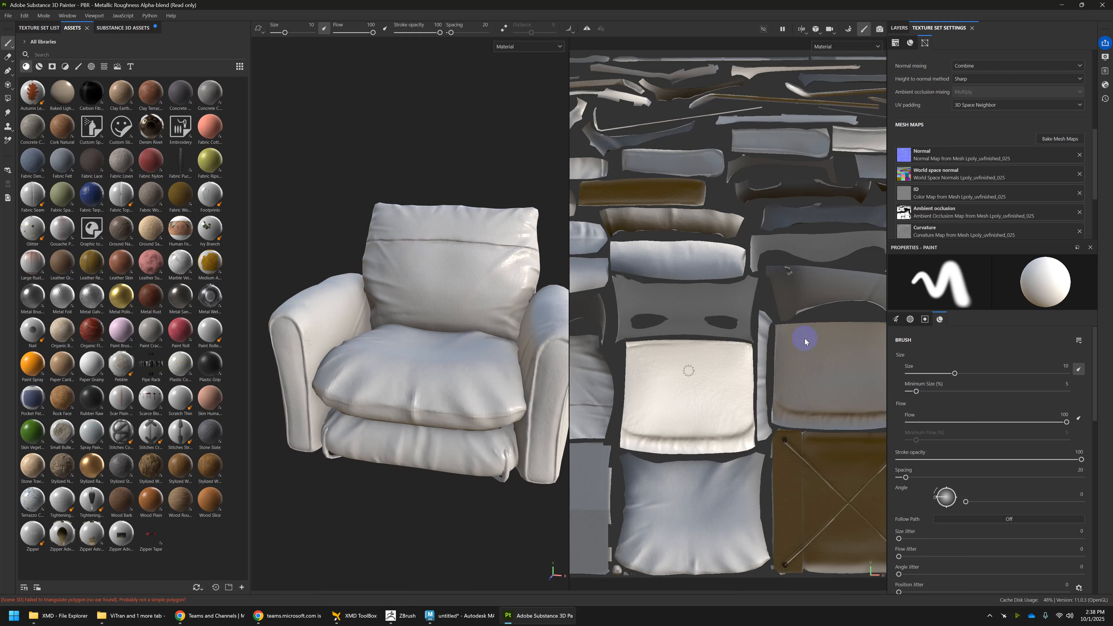
Step: Import IDMAP.jpg into the current project as a texture
click(919, 194)
click(925, 190)
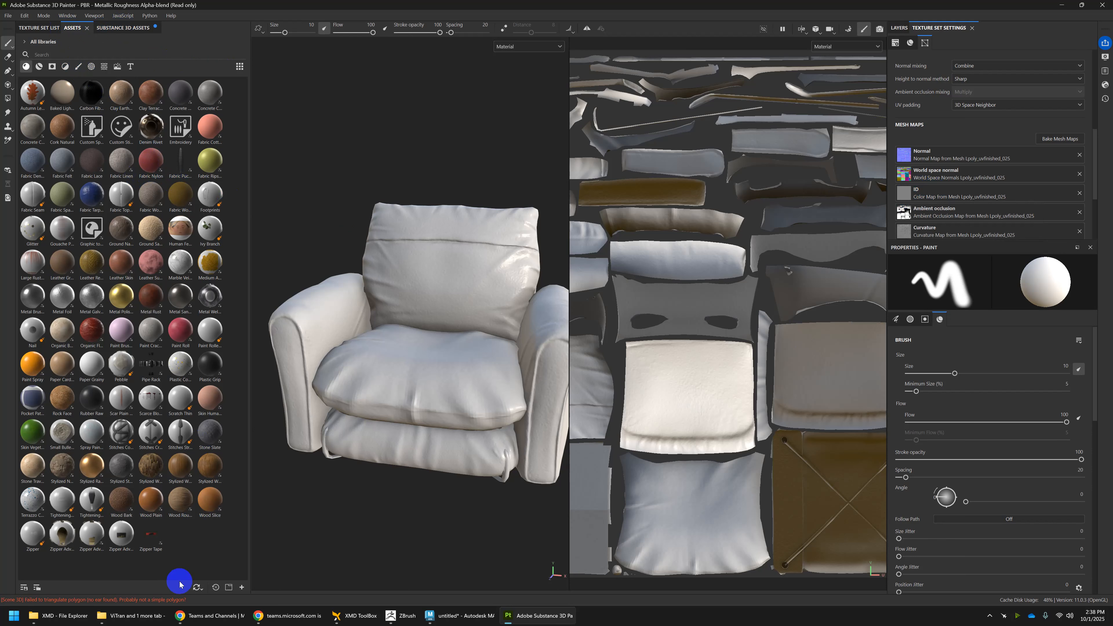
click(240, 587)
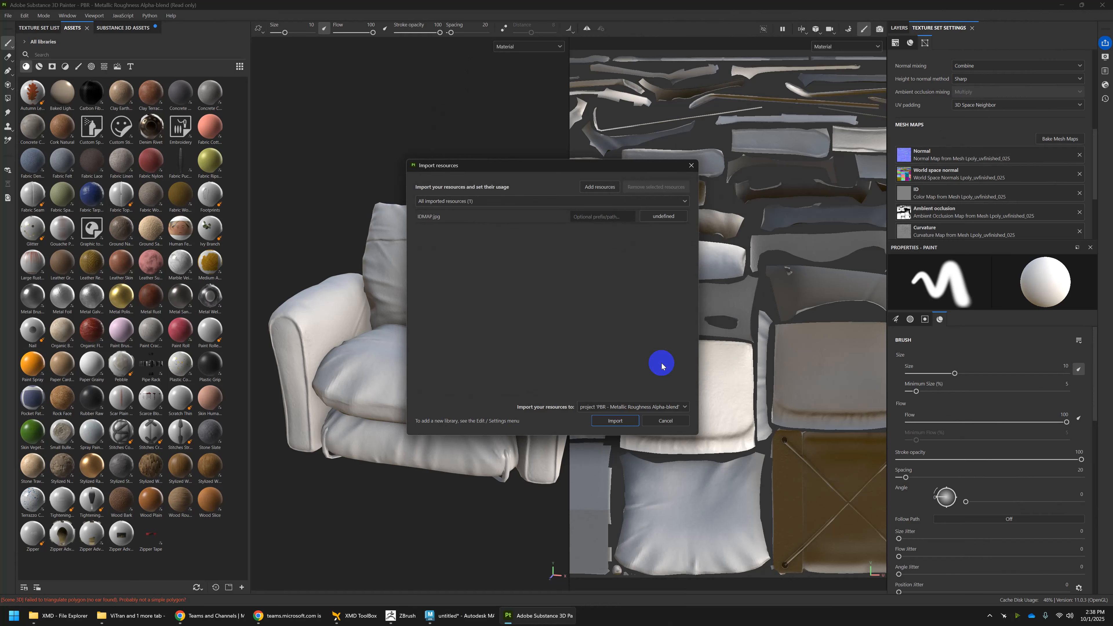
click(659, 216)
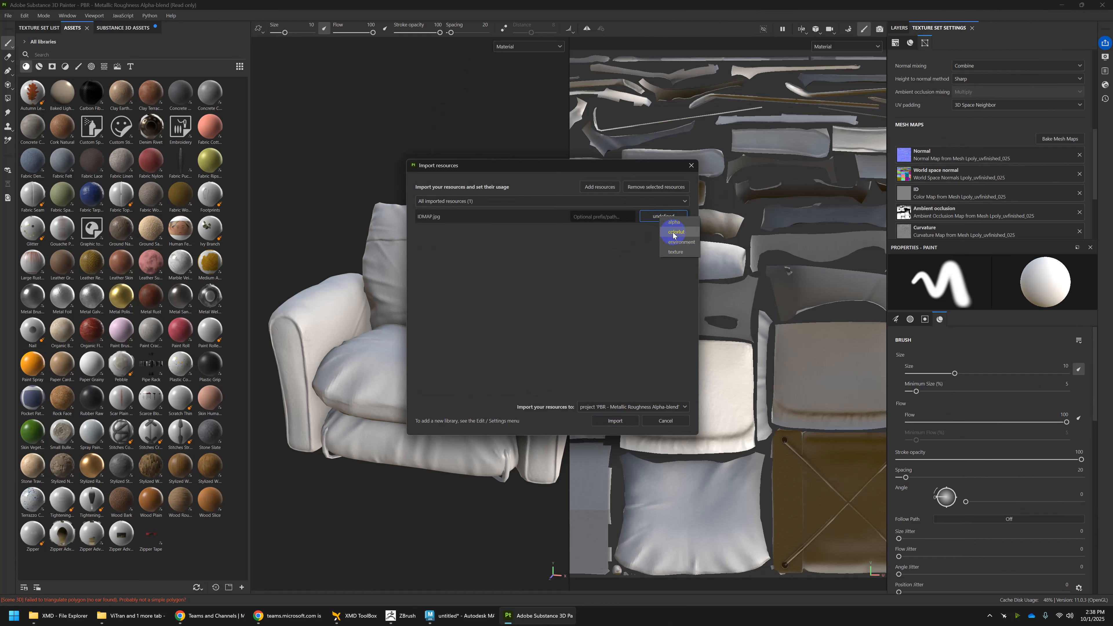
click(680, 252)
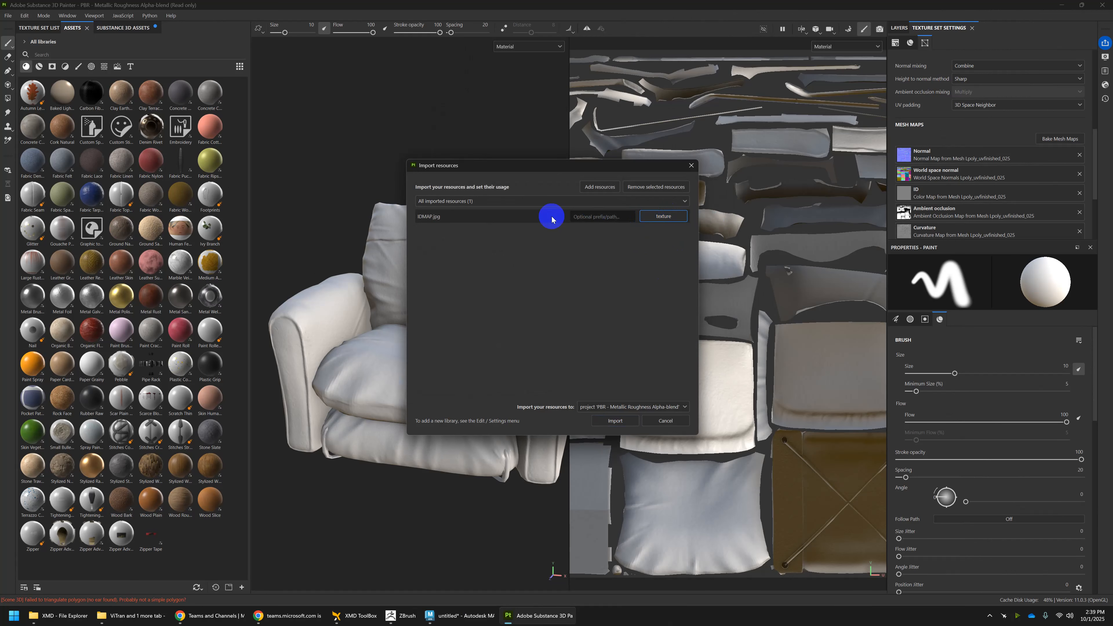
click(611, 423)
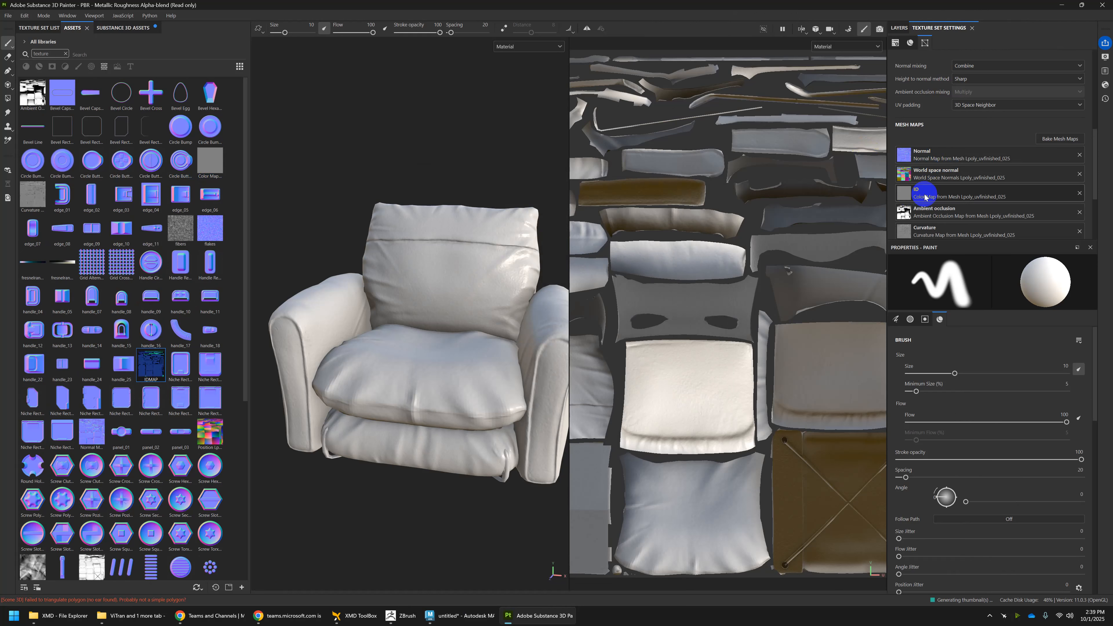
Step: Assign the imported IDMAP texture as the ID mesh map in place of the baked one
scroll(148, 434, down, 5)
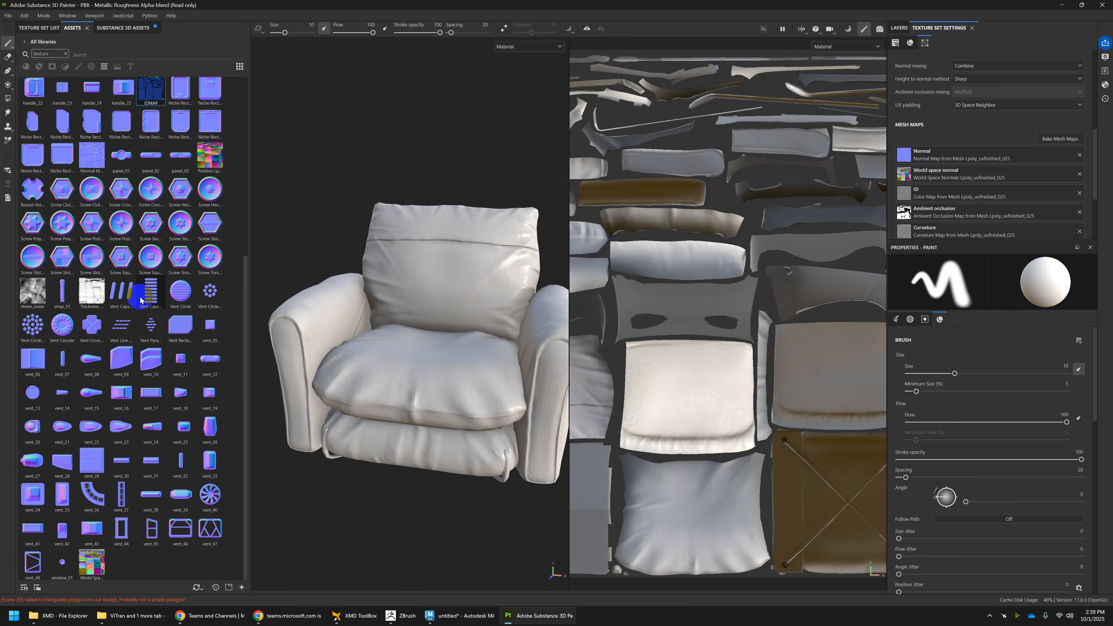
scroll(144, 501, up, 5)
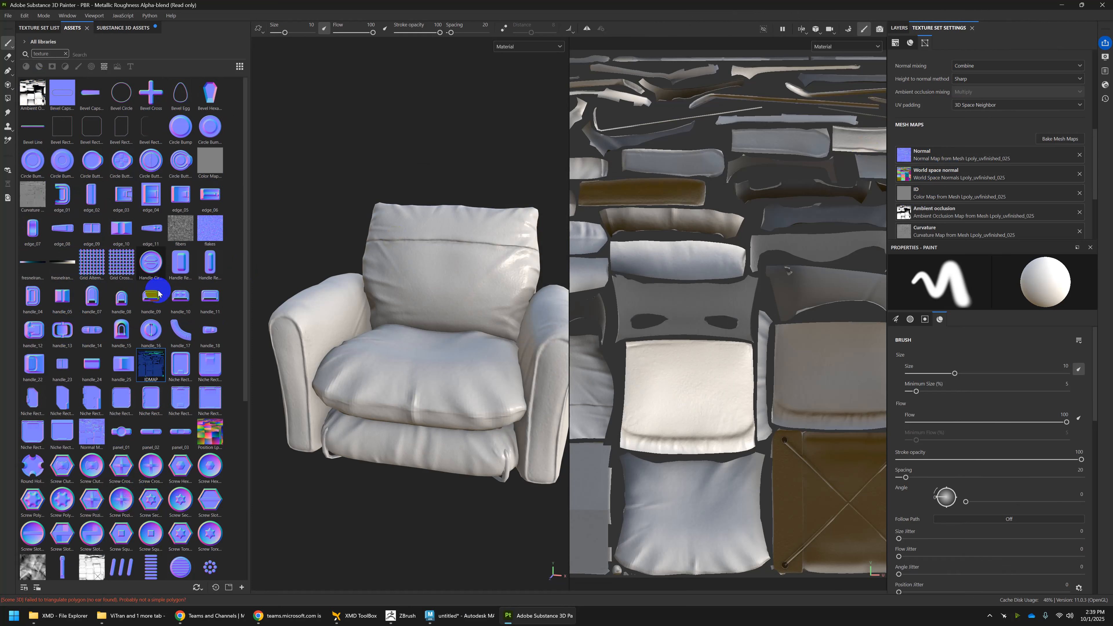
drag(153, 367, 921, 197)
Step: Clear the texture filter from the assets and search the smart materials for "leath"
alt+drag(473, 366, 438, 389)
alt+middle_drag(438, 389, 455, 386)
scroll(731, 282, down, 2)
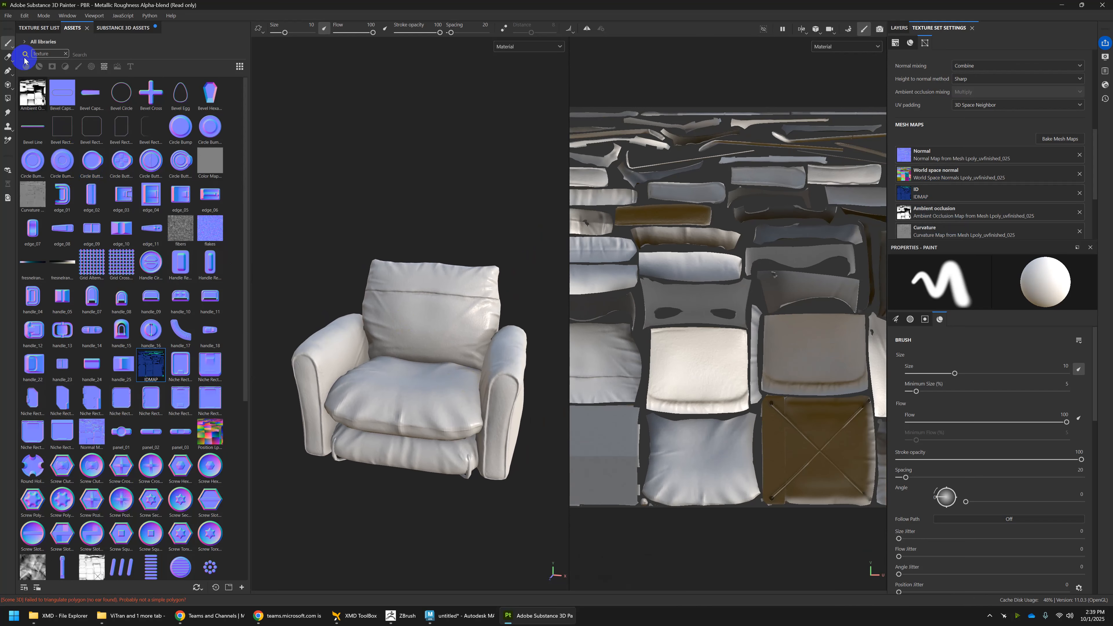
click(31, 69)
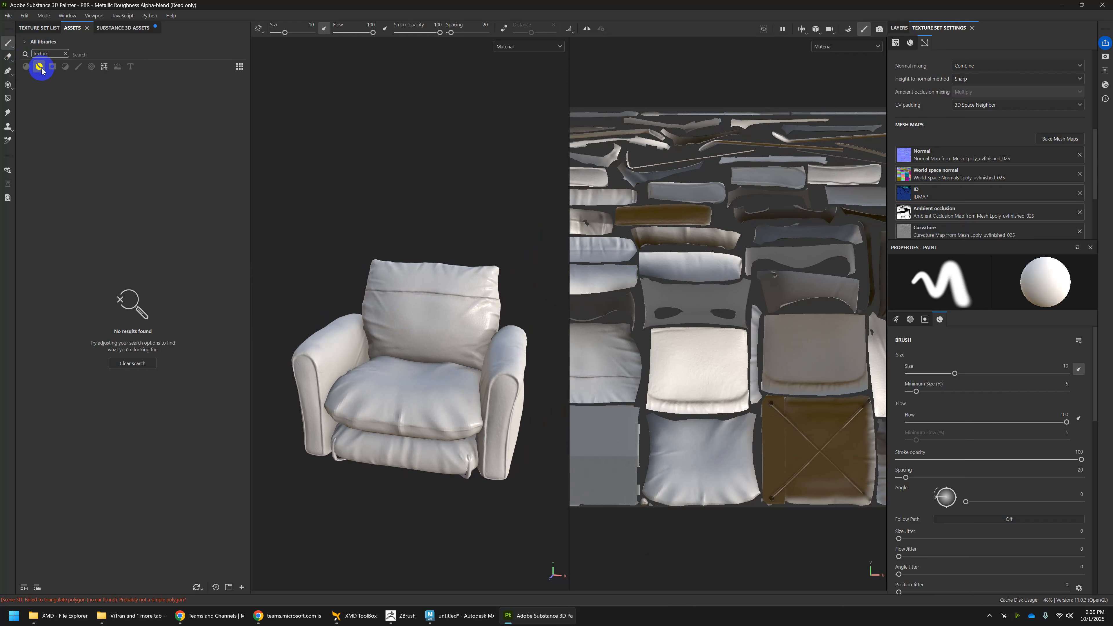
click(66, 54)
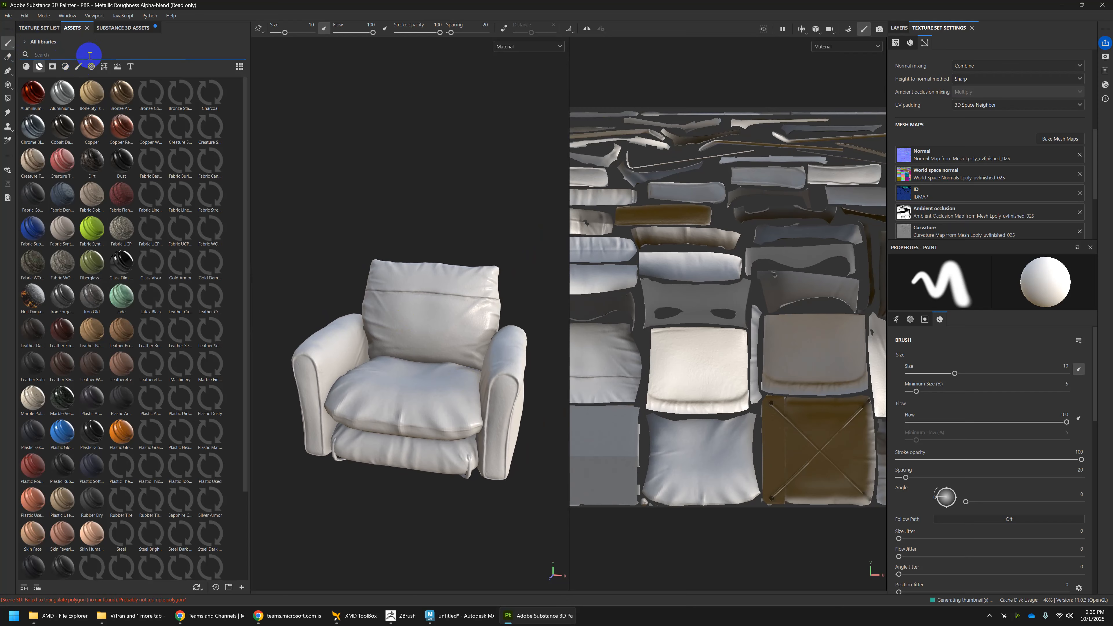
text(leathje)
key(BackSpace)
key(BackSpace)
Step: Apply the Leatherette Damaged smart material to the armchair and inspect its surface up close
drag(209, 126, 425, 368)
scroll(434, 424, up, 3)
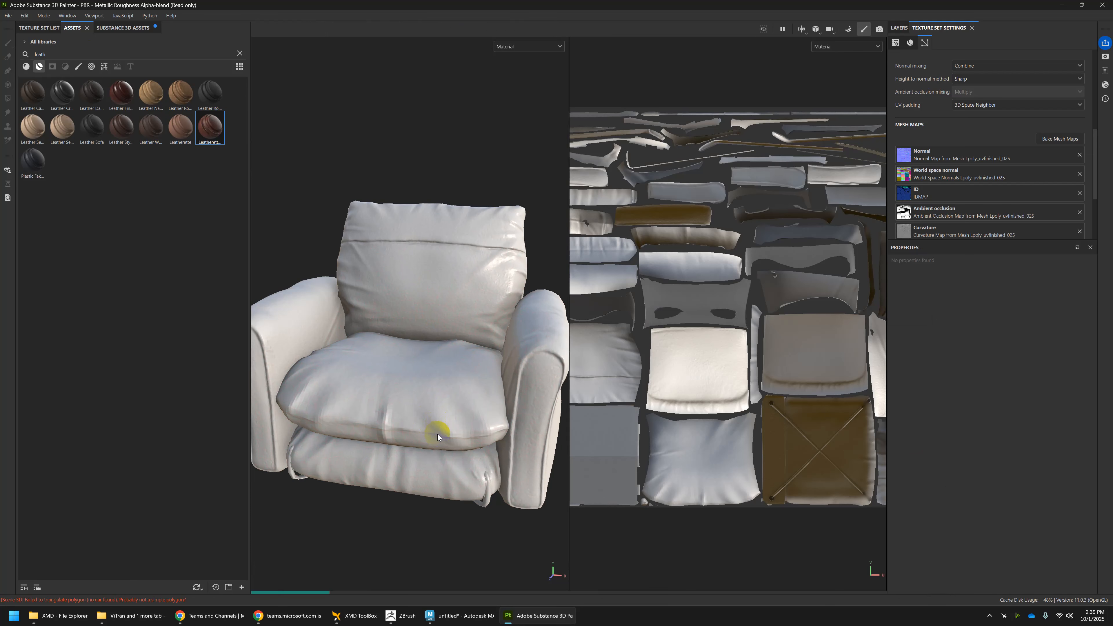
alt+drag(472, 478, 482, 477)
alt+middle_drag(482, 477, 452, 343)
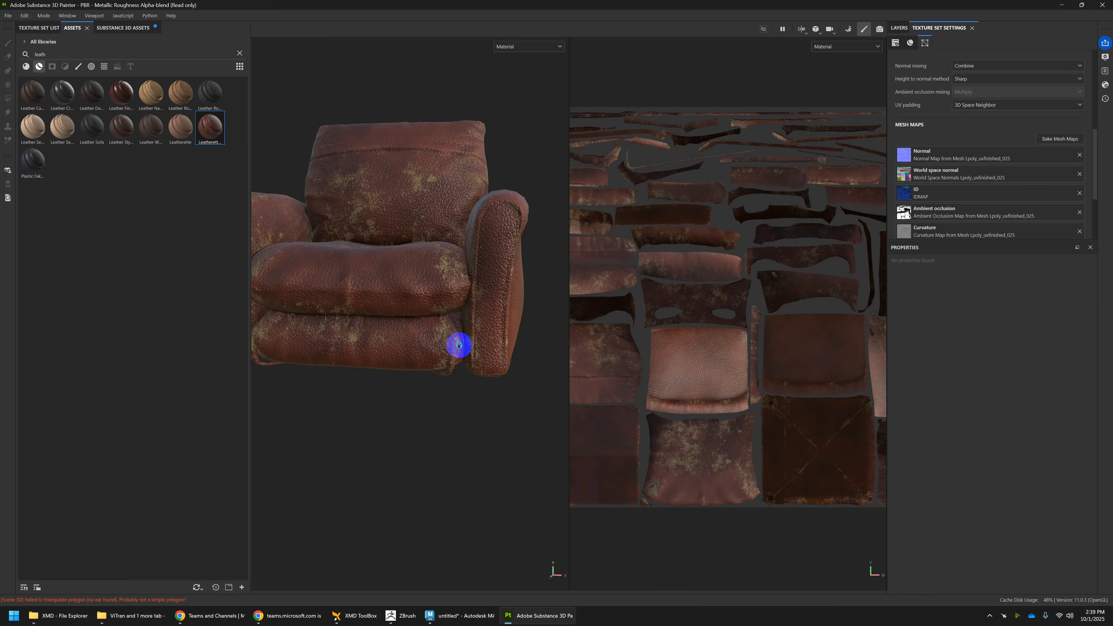
alt+right_drag(452, 343, 588, 620)
alt+right_drag(495, 430, 531, 514)
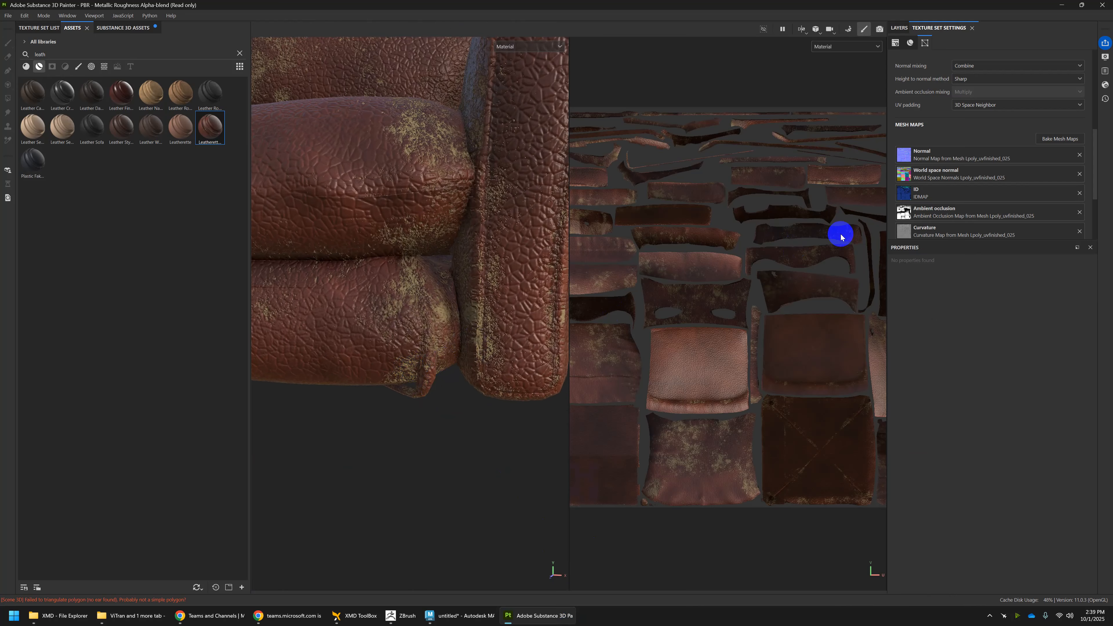
Step: Put the Leatherette Damaged layer into a new folder and delete the empty Layer 1
click(900, 28)
click(925, 66)
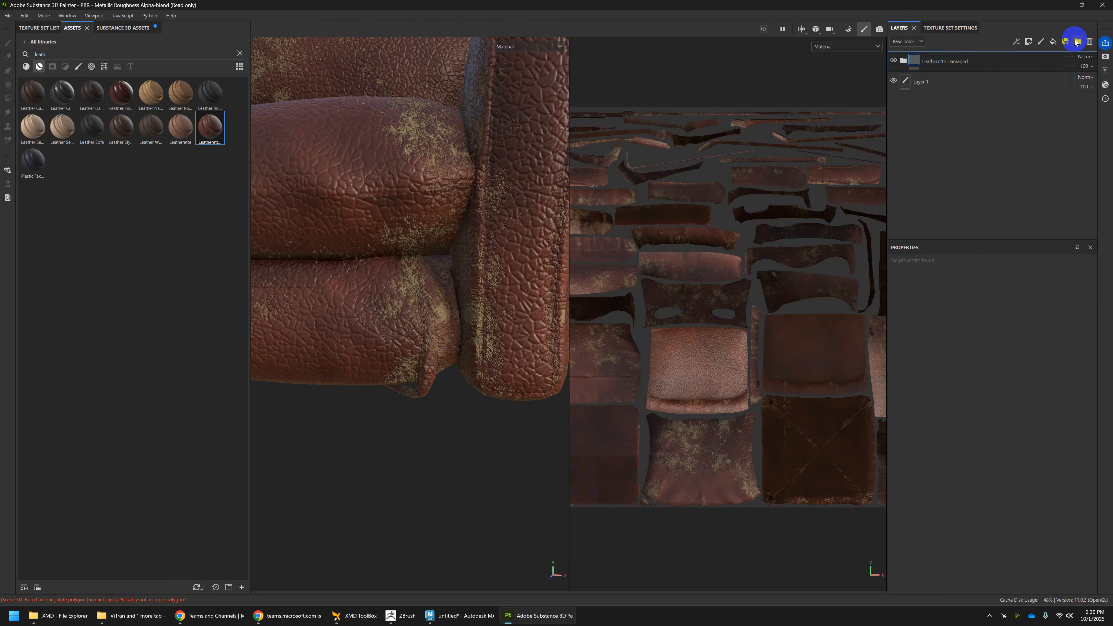
click(1076, 42)
drag(936, 81, 920, 97)
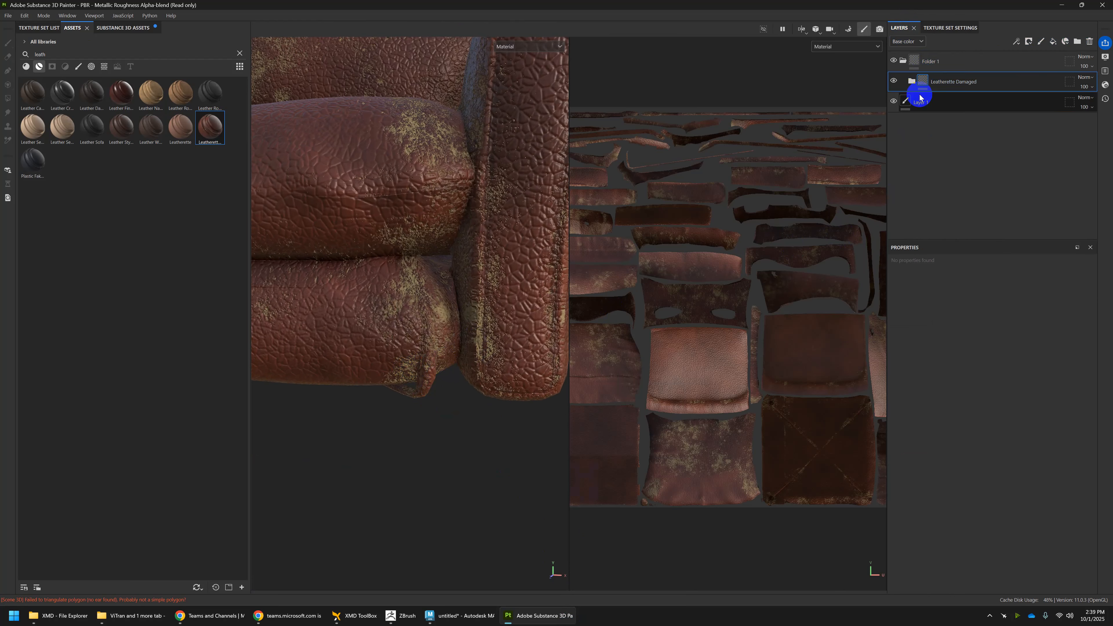
click(921, 102)
right_click(922, 101)
click(978, 253)
Step: Rename the new folder as Chair
double_click(933, 61)
text(Leather)
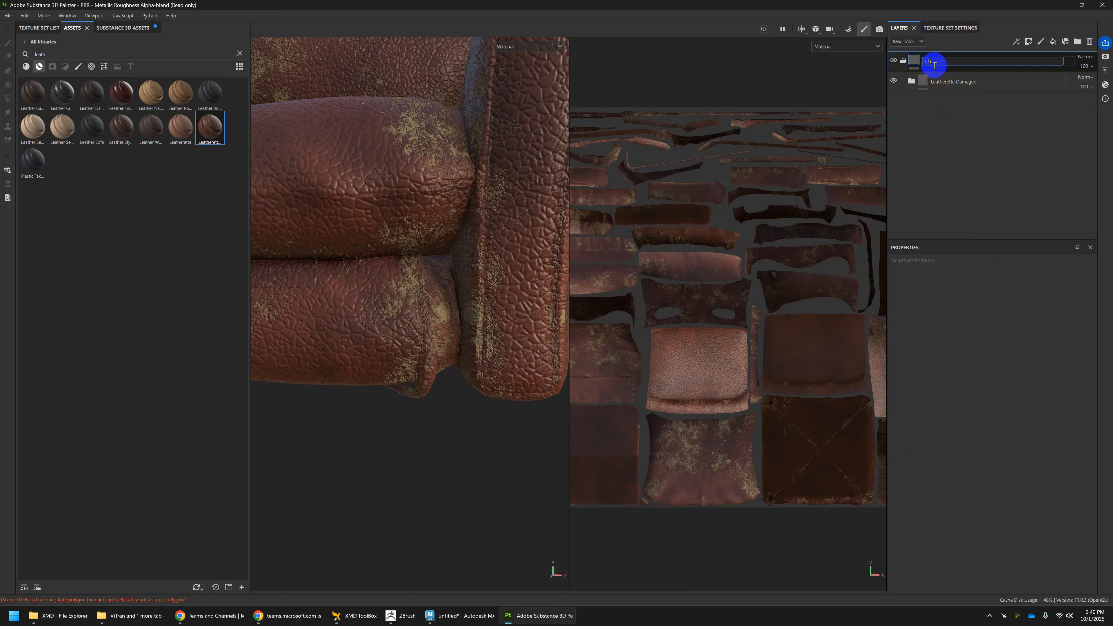
key(Return)
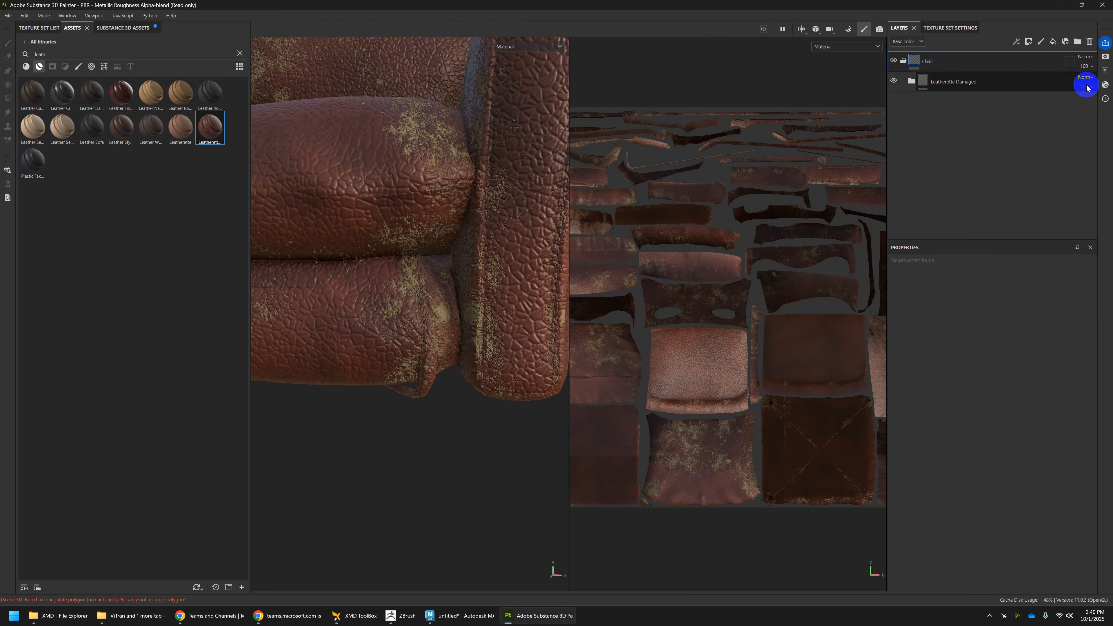
Step: Add a mask with color selection to the Chair folder
right_click(1049, 65)
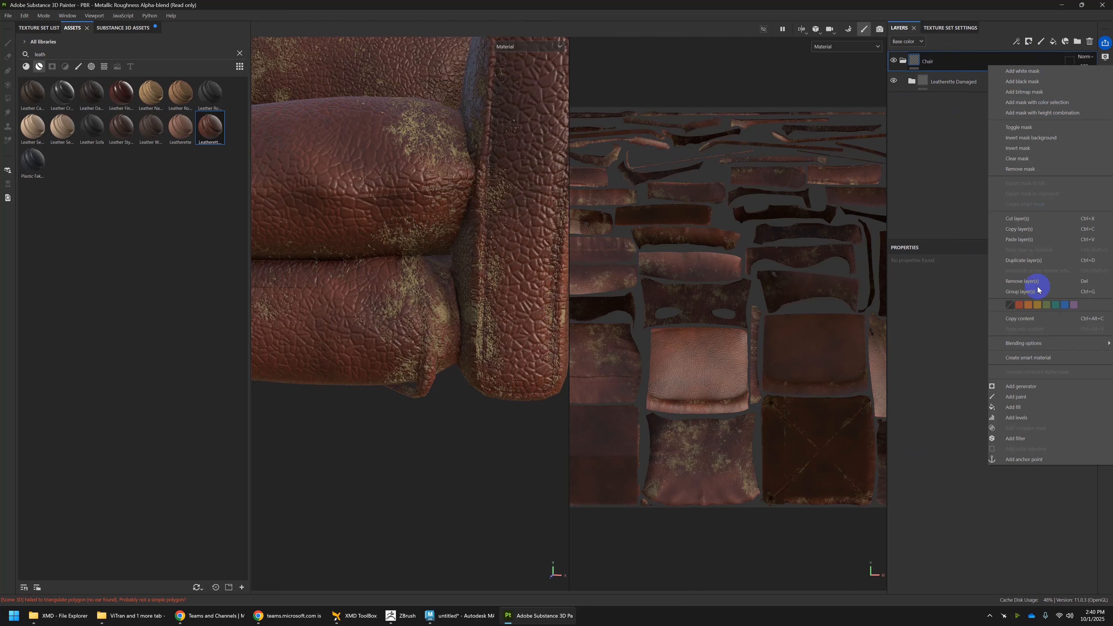
click(962, 167)
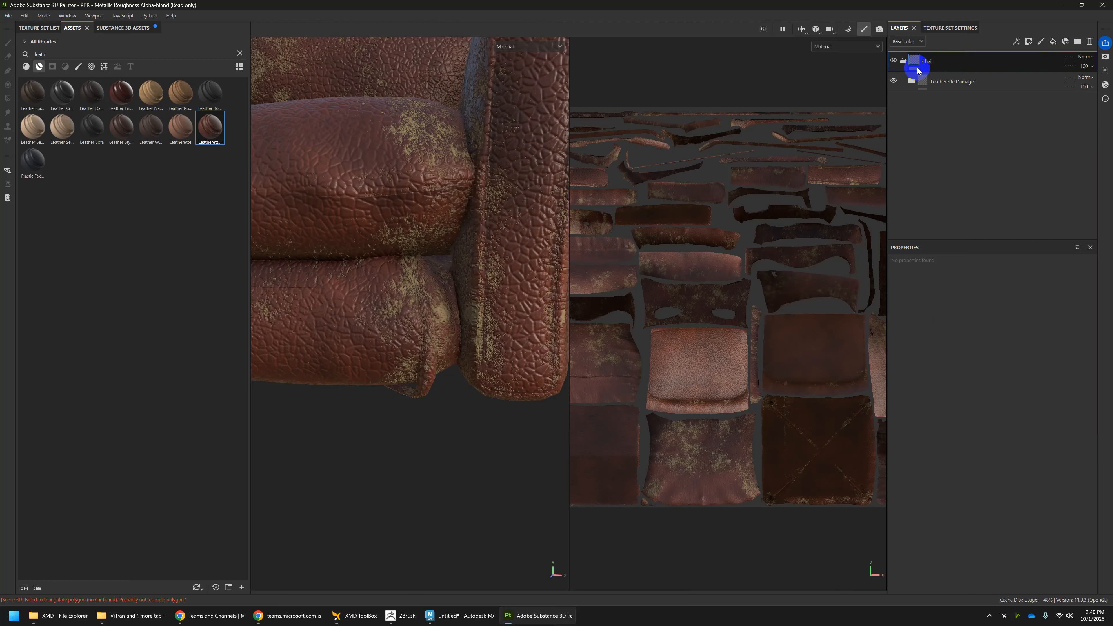
click(1028, 41)
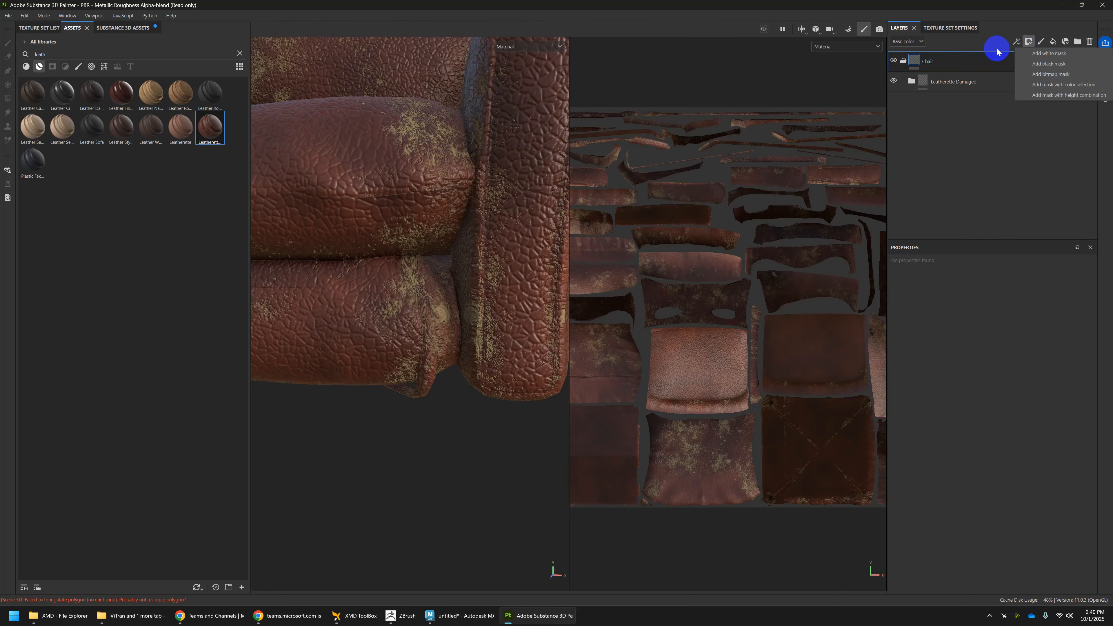
click(1065, 86)
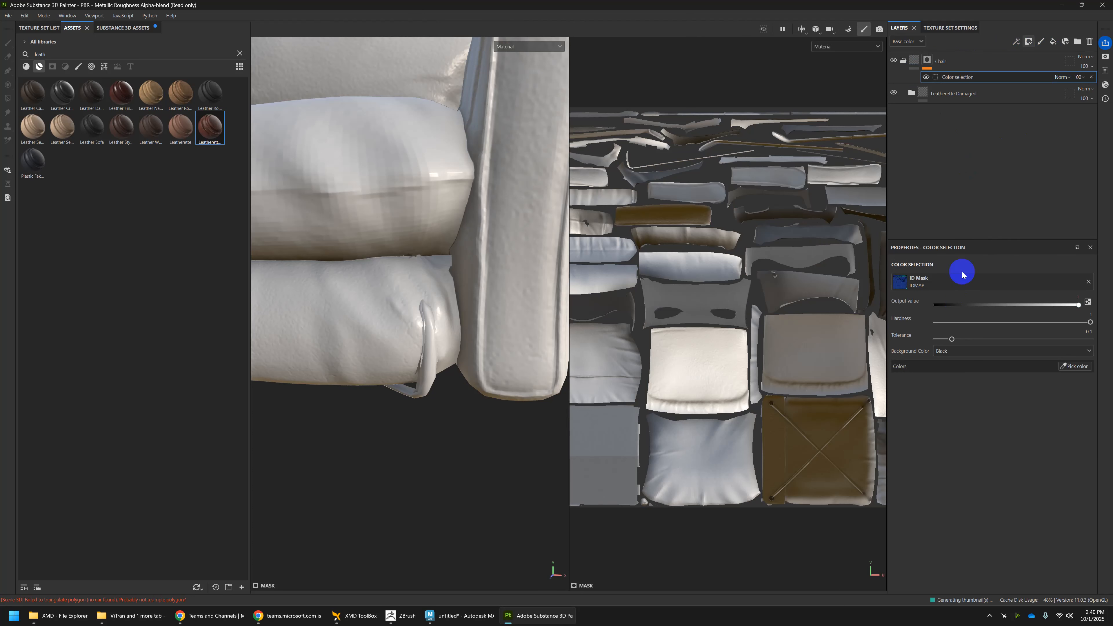
Step: Pick the blue ID color for the Chair folder's mask and inspect the leather around the cushions, armrest and leg
click(1077, 368)
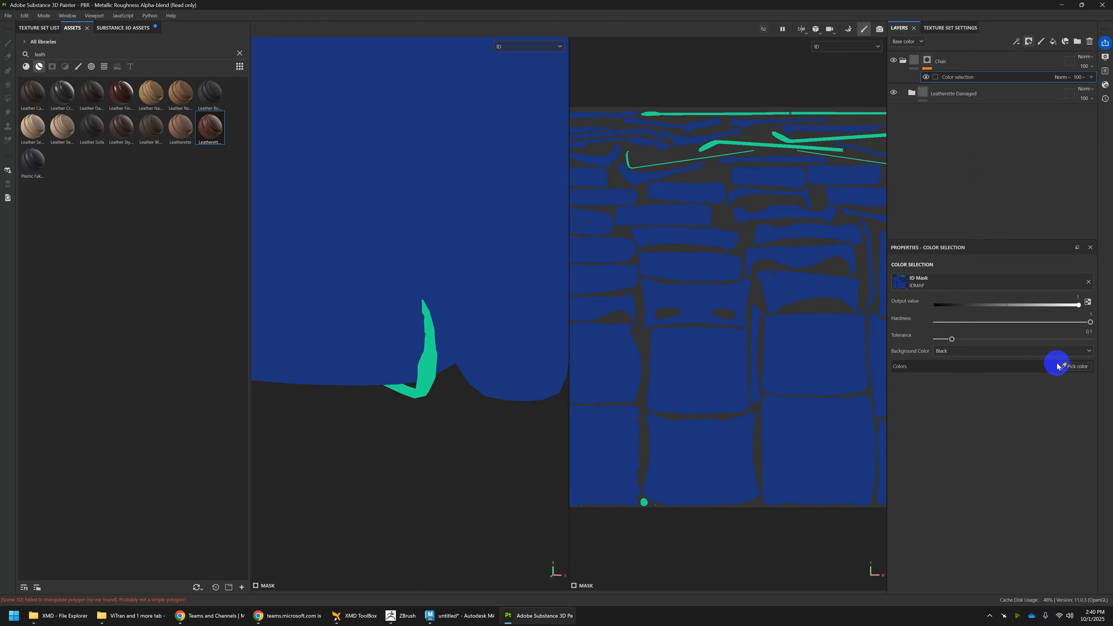
click(777, 180)
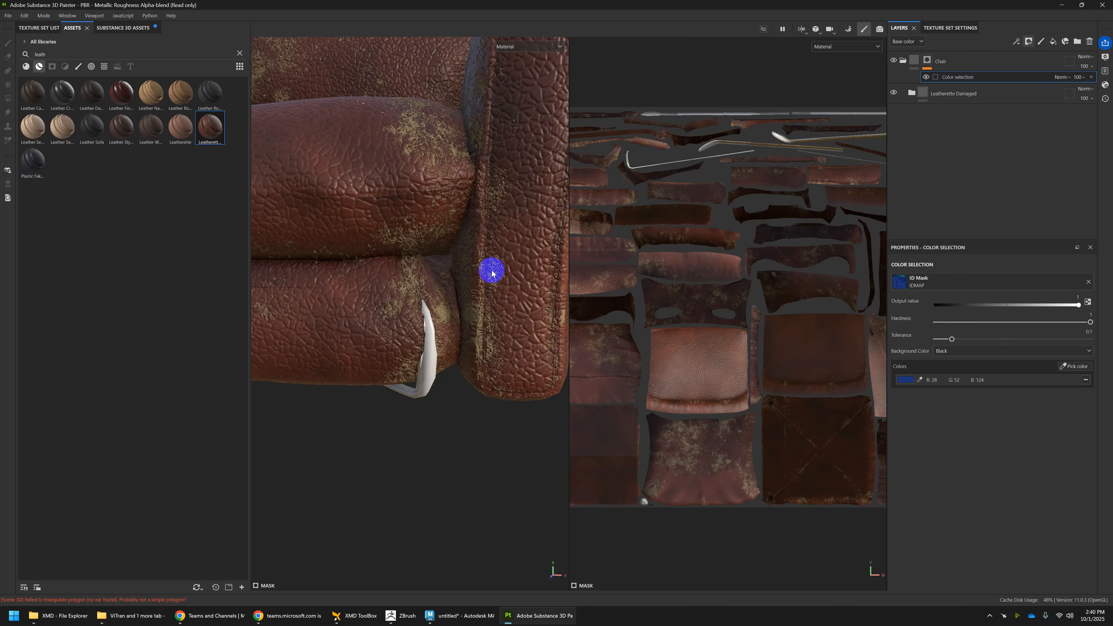
scroll(409, 372, up, 3)
alt+middle_drag(459, 402, 455, 420)
alt+drag(455, 416, 416, 387)
scroll(458, 267, up, 1)
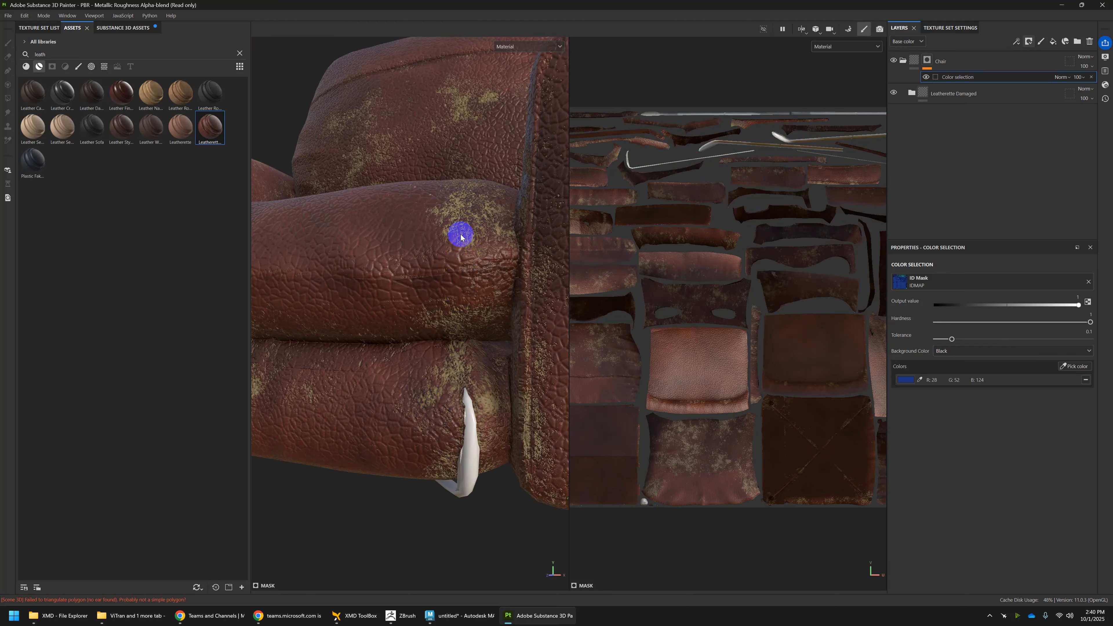
scroll(468, 256, down, 3)
scroll(478, 263, up, 1)
scroll(465, 269, down, 1)
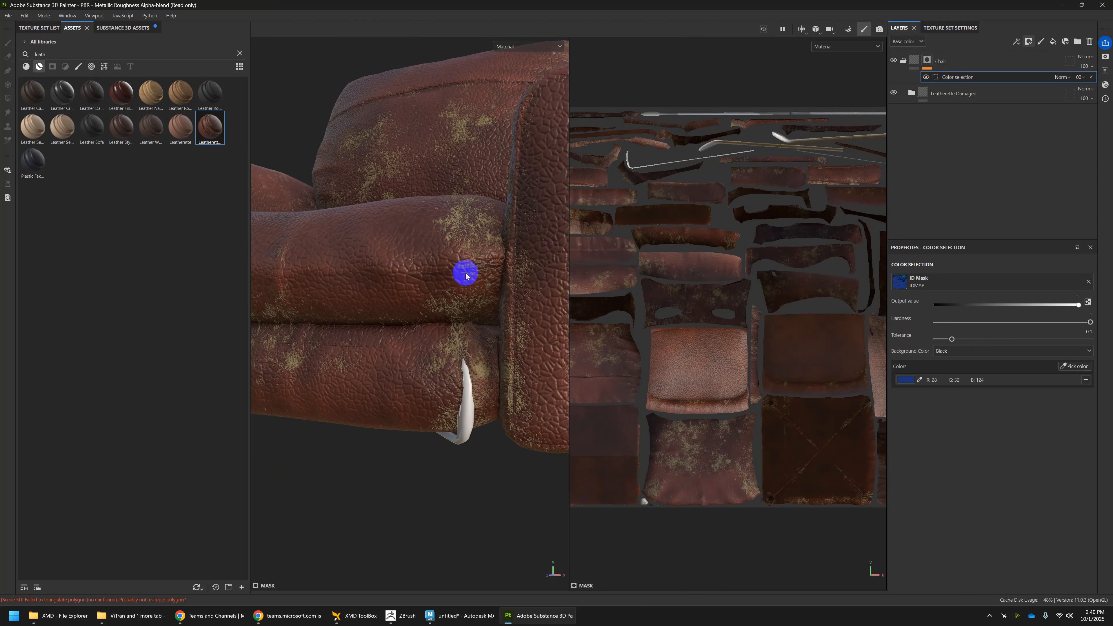
alt+drag(465, 314, 471, 306)
scroll(471, 307, down, 2)
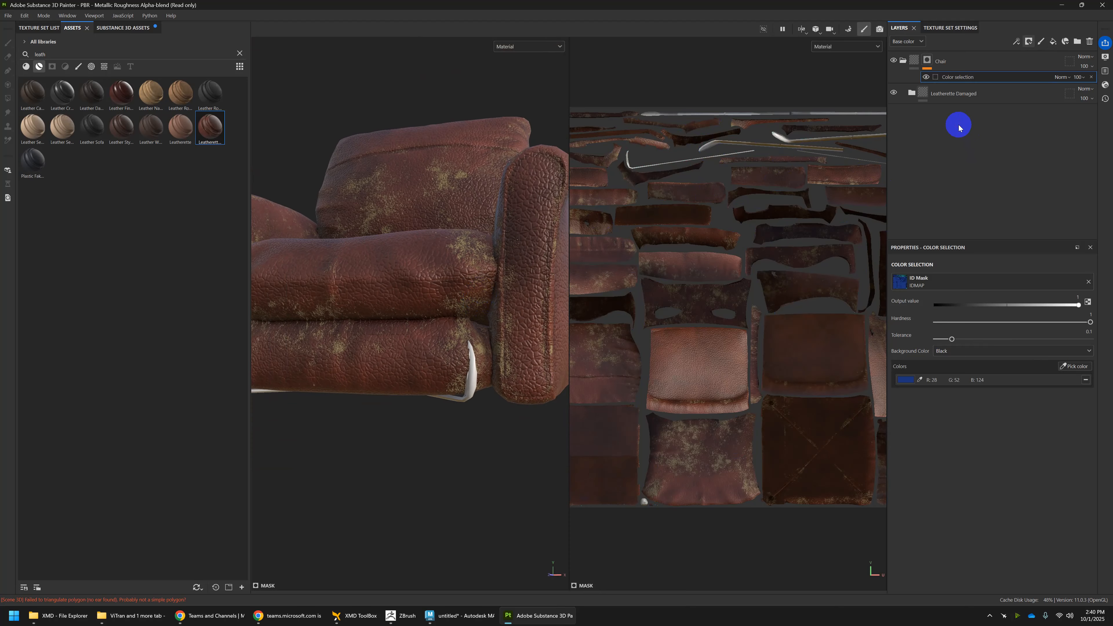
Step: Collapse the Chair folder, search the smart materials for metal and apply Cobalt Damaged to the armchair
click(904, 61)
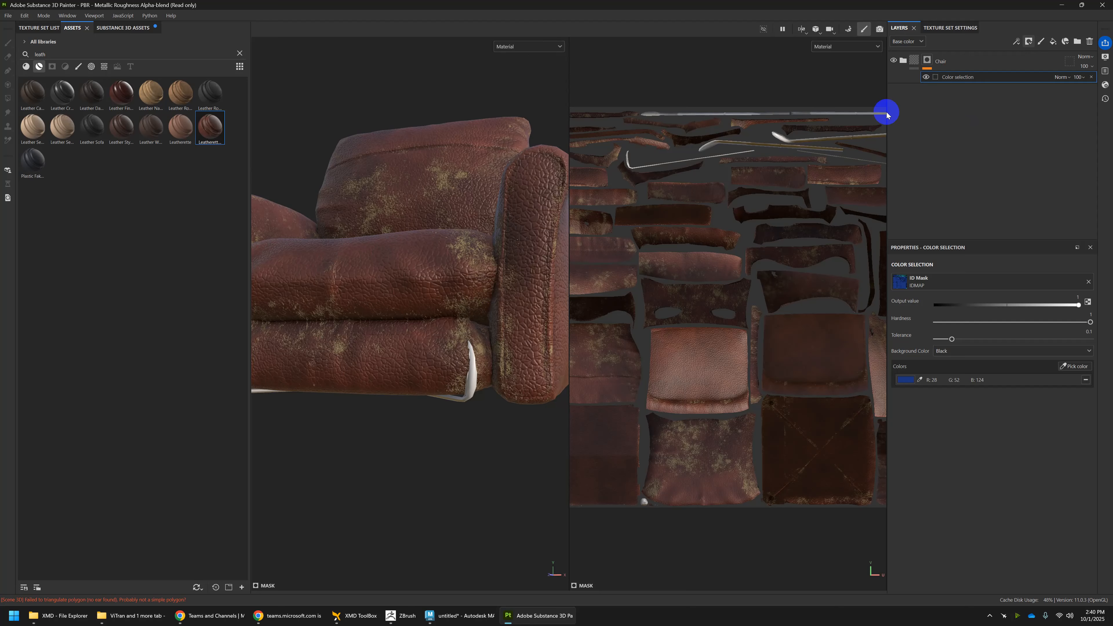
click(65, 52)
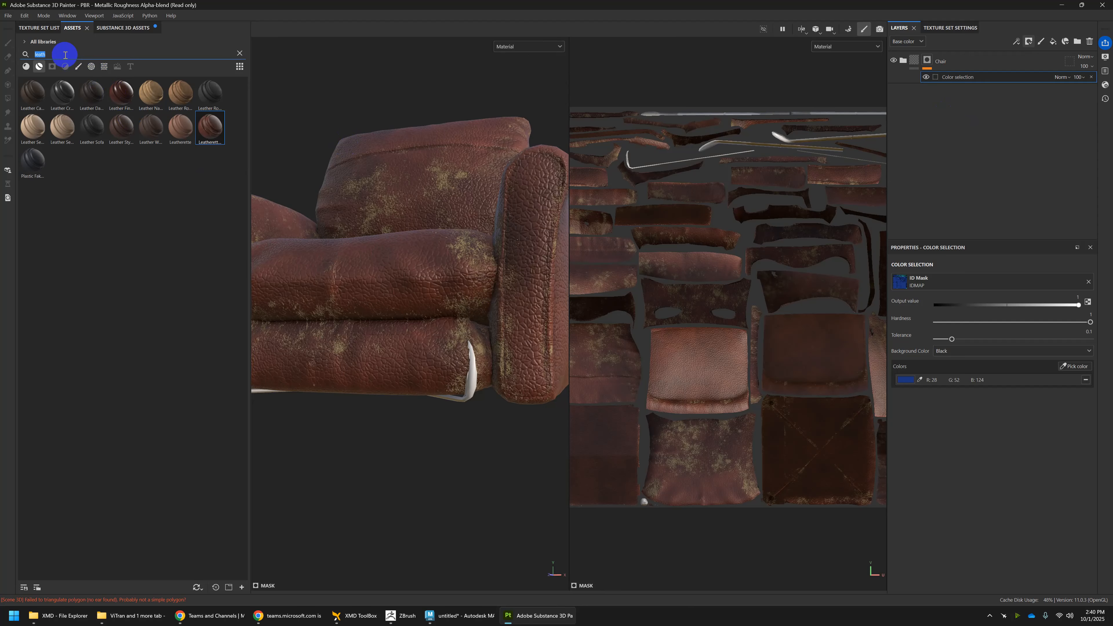
text(metal)
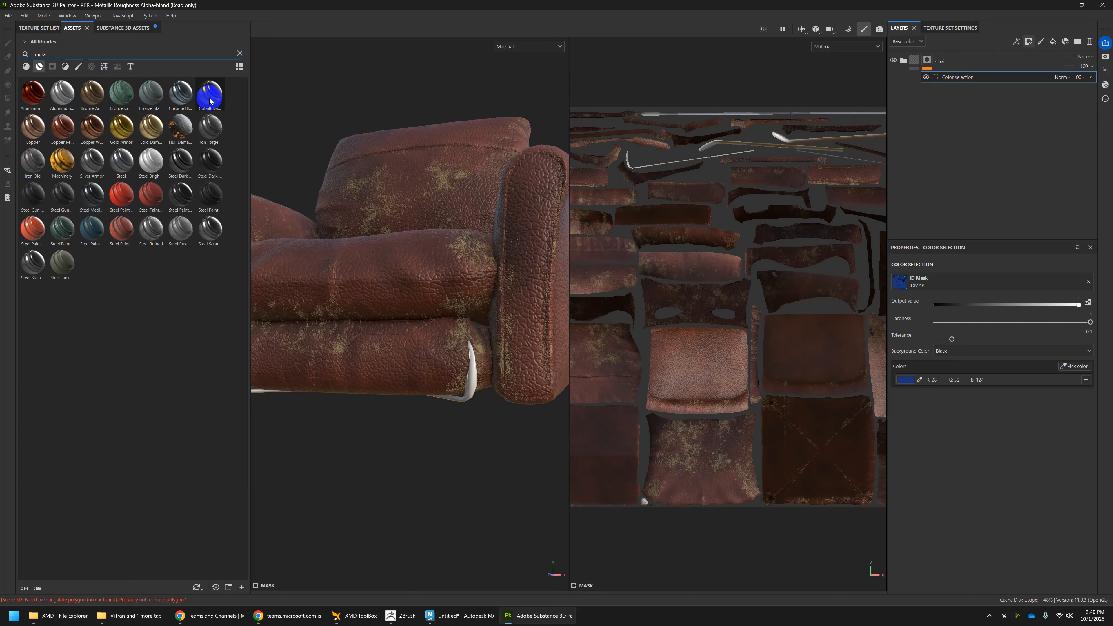
mouse_move(212, 102)
drag(213, 100, 468, 396)
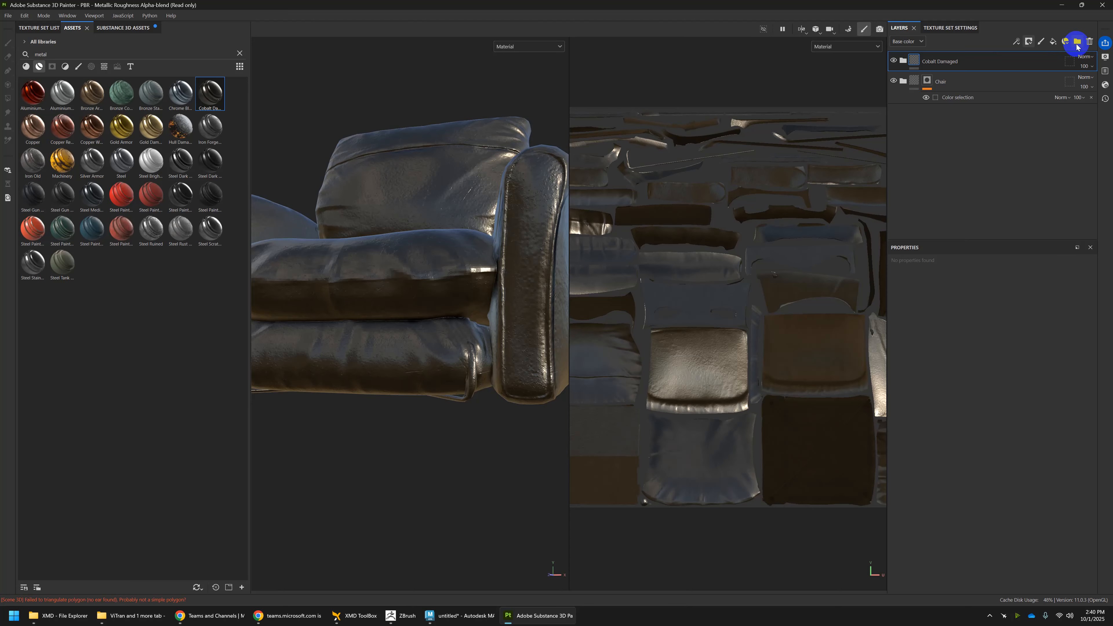
Step: Put the Cobalt Damaged layer into a new folder and rename that folder as Legs
click(1078, 43)
drag(934, 82, 929, 63)
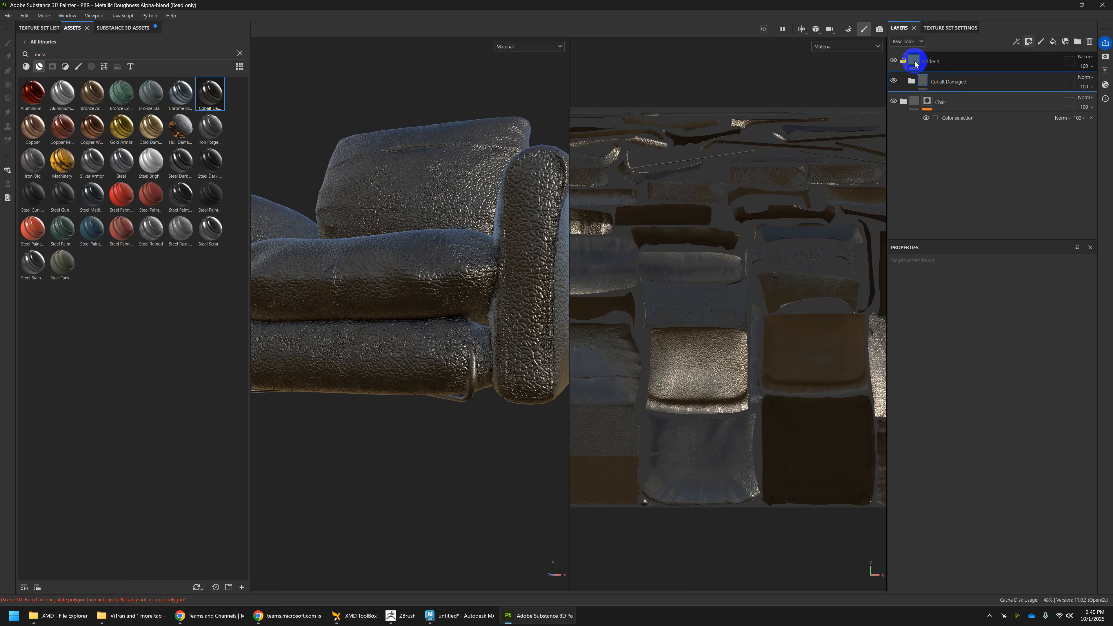
double_click(942, 61)
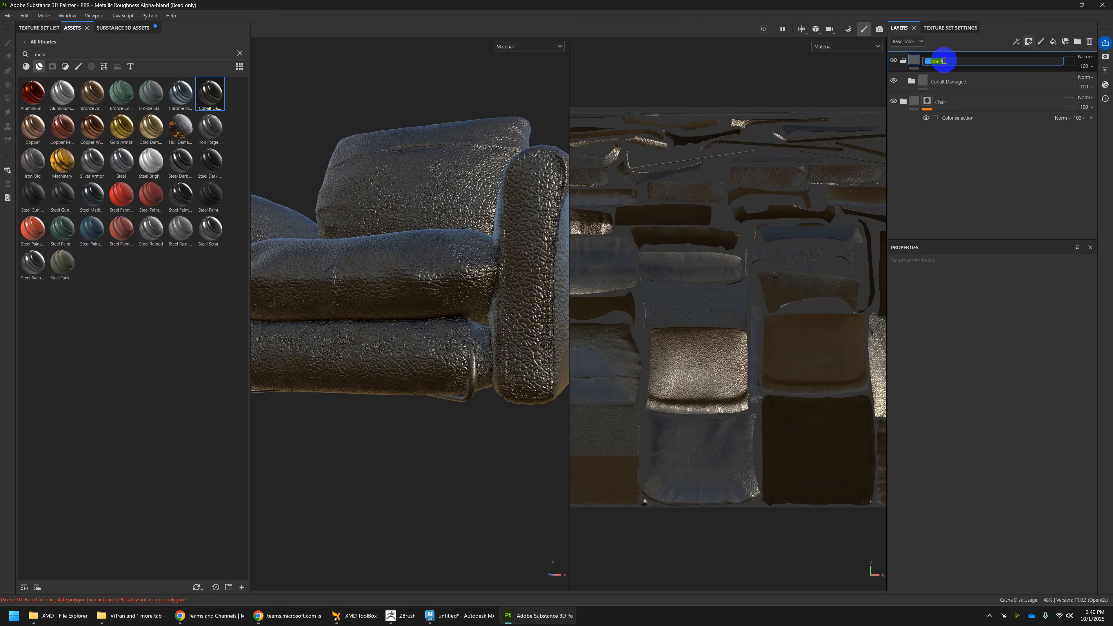
key(Return)
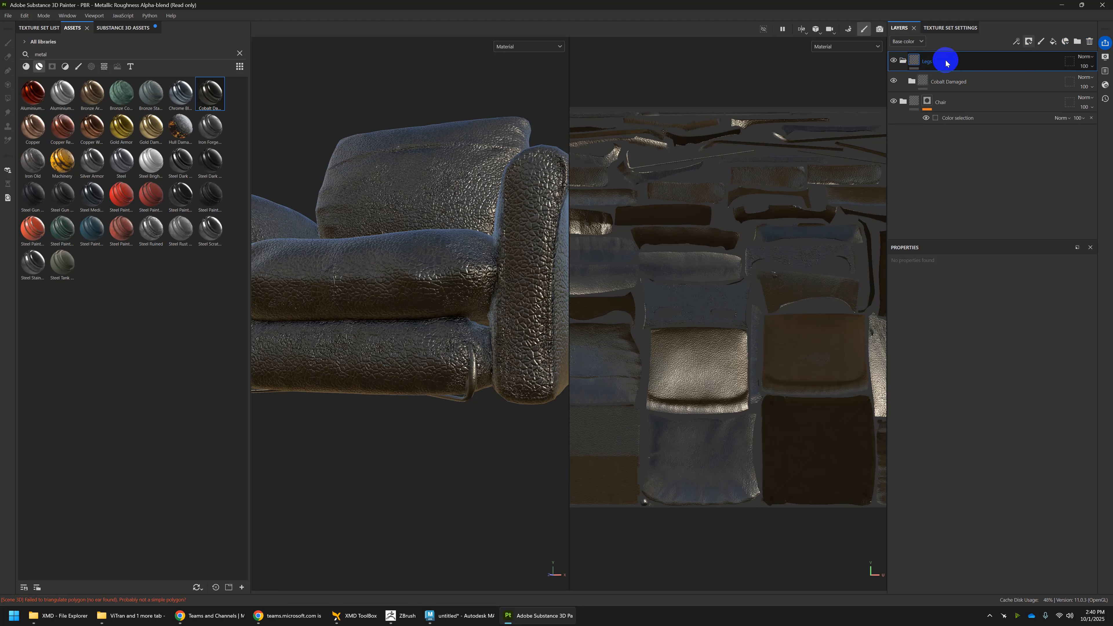
Step: Add a mask with color selection to the Legs folder and pick the green ID color of the leg parts
click(1028, 41)
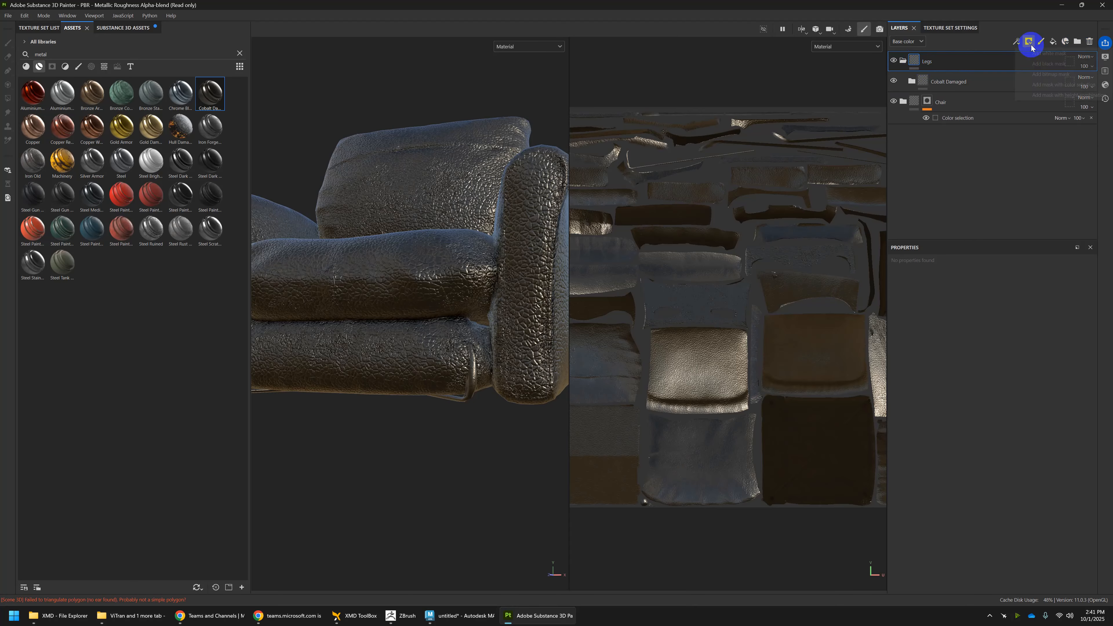
click(1056, 85)
click(1056, 368)
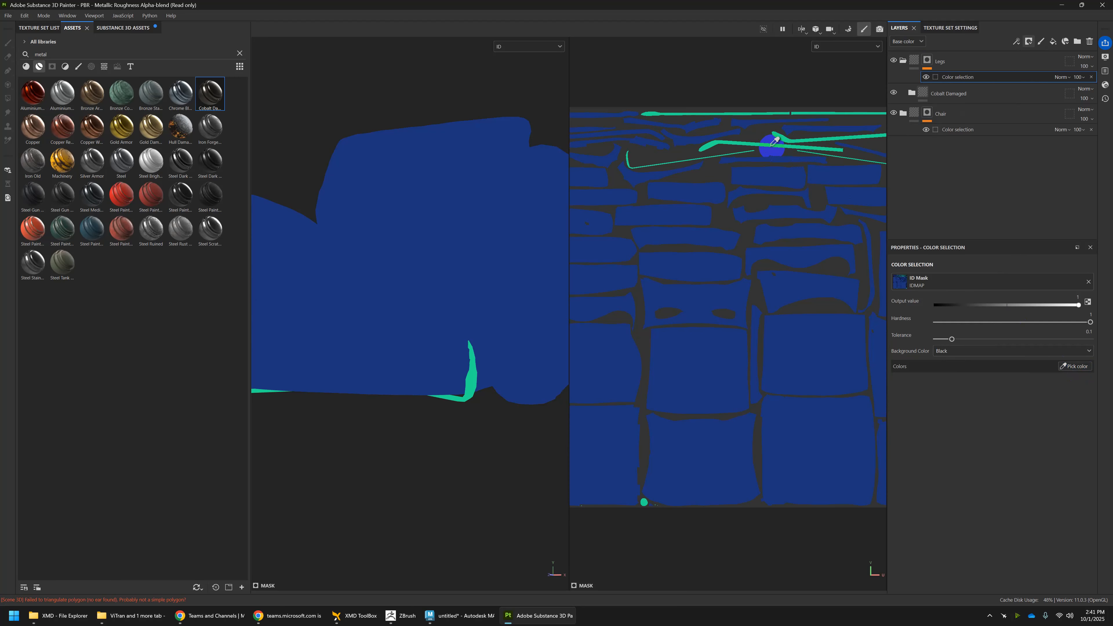
click(774, 141)
scroll(464, 343, up, 5)
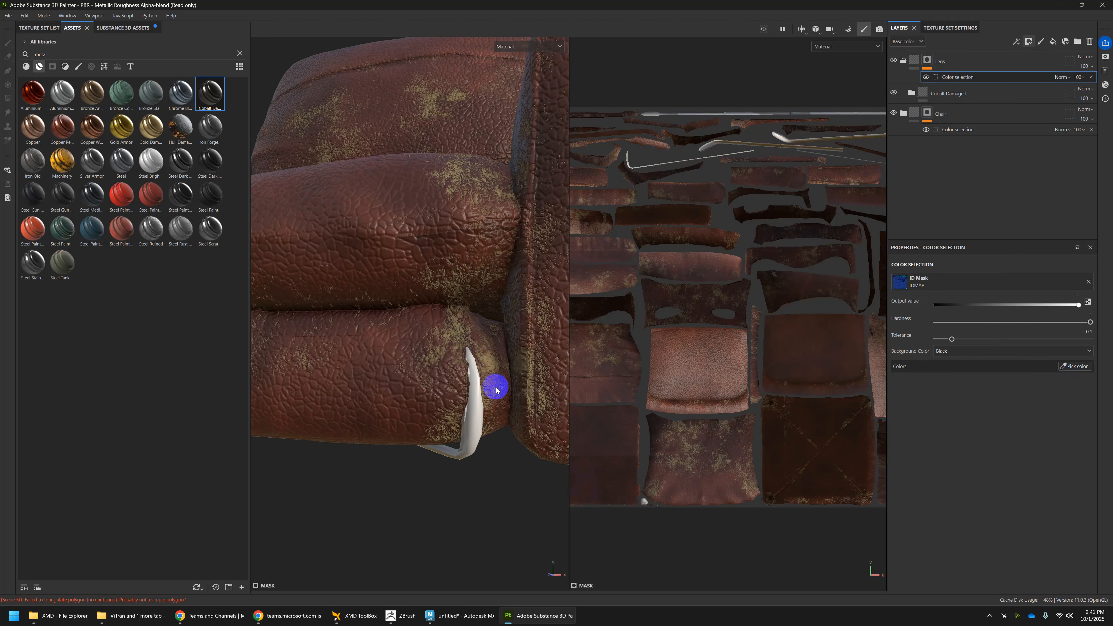
alt+drag(499, 385, 500, 357)
alt+drag(469, 249, 454, 293)
click(1069, 367)
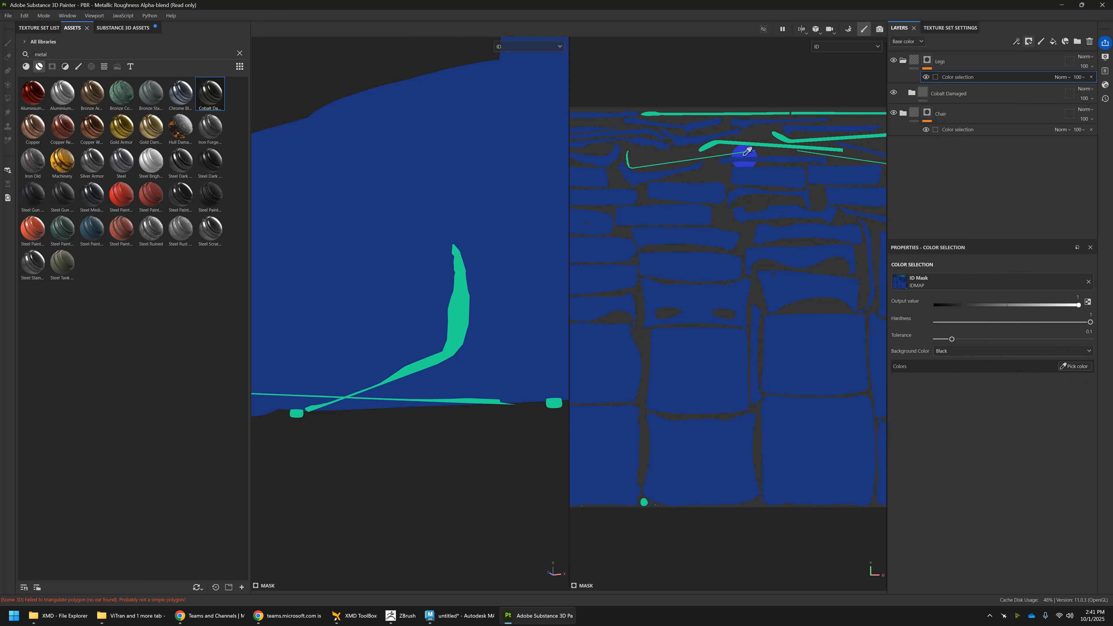
click(751, 142)
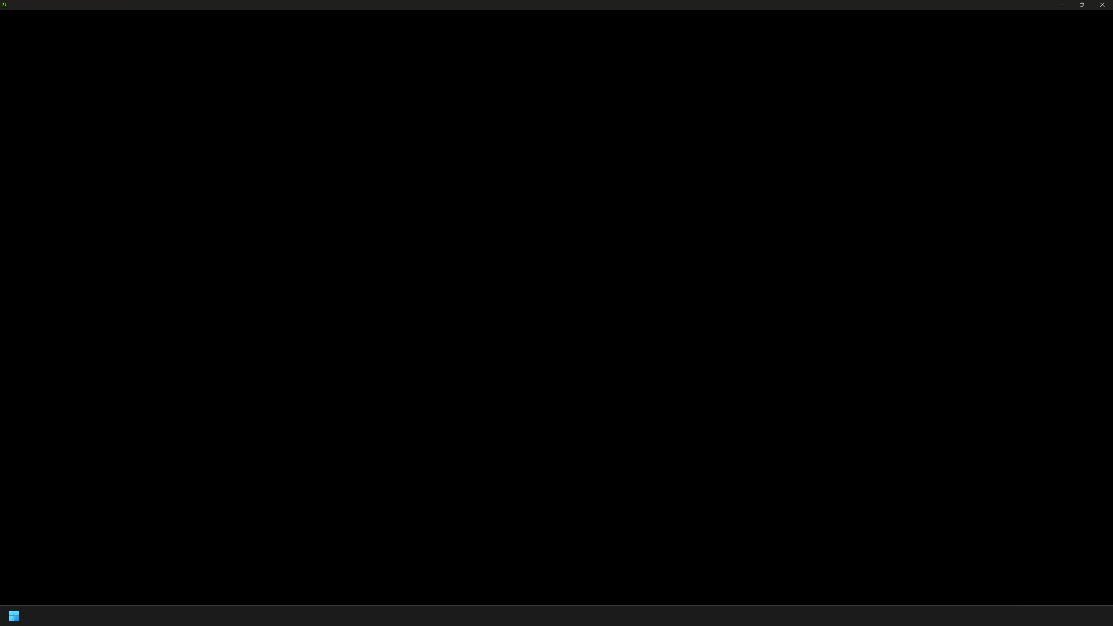